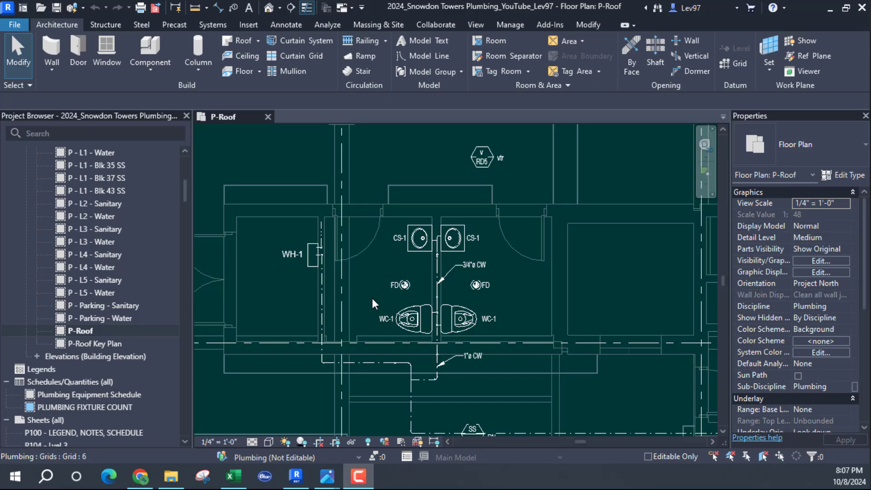
Frame the restroom layout on P-Roof and window-select all fixtures, tags and WH-1 (40 elements).
middle_click_drag(380, 293, 387, 301)
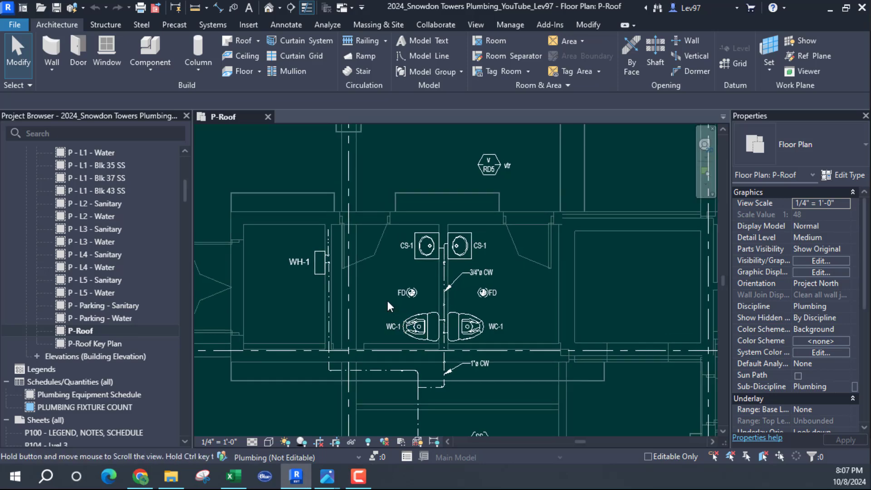
scroll(453, 374, "up", 5)
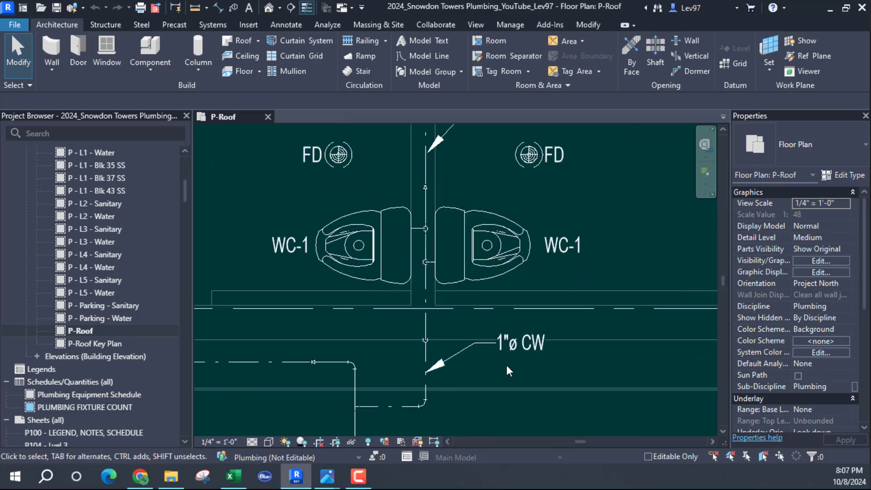
scroll(506, 365, "down", 2)
middle_click_drag(443, 269, 443, 338)
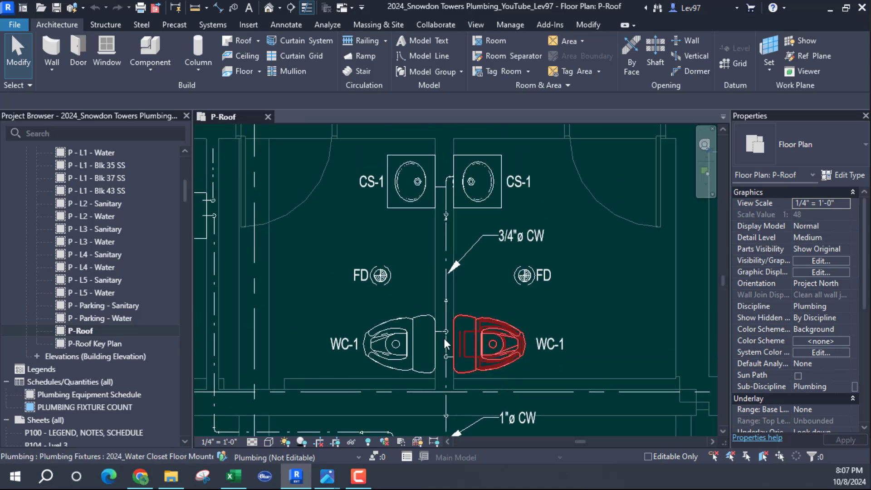
middle_click_drag(462, 224, 471, 240)
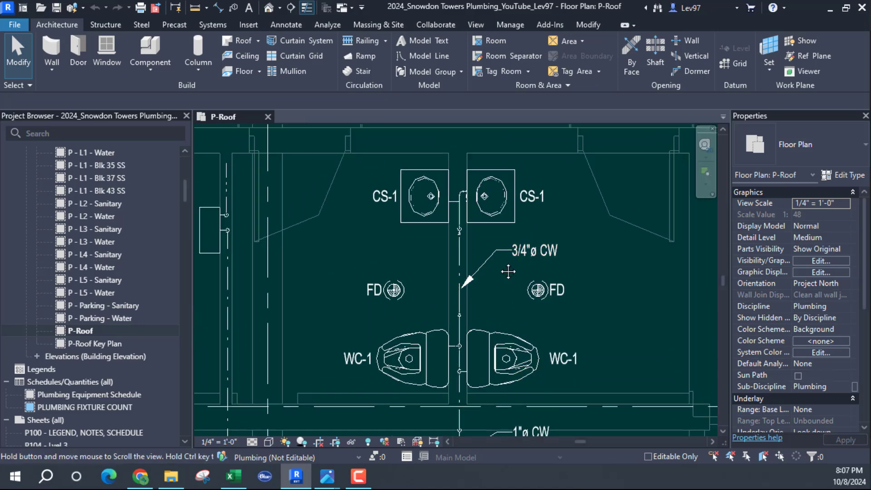
scroll(486, 249, "up", 4)
scroll(472, 287, "down", 2)
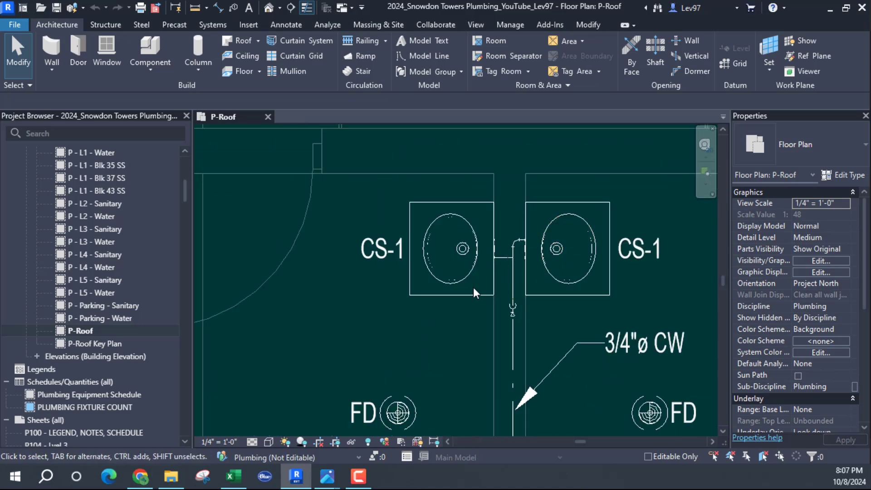
scroll(479, 315, "down", 1)
scroll(442, 342, "down", 2)
scroll(442, 342, "down", 3)
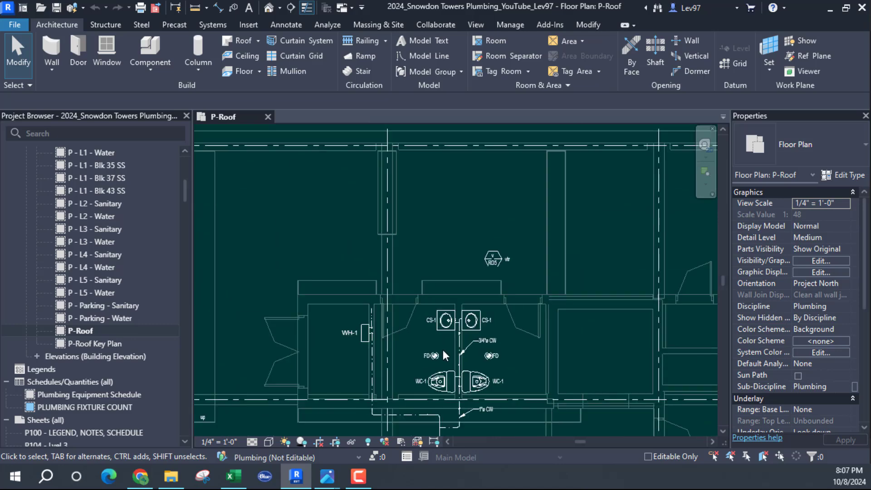
middle_click_drag(442, 344, 479, 255)
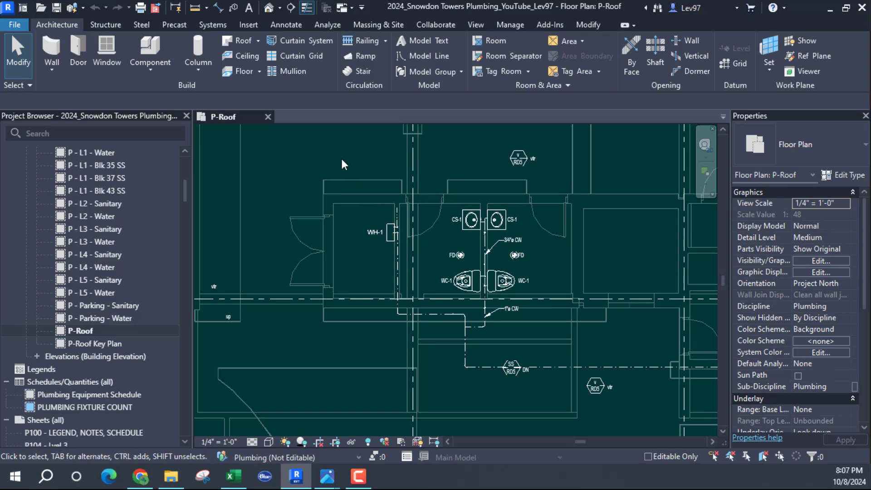
left_click_drag(341, 157, 555, 354)
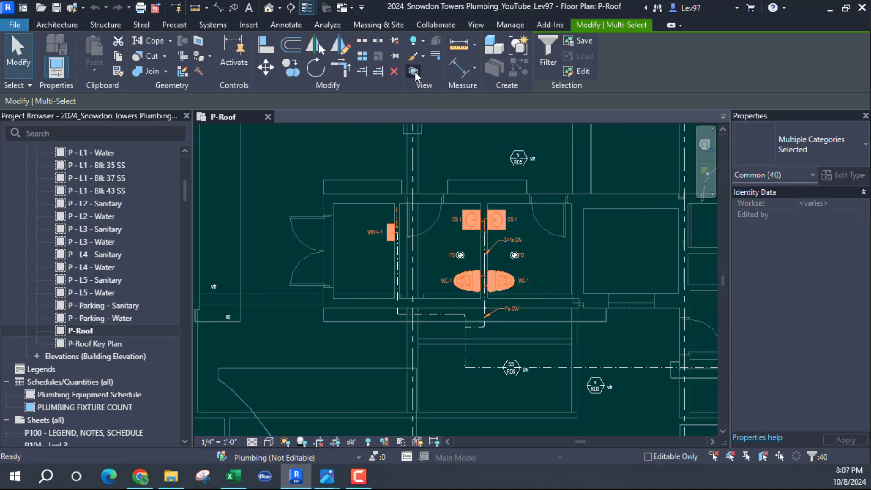
Create a section-boxed 3D view of the selection, deselect, and open its Visibility/Graphics settings.
left_click(414, 72)
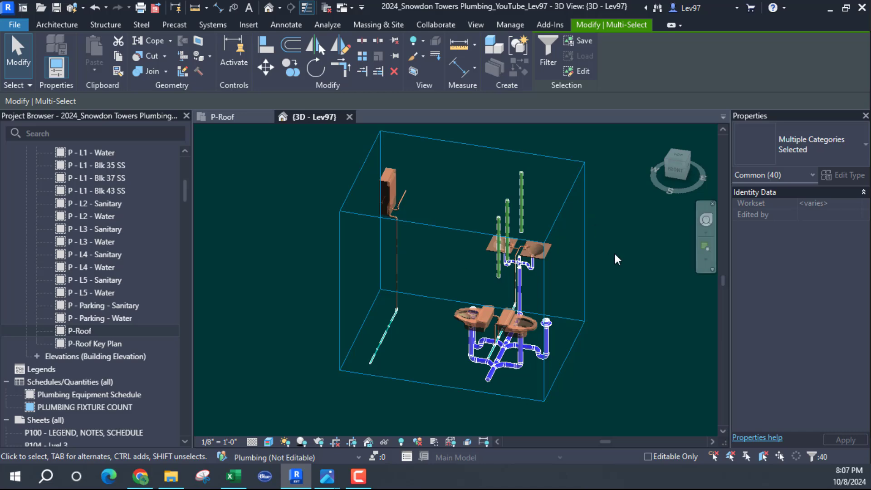
left_click(632, 261)
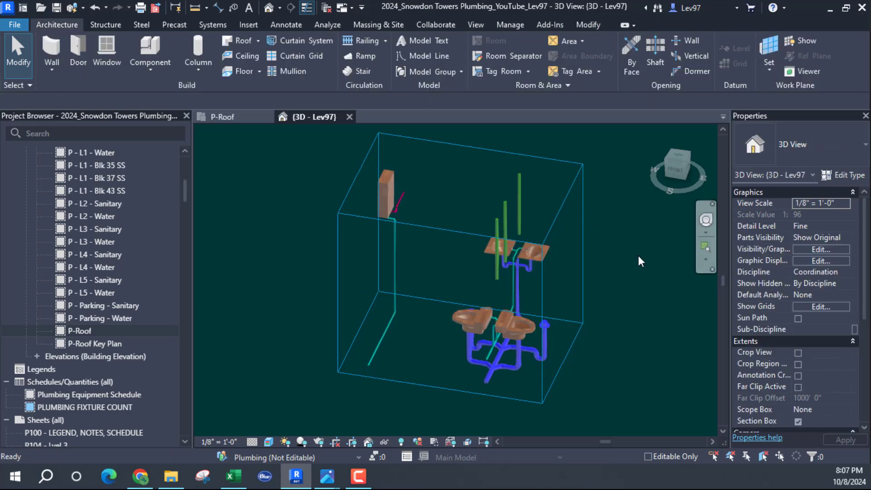
left_click(817, 248)
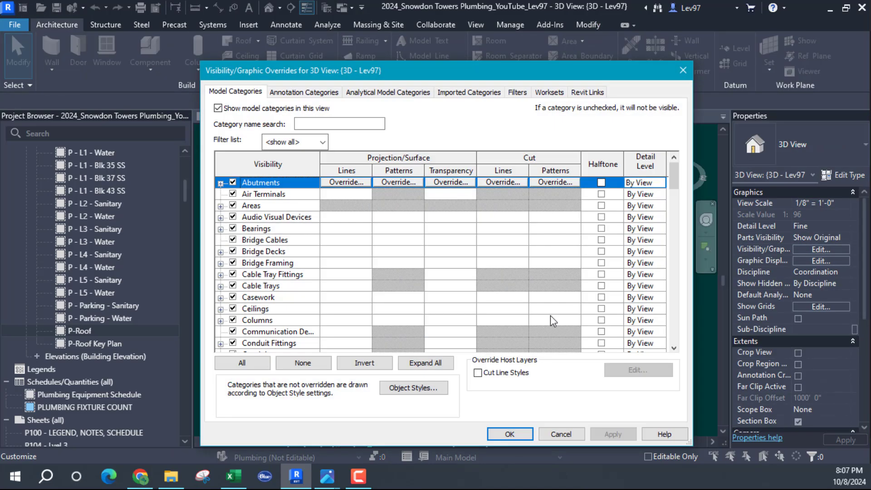
Review the Filters and Revit Links tabs, cancel without changes, and orbit the boxed 3D view.
left_click(519, 92)
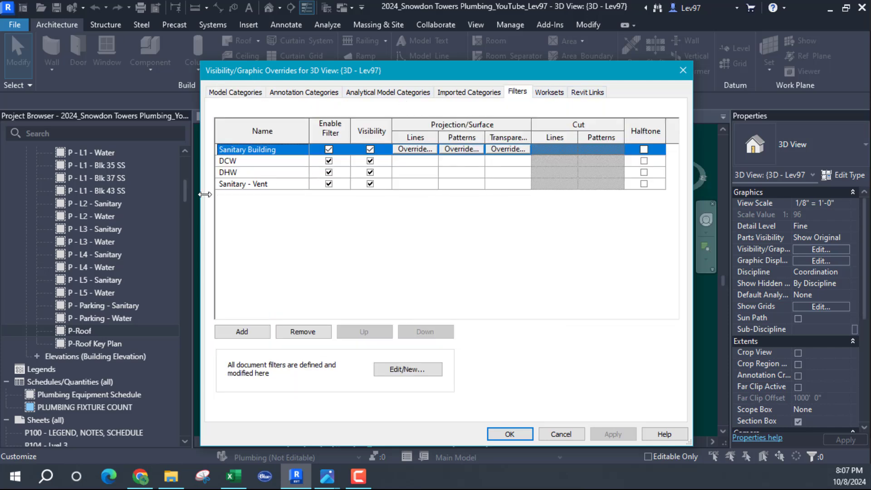
left_click(588, 93)
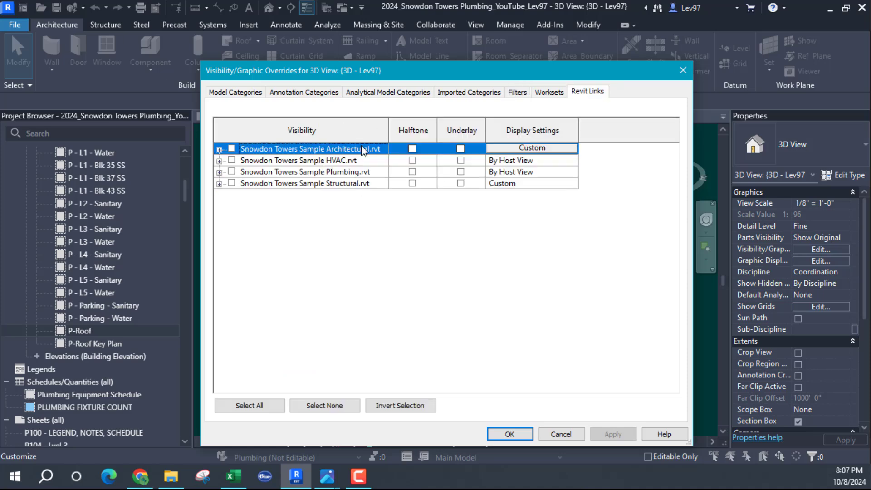
left_click(561, 434)
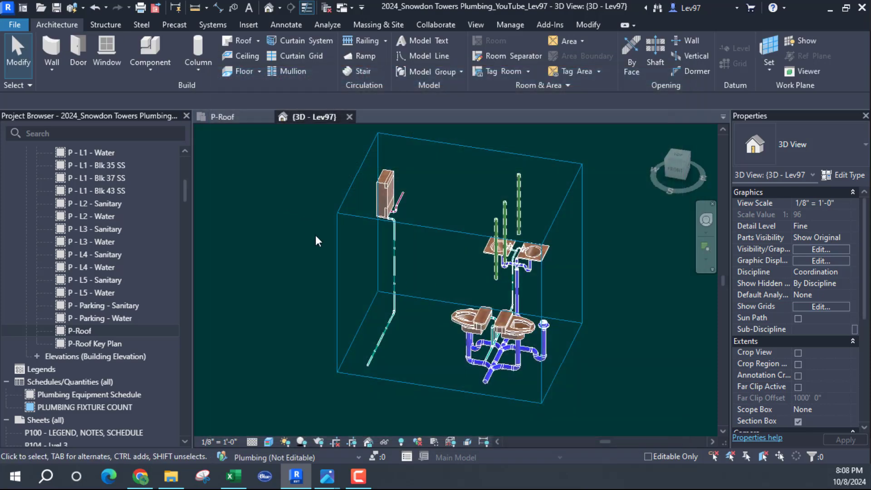
middle_click_drag(311, 233, 458, 265, "shift")
scroll(449, 276, "up", 3)
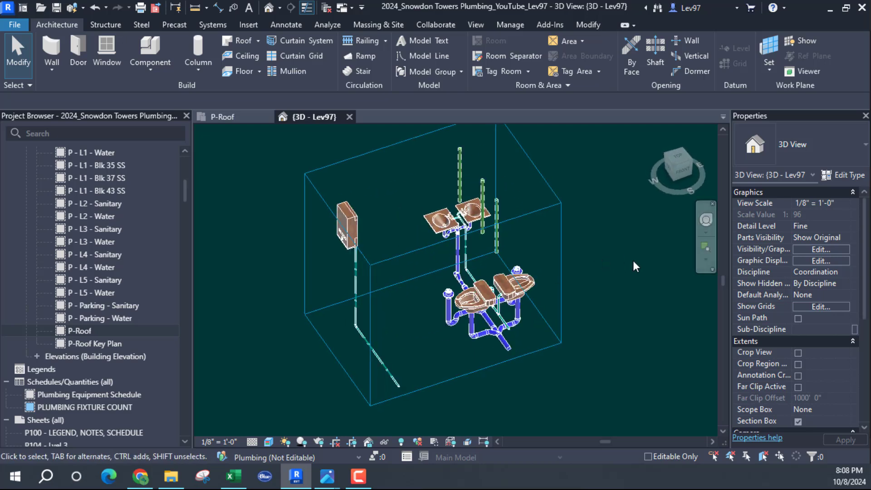
Untick visibility of the Sanitary Building and Sanitary - Vent filters in the 3D - Lev97 view.
left_click(812, 249)
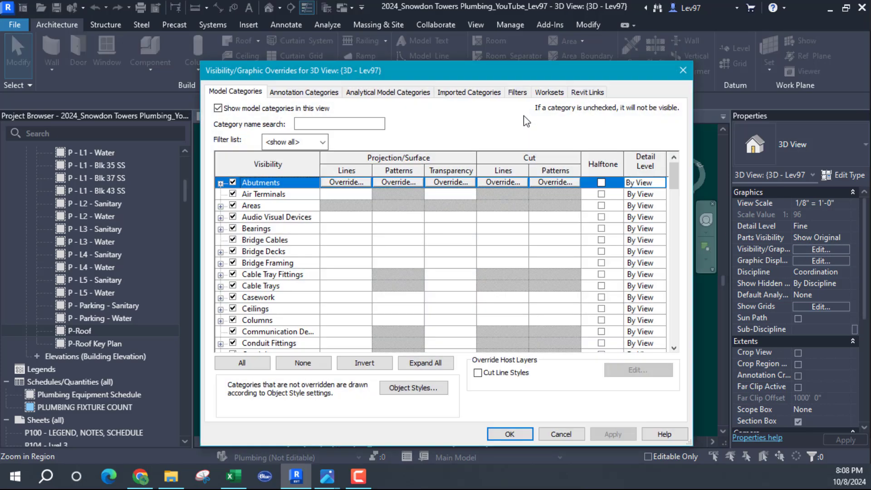
left_click(517, 92)
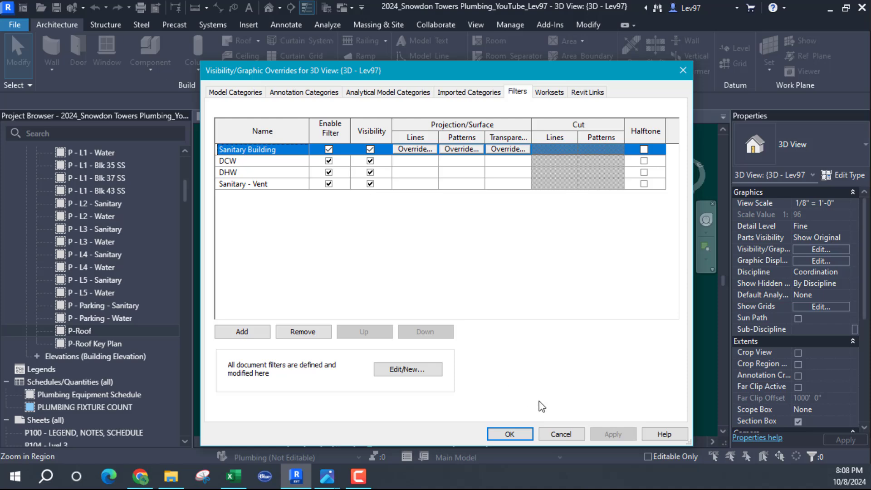
left_click(370, 149)
left_click(370, 183)
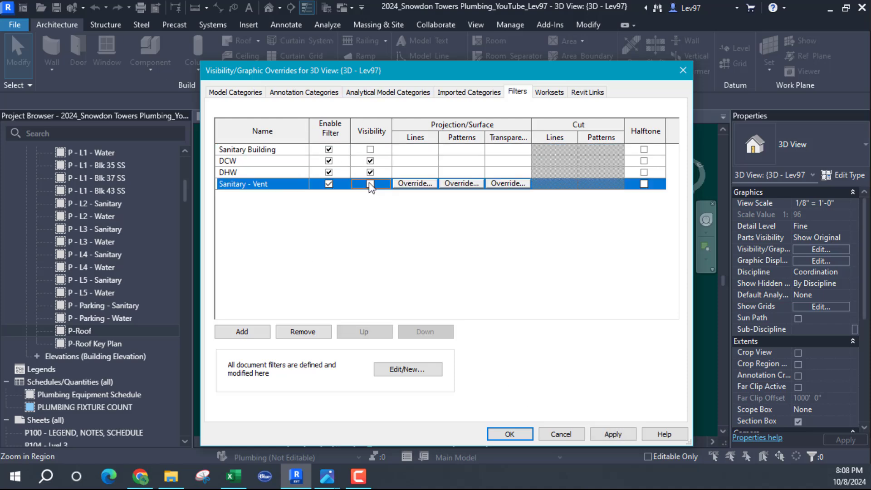
left_click(510, 434)
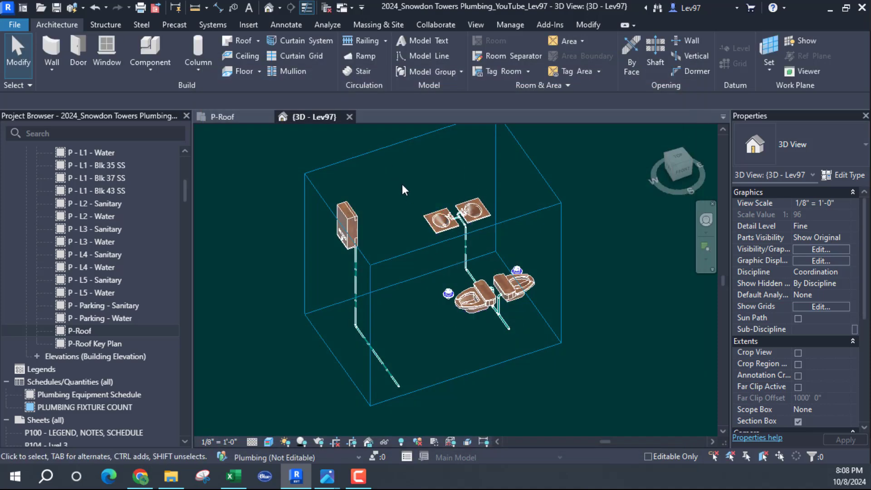
Orbit, pan and zoom the 3D view to inspect the water supply piping routing.
middle_click_drag(400, 190, 375, 206, "shift")
scroll(429, 300, "up", 3)
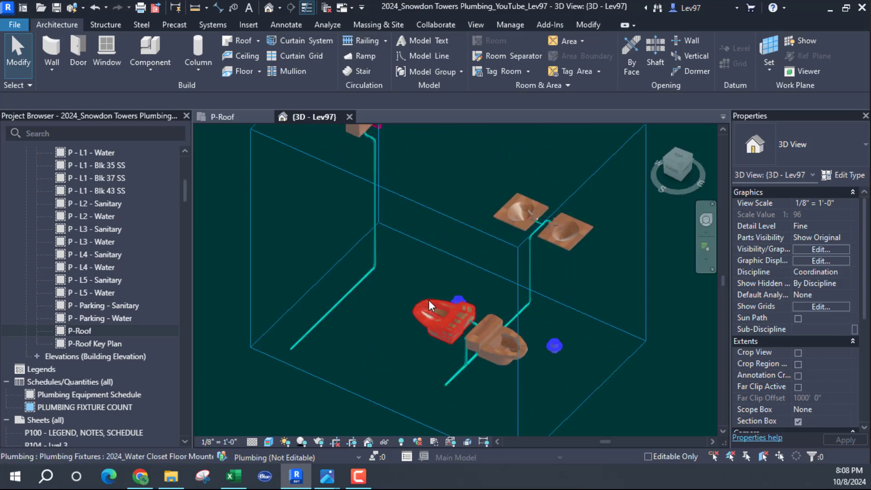
scroll(429, 300, "down", 3)
middle_click_drag(417, 289, 417, 344, "shift")
middle_click_drag(548, 339, 549, 281)
scroll(549, 281, "up", 1)
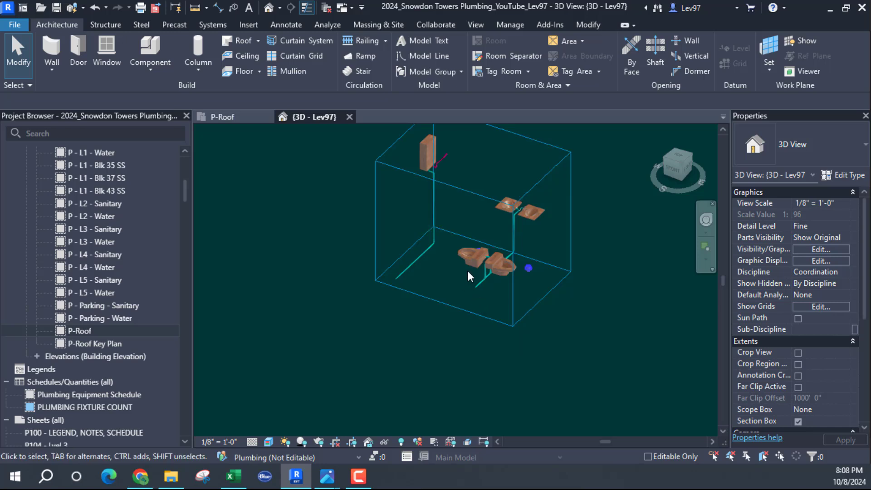
mouse_move(467, 269)
middle_mouse_down("shift")
mouse_move(461, 296)
mouse_move(474, 288)
mouse_move(466, 278)
middle_mouse_up("shift")
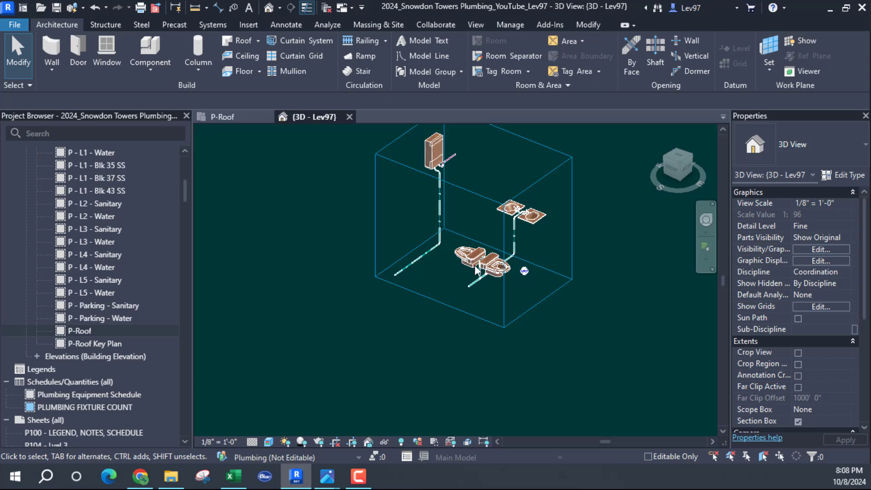
scroll(475, 266, "up", 3)
scroll(409, 284, "down", 2)
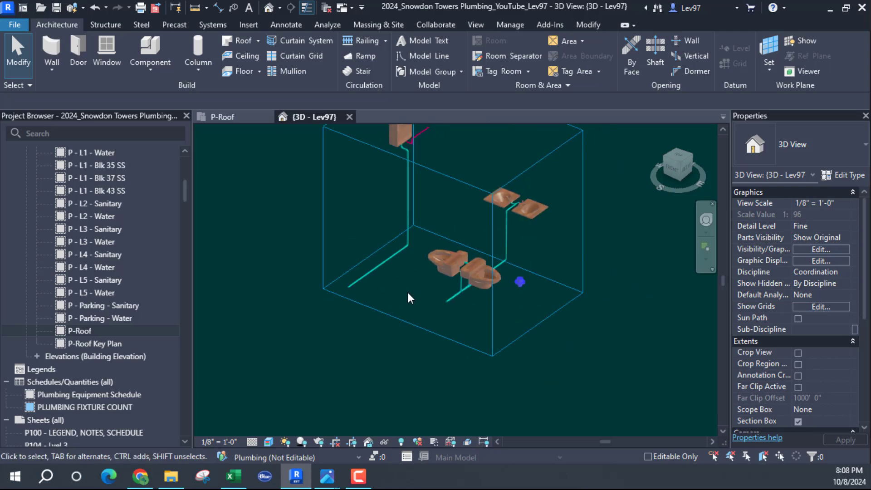
middle_click_drag(424, 307, 393, 330, "shift")
Extend the section box toward the front-left and select a 1-inch CW 5 cold-water pipe.
left_click(401, 328)
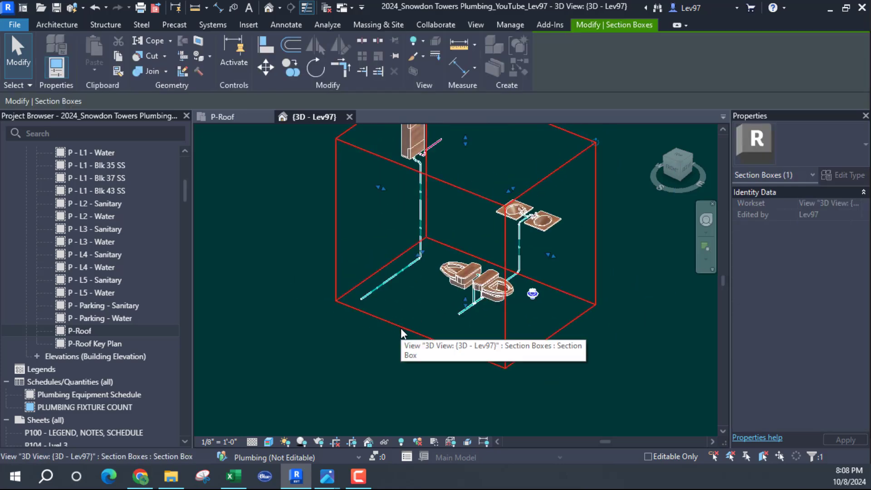
left_click_drag(420, 257, 332, 309)
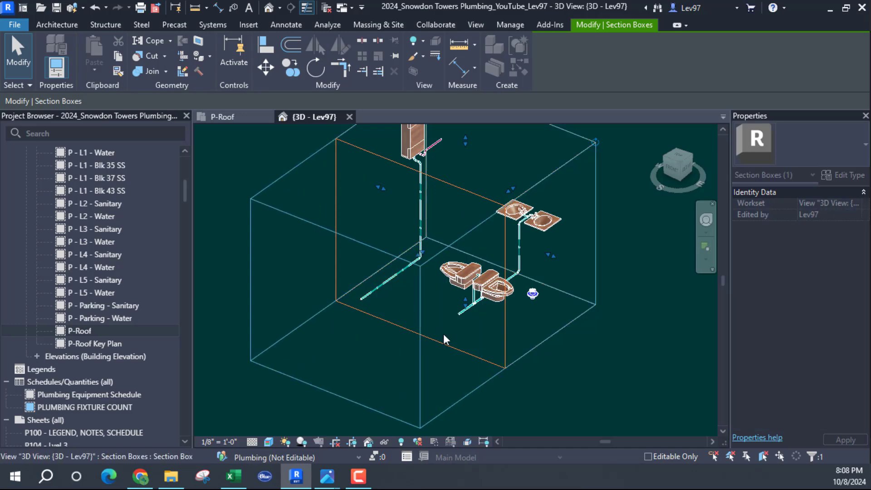
middle_click_drag(469, 335, 428, 379, "shift")
scroll(433, 312, "up", 5)
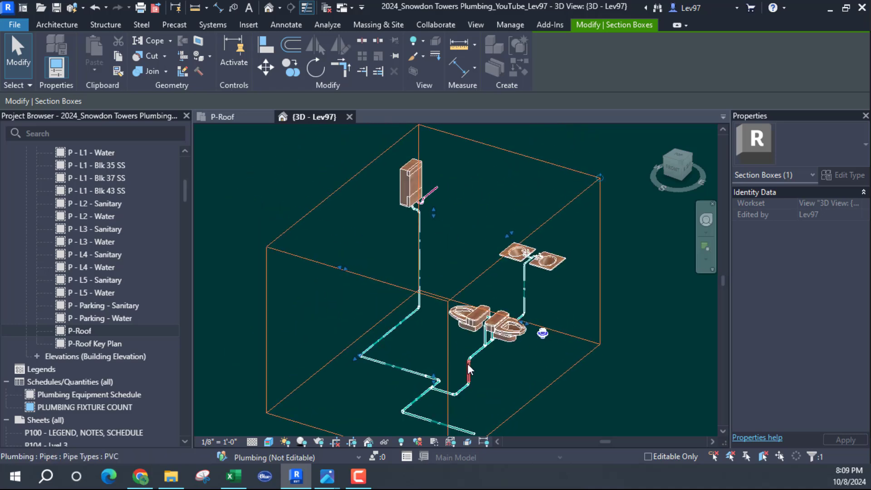
left_click(492, 345)
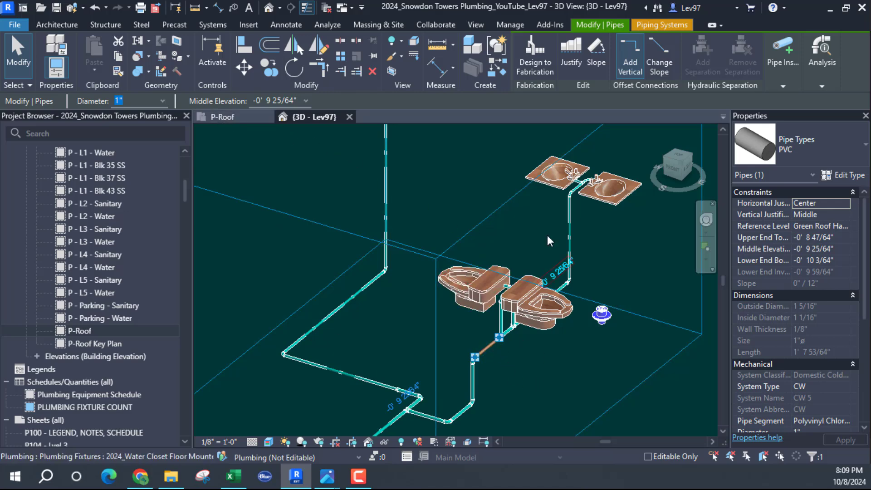
left_click(576, 187)
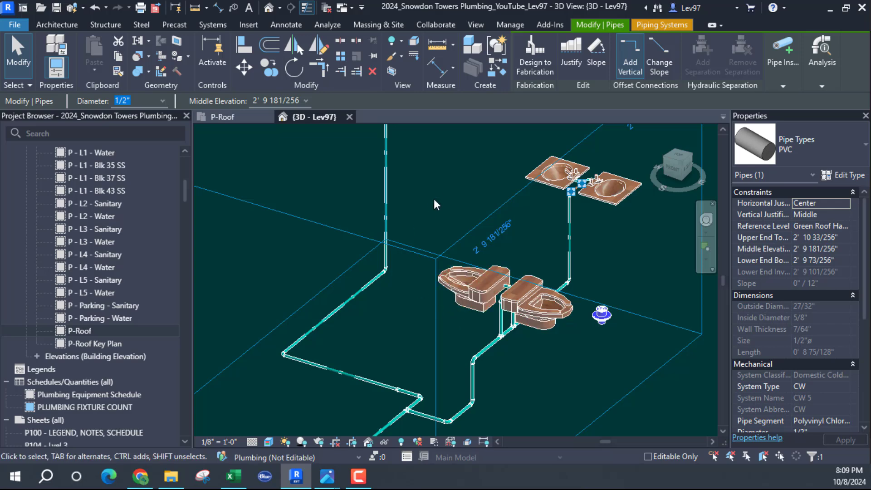
middle_click_drag(434, 199, 487, 325)
left_click(439, 278)
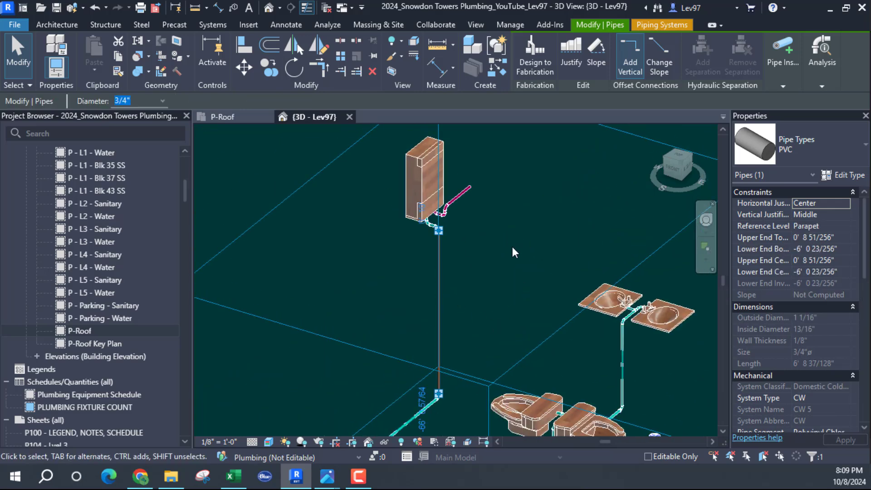
left_click(466, 195)
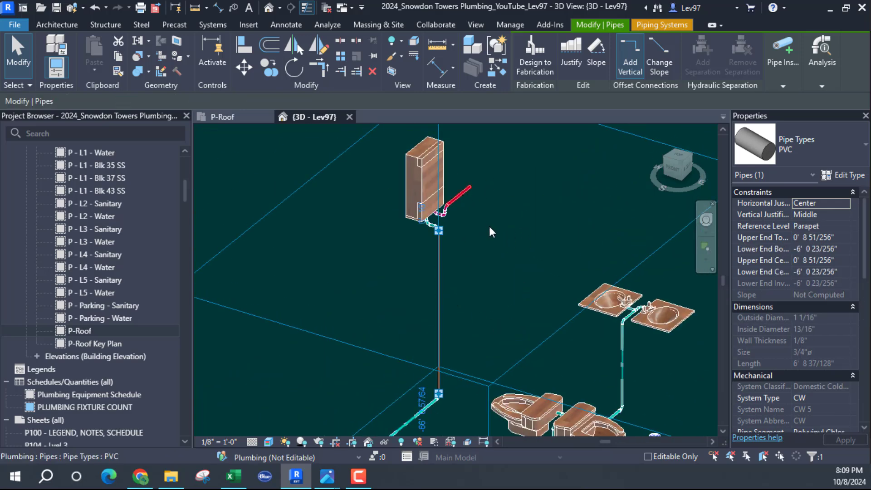
middle_click_drag(512, 334, 524, 197)
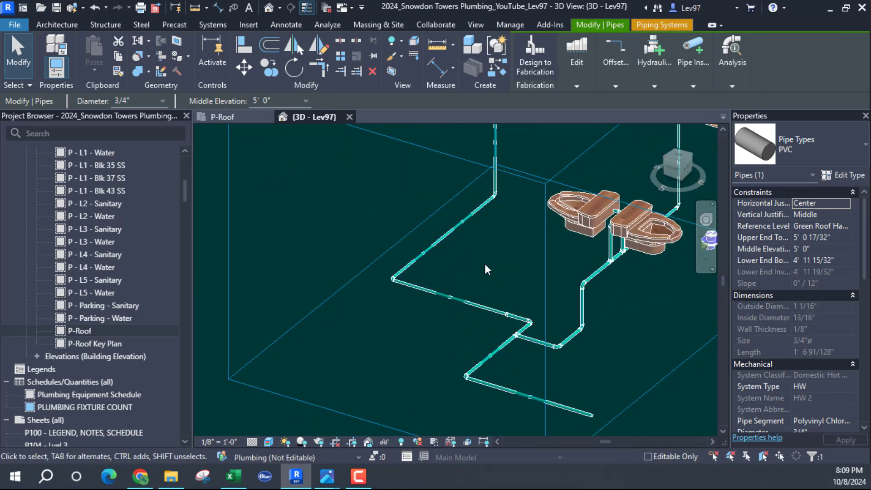
mouse_move(492, 276)
middle_mouse_down("shift")
mouse_move(482, 292)
mouse_move(542, 318)
middle_mouse_up("shift")
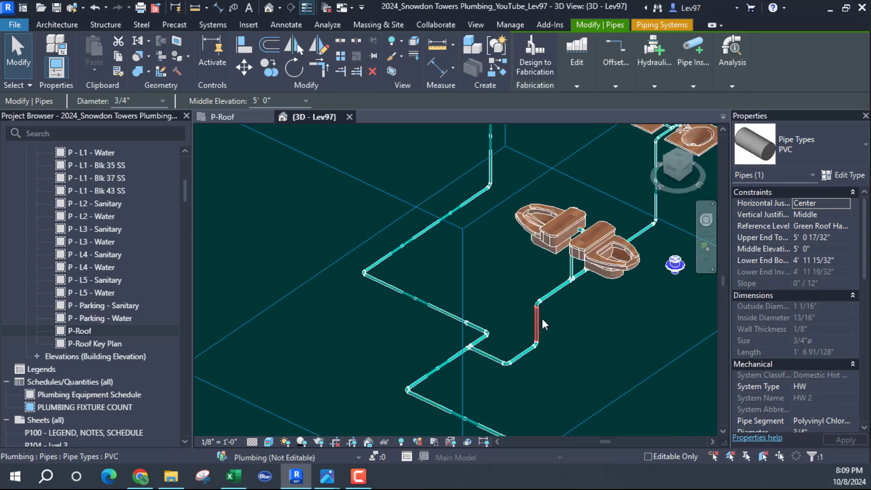
left_click(551, 293)
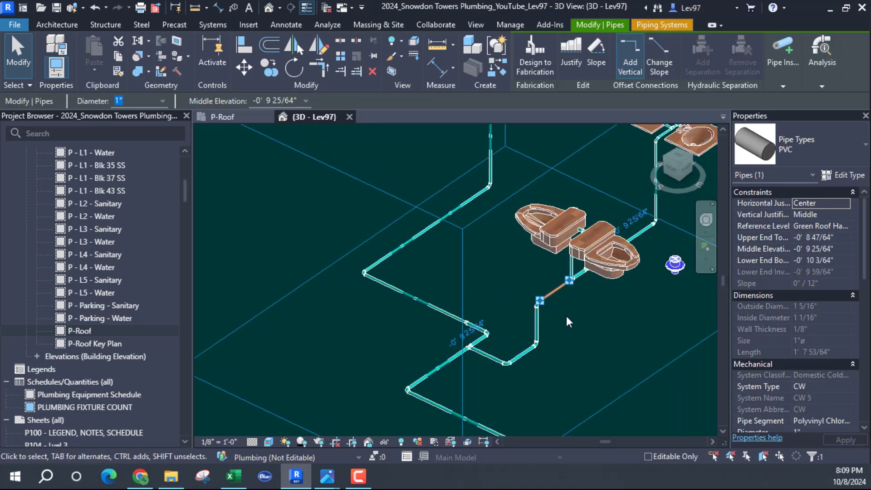
scroll(567, 317, "down", 2)
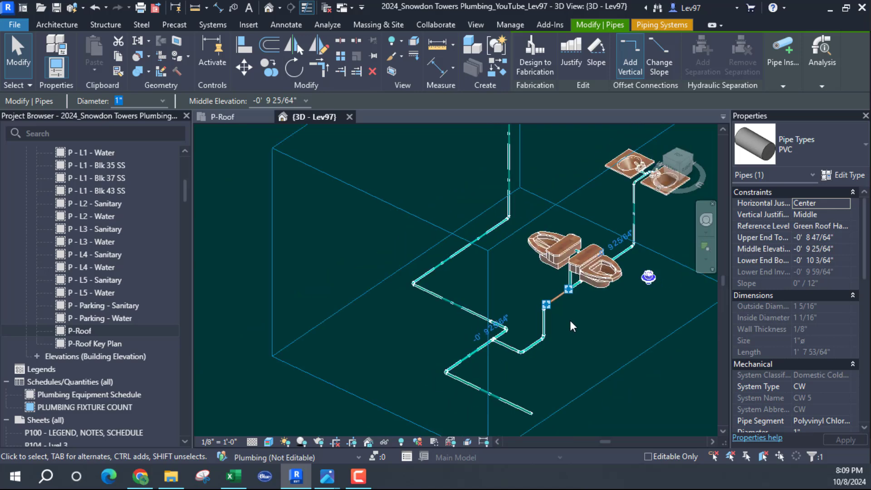
middle_click_drag(570, 320, 549, 334, "shift")
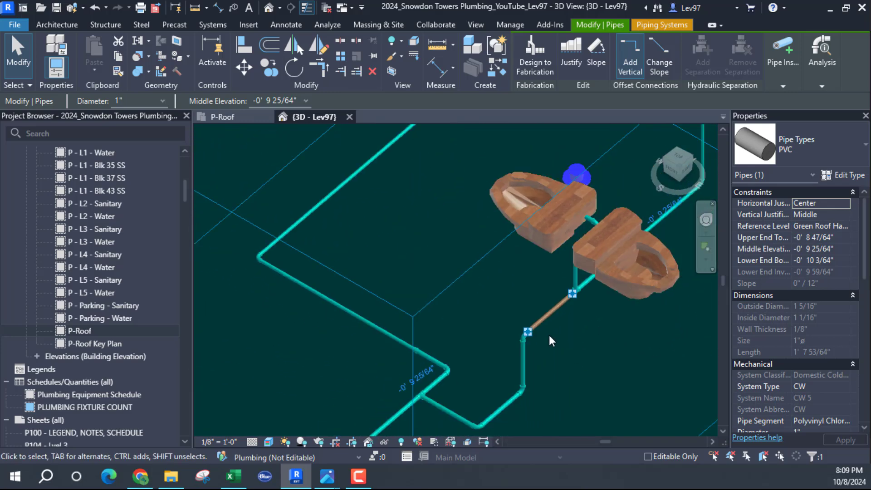
Return to the P-Roof plan, clear the pipe selection, and frame the WC-1 water closets.
left_click(226, 117)
scroll(484, 314, "up", 5)
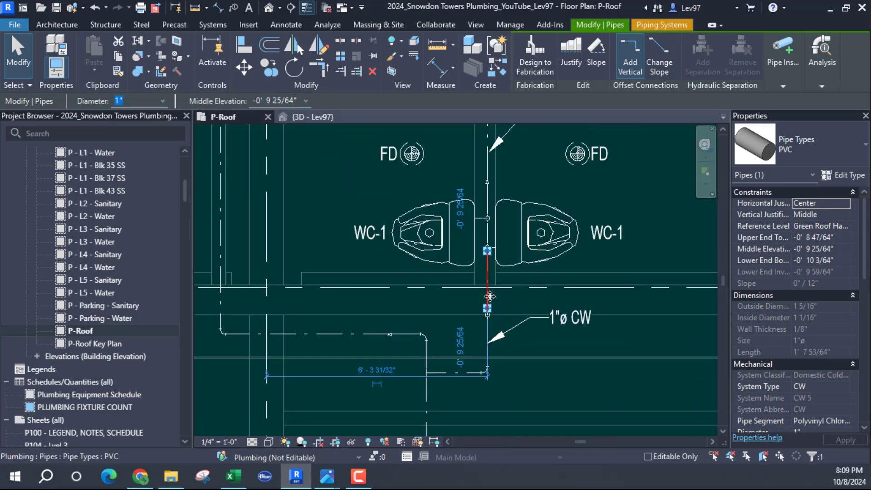
scroll(474, 285, "down", 1)
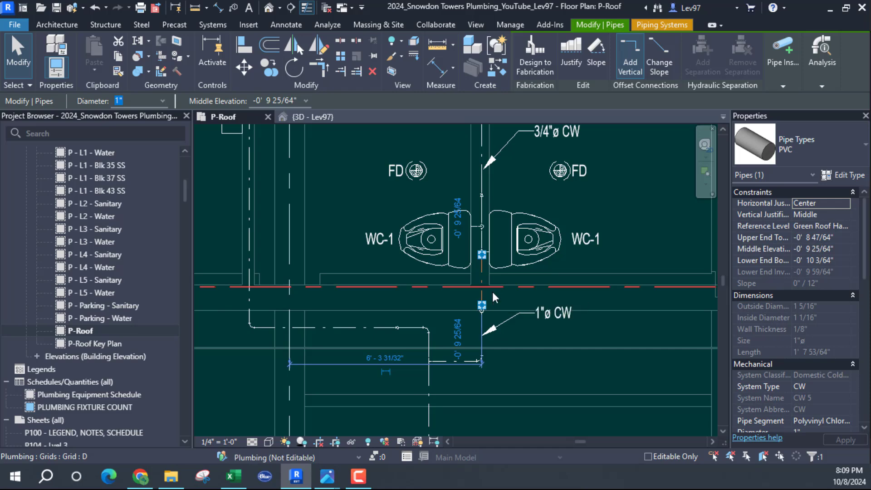
key("Escape")
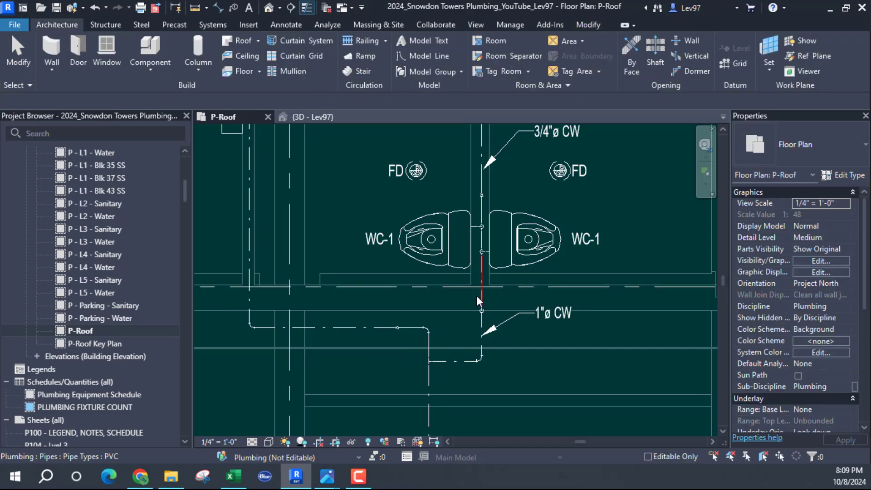
middle_click_drag(379, 204, 365, 233)
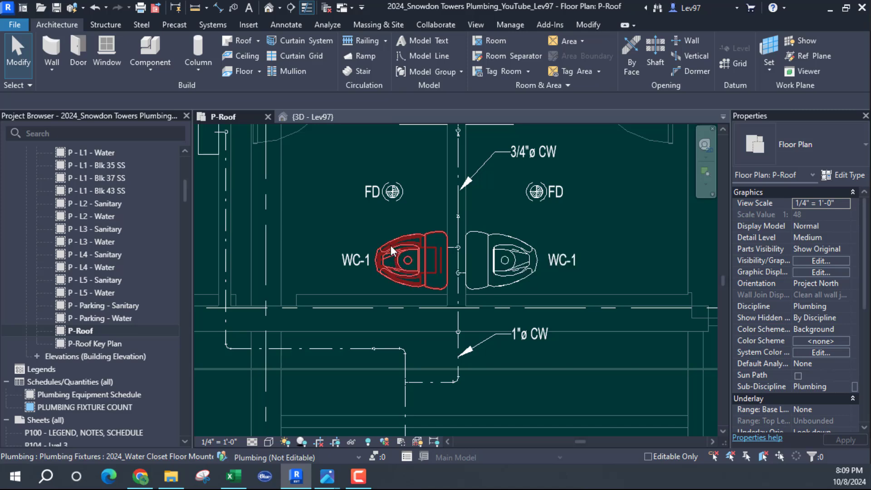
scroll(353, 235, "down", 1)
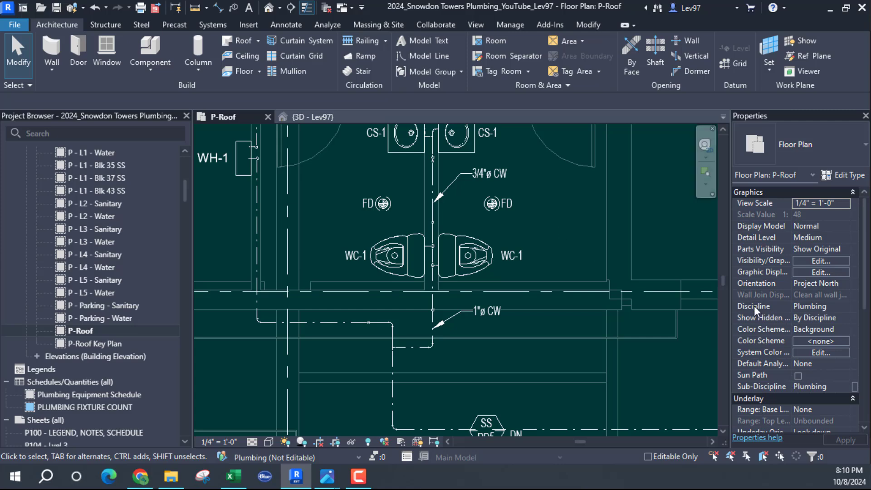
Turn on the Sanitary - Vent and Sanitary Building filters in P-Roof and frame the tagged fixtures.
left_click(826, 262)
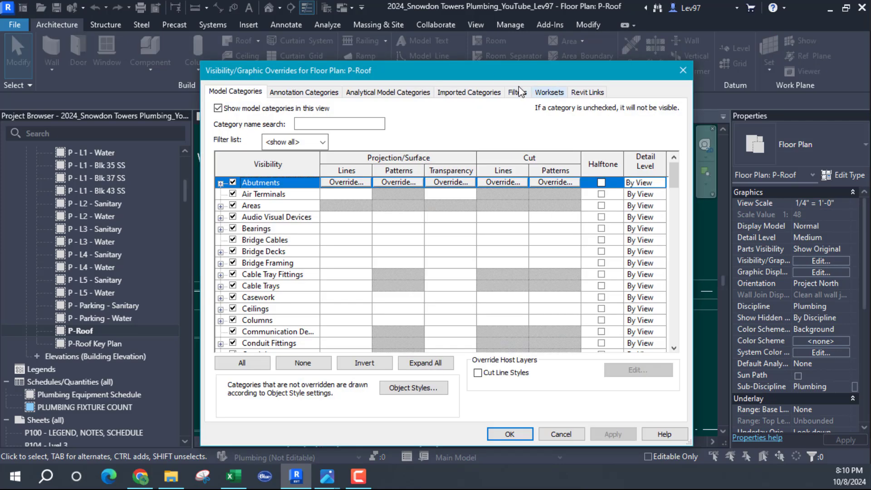
left_click(518, 92)
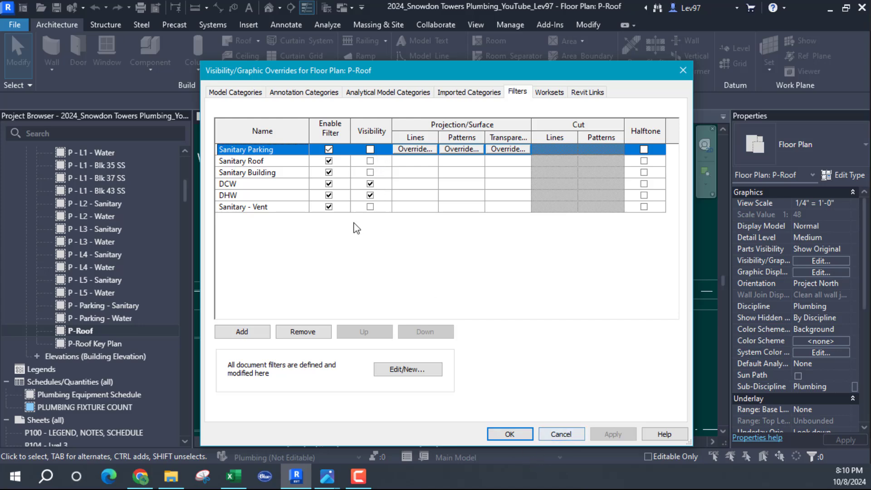
left_click(370, 207)
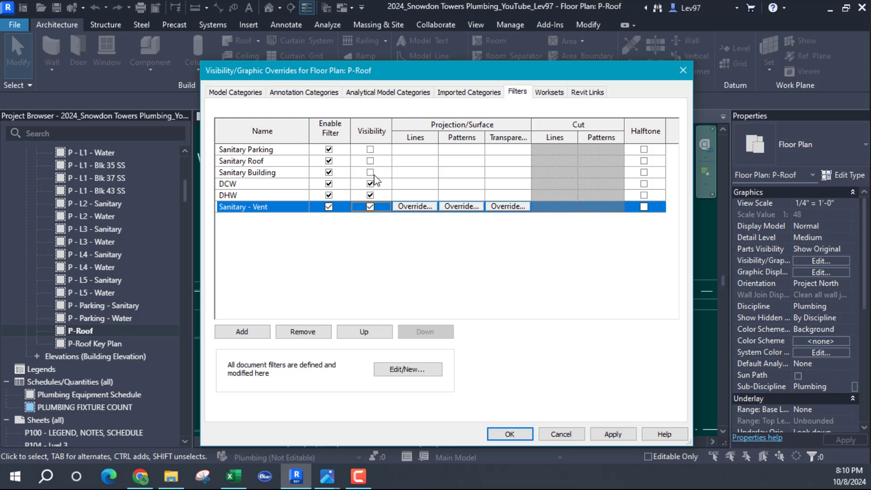
left_click(370, 172)
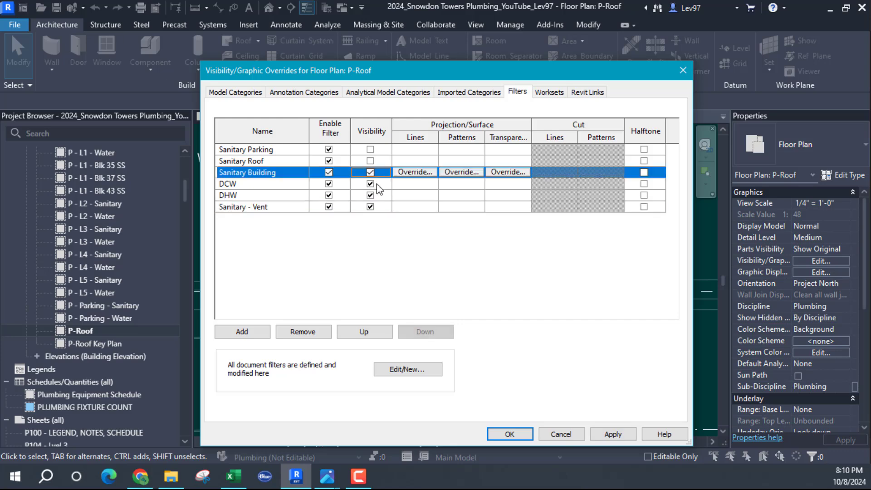
left_click(510, 434)
middle_click_drag(468, 168, 499, 268)
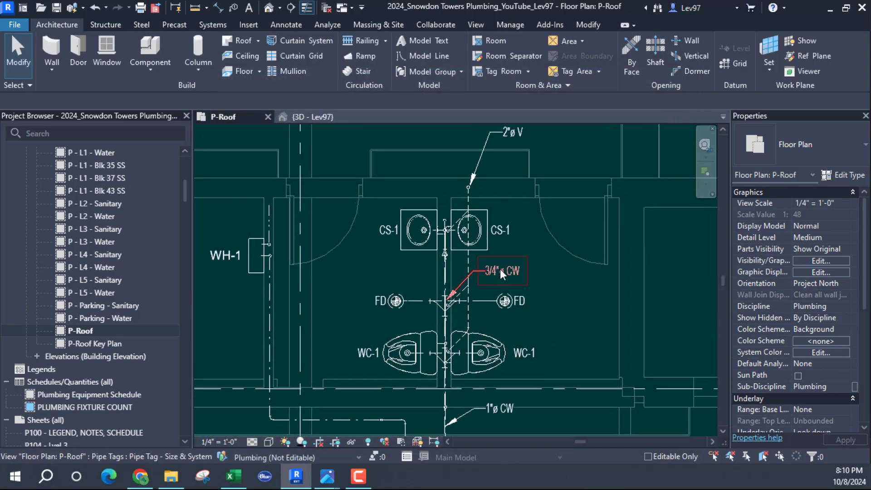
scroll(473, 314, "down", 2)
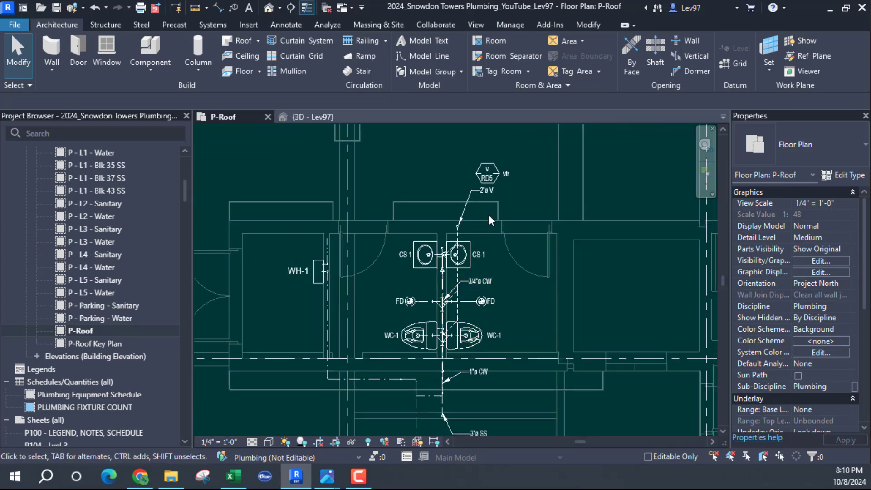
In 3D - Lev97, turn on the Sanitary Building and Sanitary - Vent filters.
left_click(304, 116)
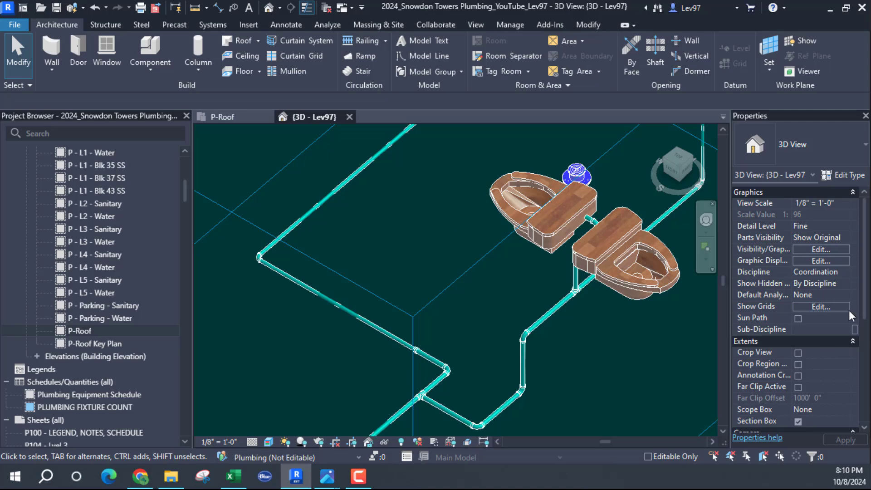
left_click(818, 247)
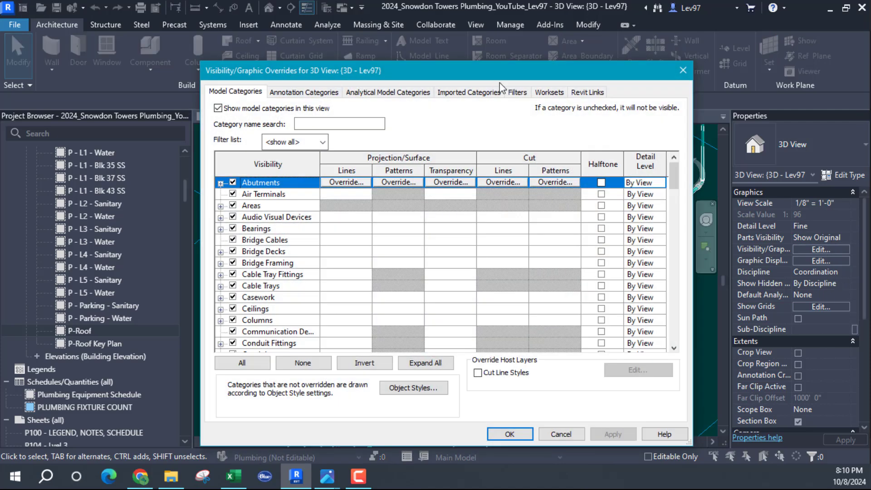
left_click(516, 93)
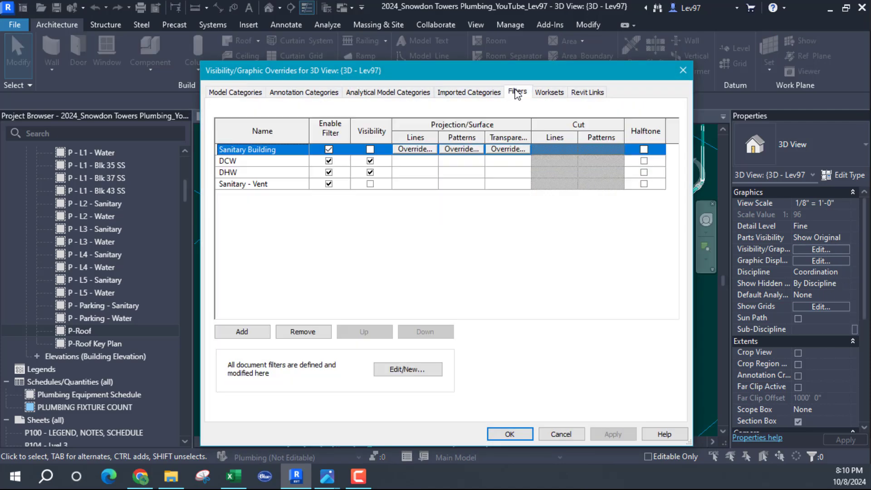
left_click(370, 150)
left_click(370, 184)
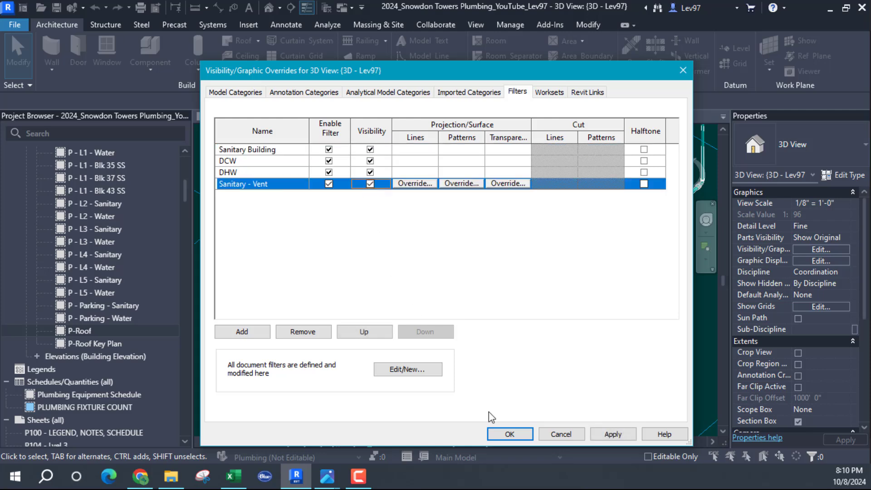
left_click(509, 434)
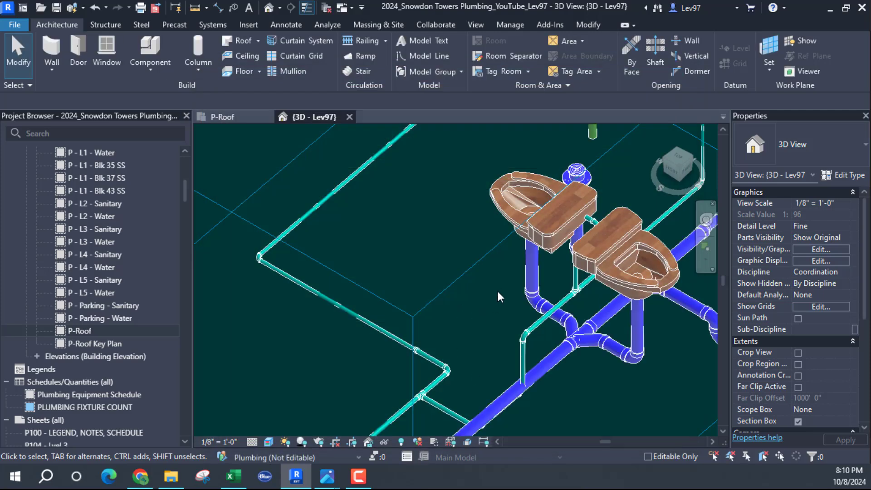
Drag the section box's bottom down to reveal the sanitary piping below the water closets.
scroll(499, 294, "up", 3)
middle_click_drag(509, 253, 496, 352)
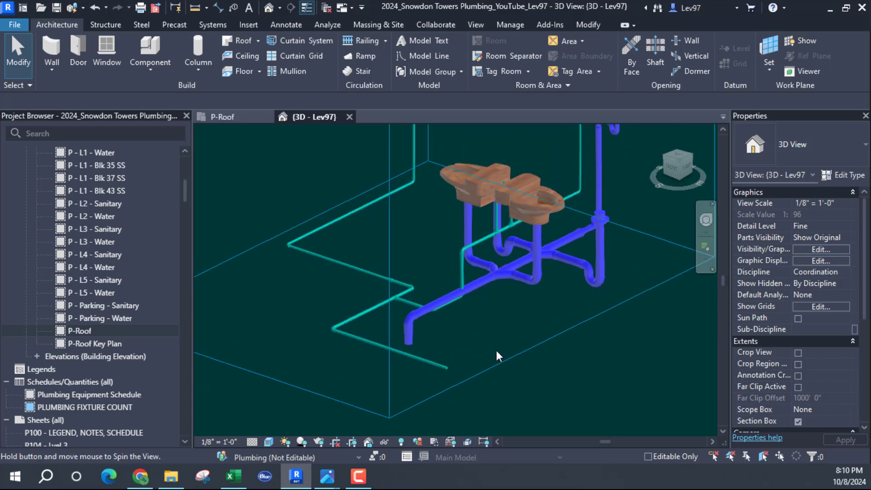
left_click(499, 363)
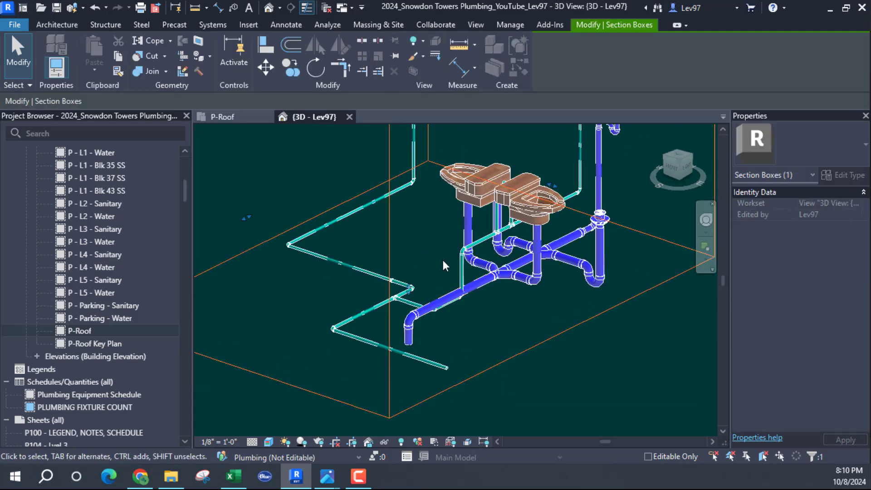
scroll(443, 265, "down", 2)
left_click_drag(426, 282, 445, 320)
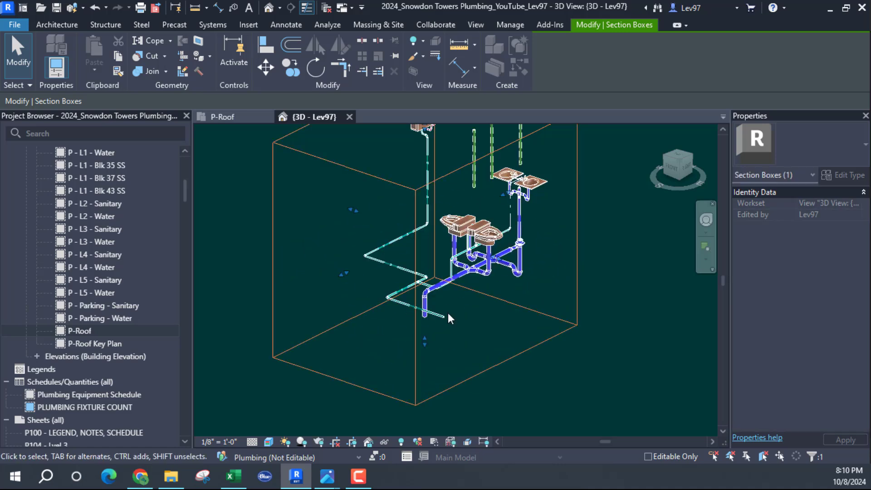
scroll(442, 284, "up", 3)
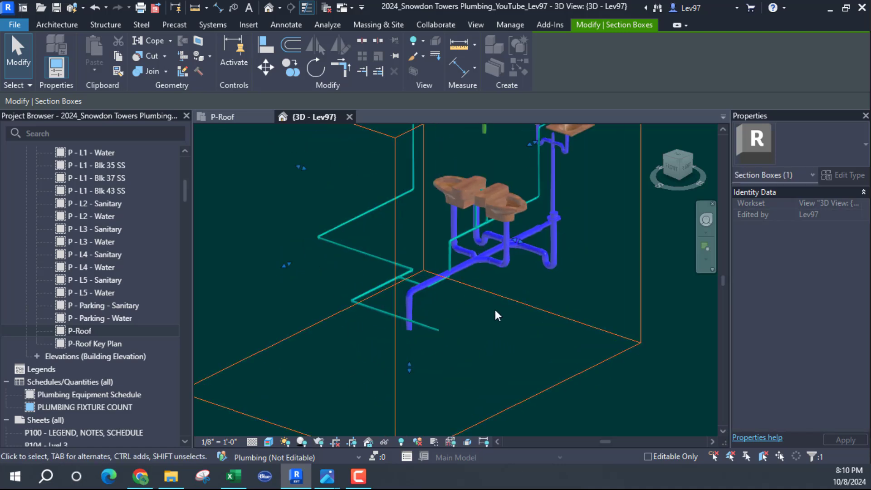
middle_click_drag(495, 310, 471, 330, "shift")
Turn on the linked HVAC model in the 3D view's Revit Links visibility.
left_click(472, 330)
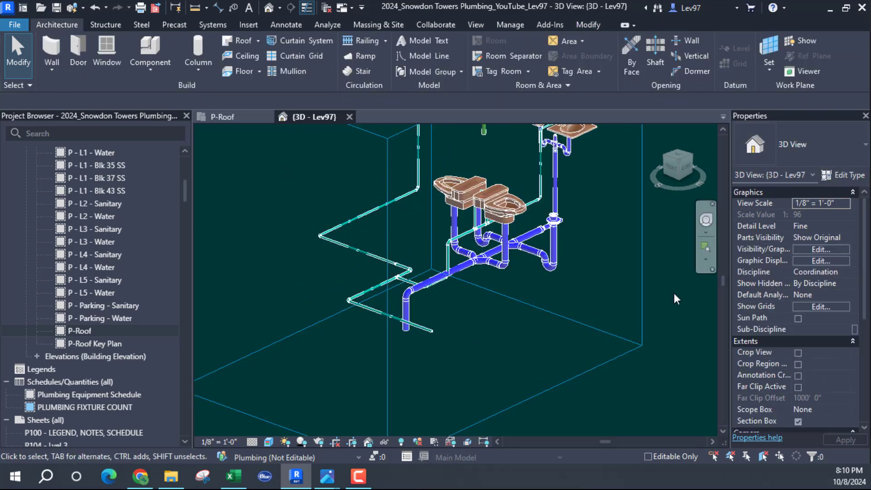
left_click(820, 249)
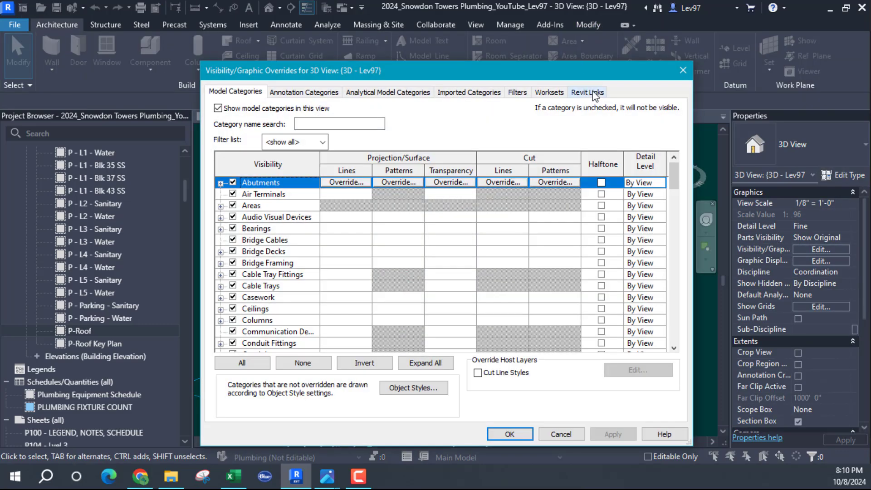
left_click(596, 93)
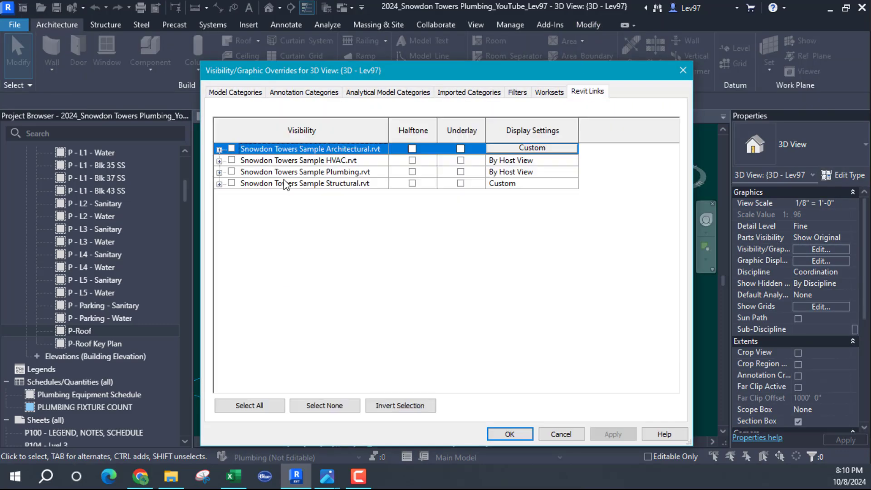
left_click(232, 161)
left_click(506, 432)
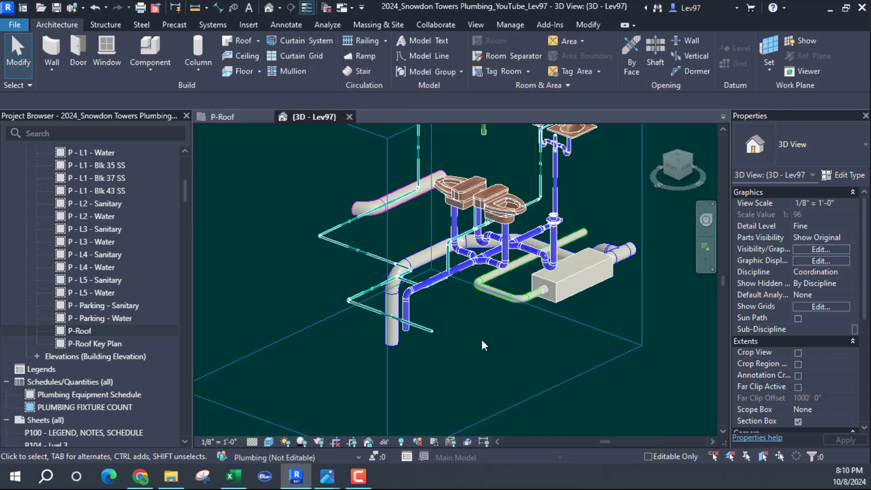
Inspect the 1" CW 5 cold-water pipe's clearance against the ductwork, then return to P-Roof.
middle_click_drag(481, 331, 553, 279, "shift")
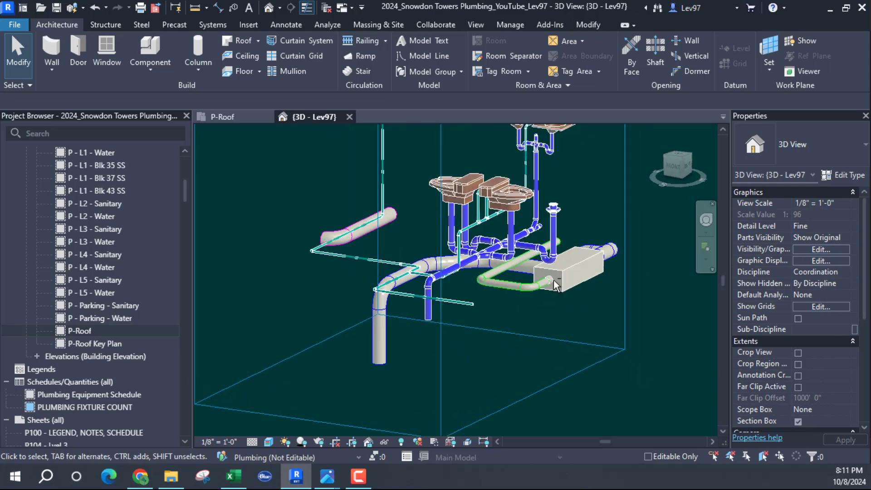
scroll(554, 279, "up", 5)
mouse_move(509, 307)
middle_mouse_down("shift")
mouse_move(573, 309)
mouse_move(517, 326)
mouse_move(505, 308)
middle_mouse_up("shift")
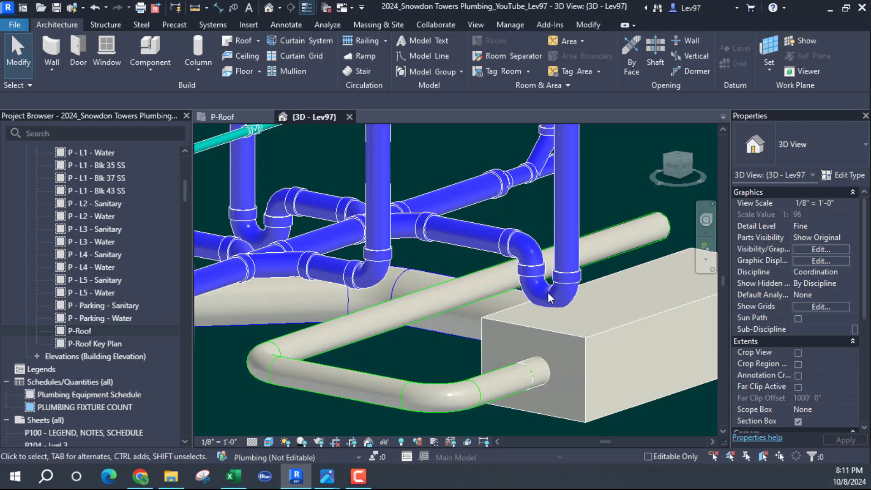
middle_click_drag(390, 323, 474, 313, "shift")
scroll(544, 317, "up", 3)
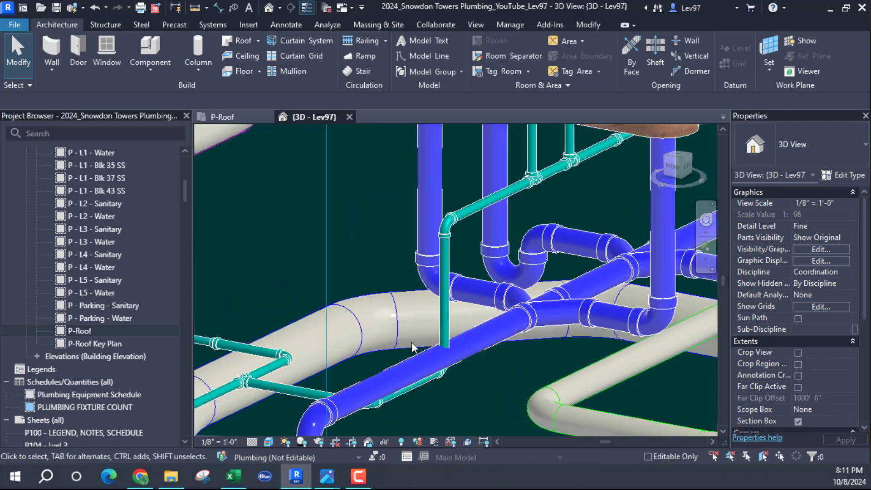
middle_click_drag(412, 342, 450, 289)
left_click(459, 306)
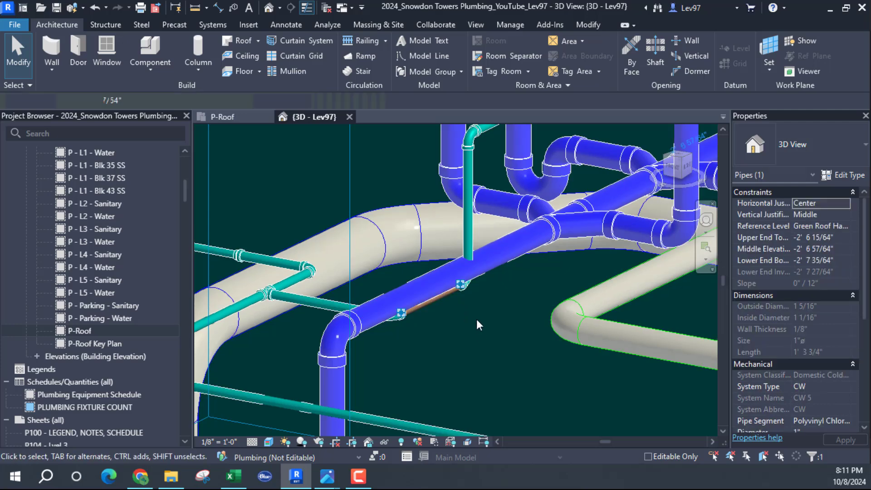
middle_click_drag(476, 320, 449, 359, "shift")
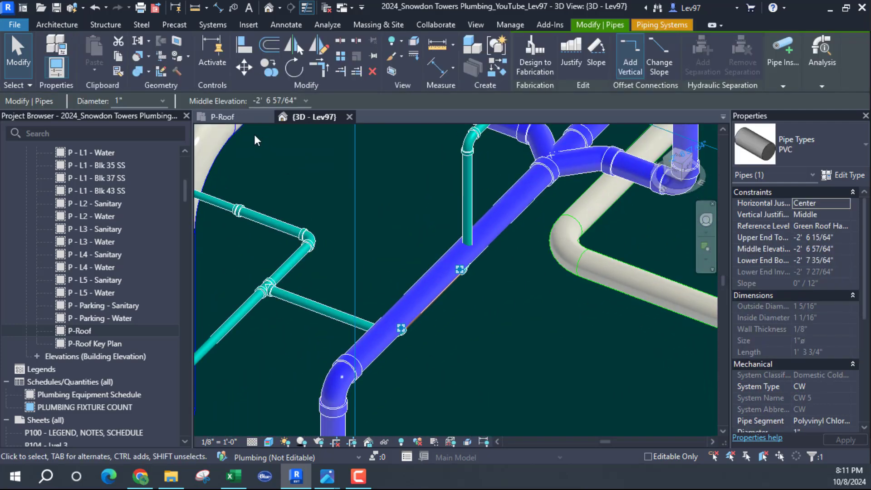
left_click(236, 115)
Undo the vent riser, floor drain branches and 3" sanitary run, leaving the cold-water piping.
left_click(410, 287)
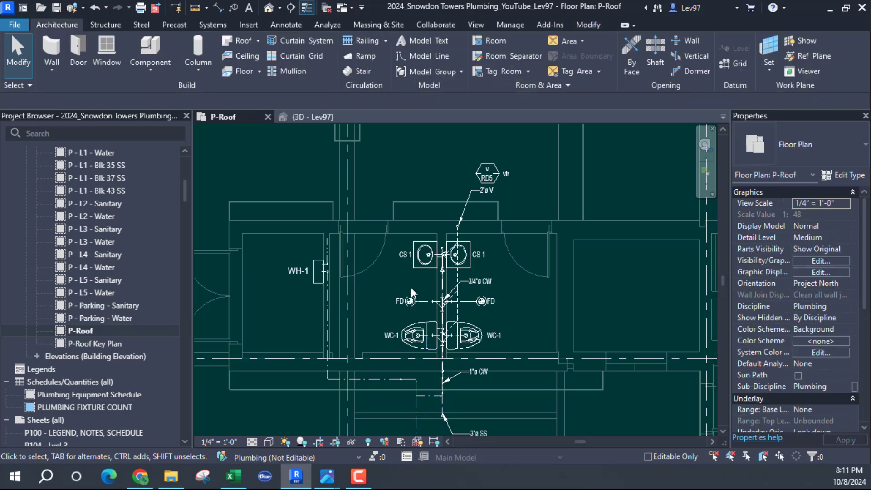
left_click(101, 6)
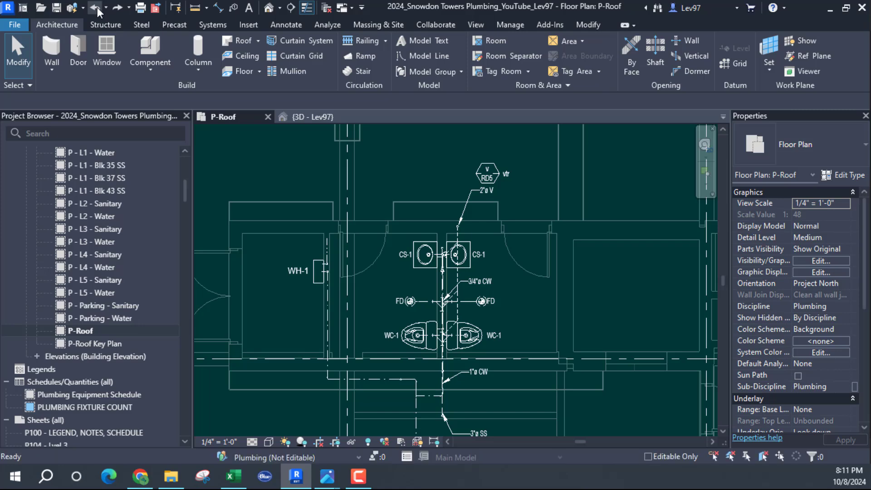
left_click(94, 7)
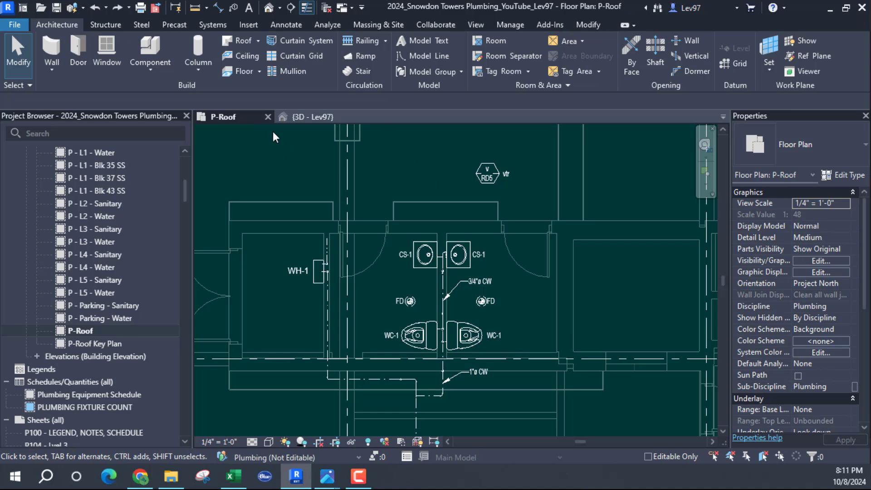
Orbit the 3D - Lev97 view to check the boxed water heater, sinks, water closets and piping.
left_click(298, 117)
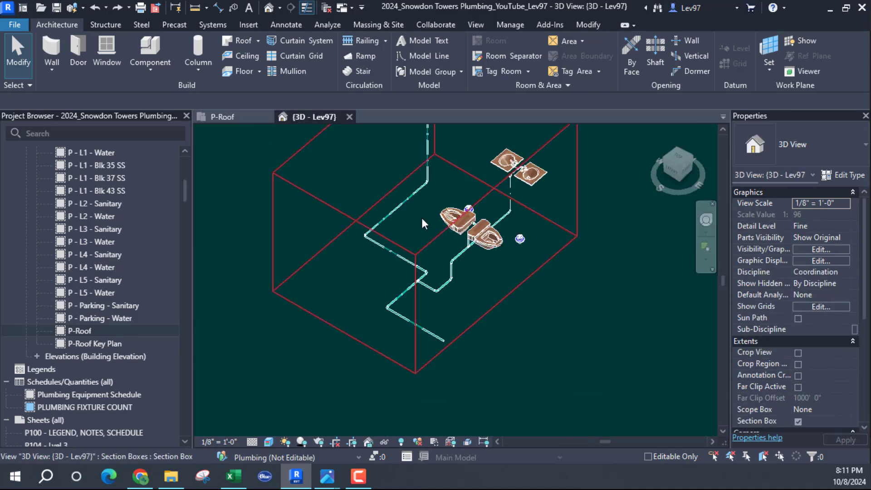
middle_click_drag(493, 307, 523, 353, "shift")
scroll(467, 322, "up", 5)
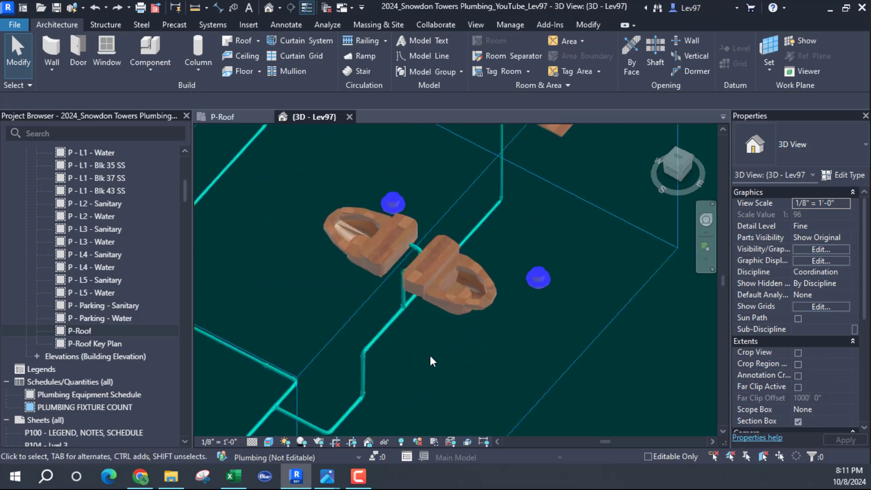
middle_click_drag(449, 350, 470, 307, "shift")
scroll(579, 352, "down", 2)
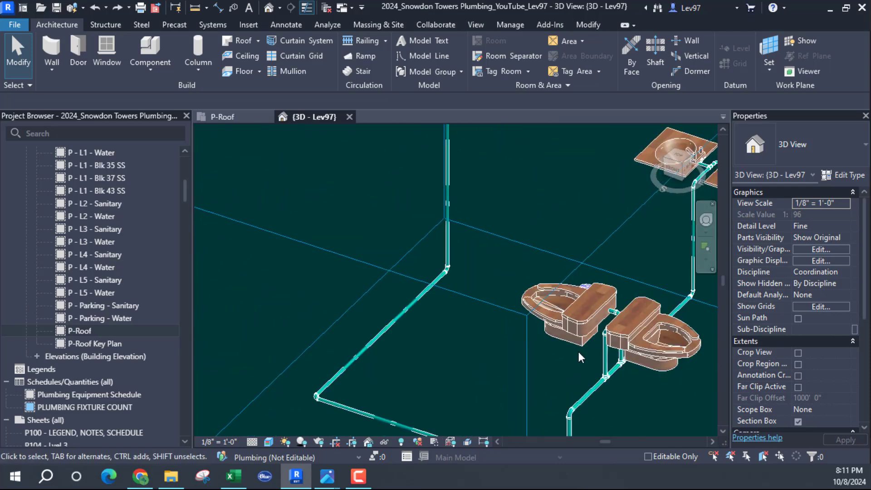
middle_click_drag(579, 352, 522, 365, "shift")
scroll(521, 359, "down", 2)
middle_click_drag(514, 291, 496, 244)
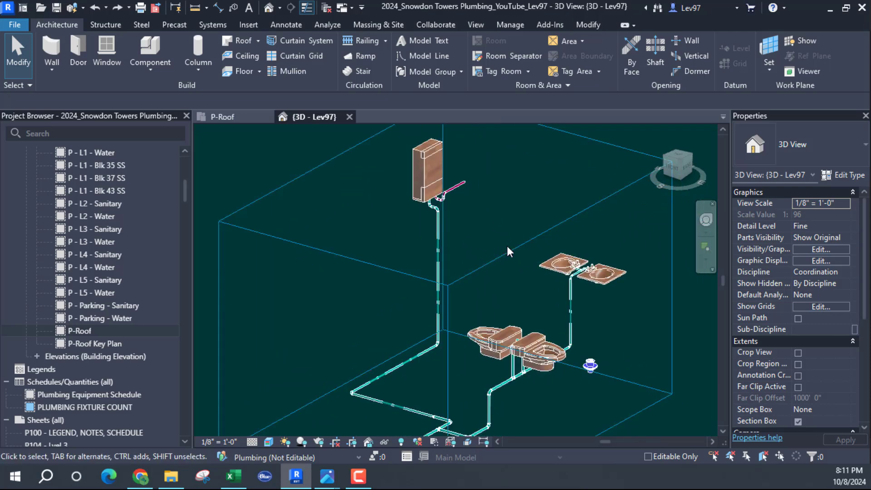
left_click(239, 115)
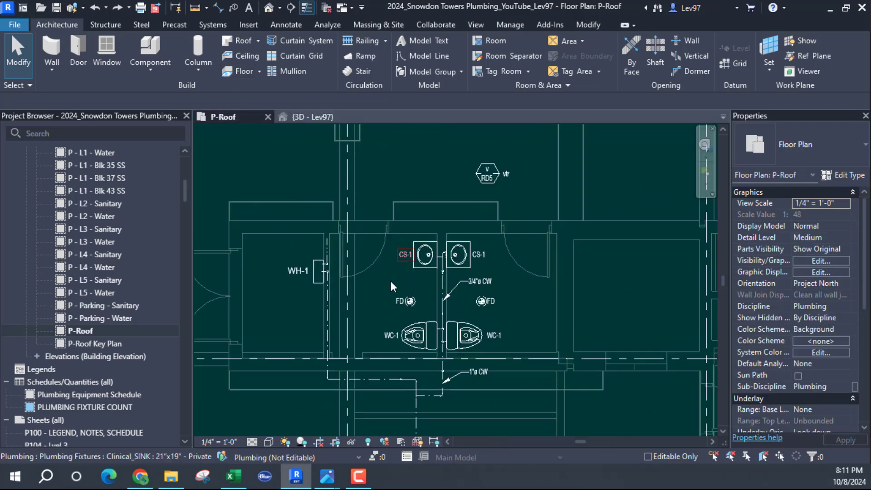
left_click(312, 116)
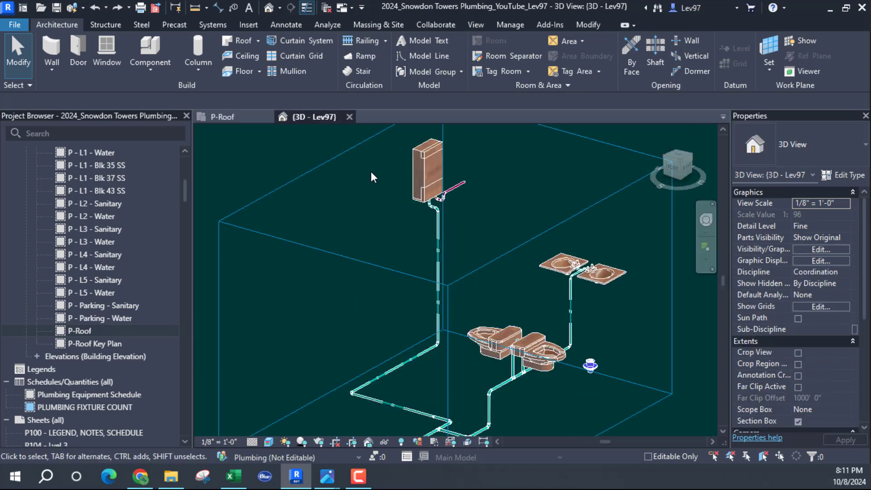
scroll(402, 354, "down", 5)
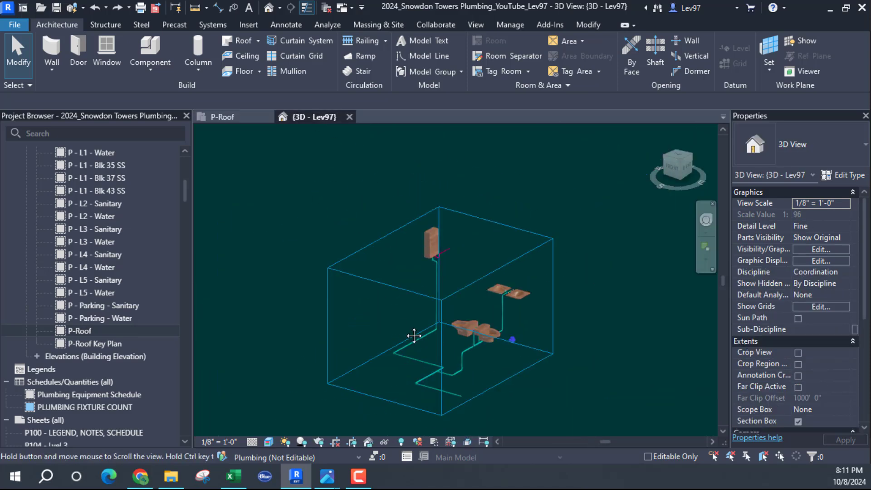
Move the building section line on the P-Roof plan toward the fixtures beside the cold-water pipe.
left_click(241, 116)
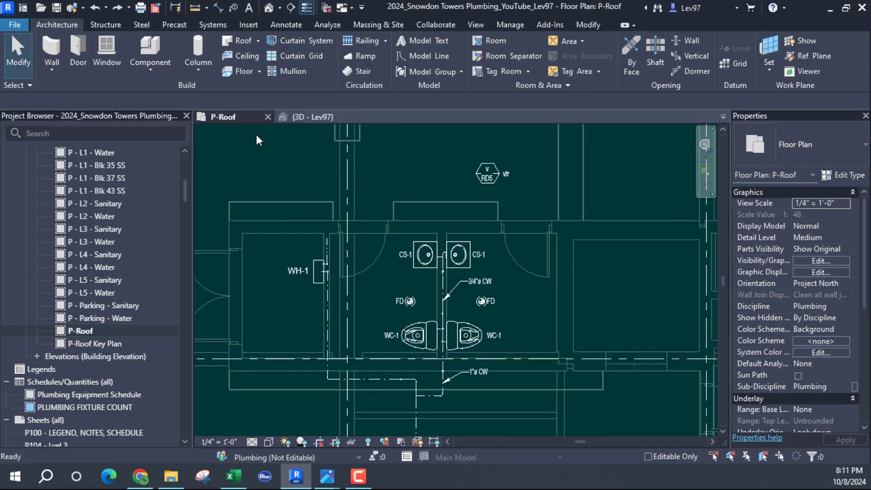
scroll(422, 245, "down", 4)
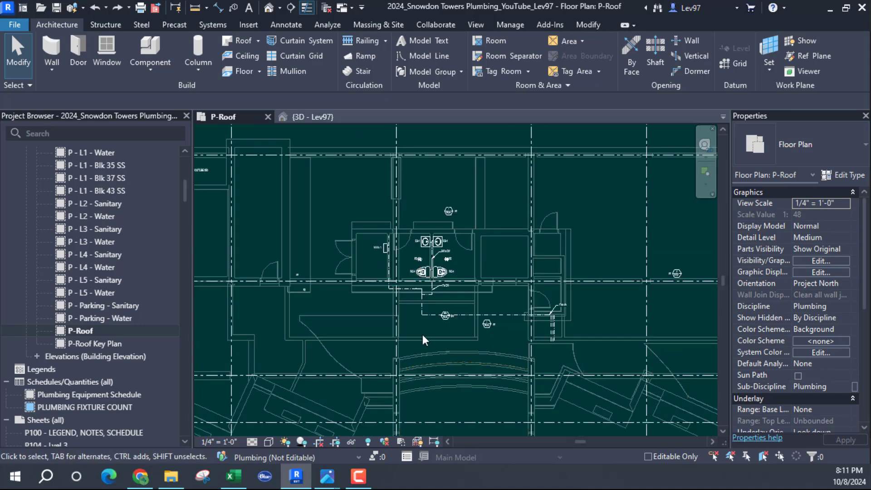
scroll(425, 344, "up", 1)
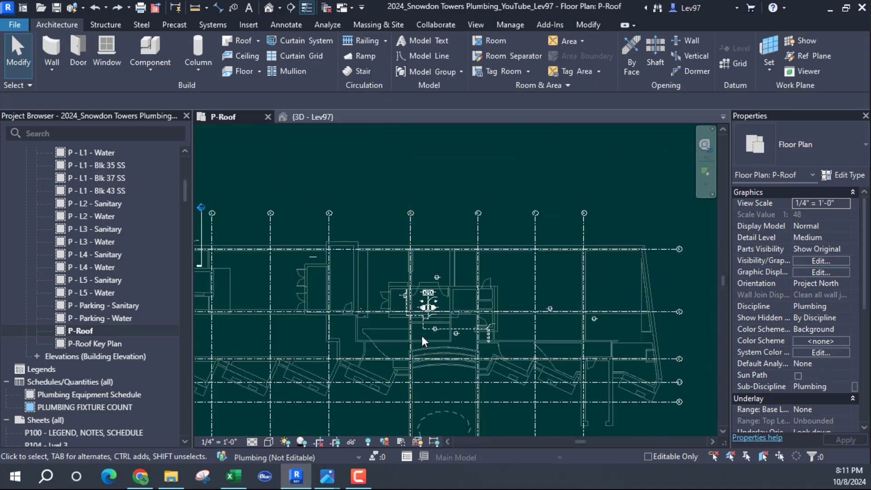
scroll(401, 331, "up", 1)
middle_click_drag(393, 343, 563, 330)
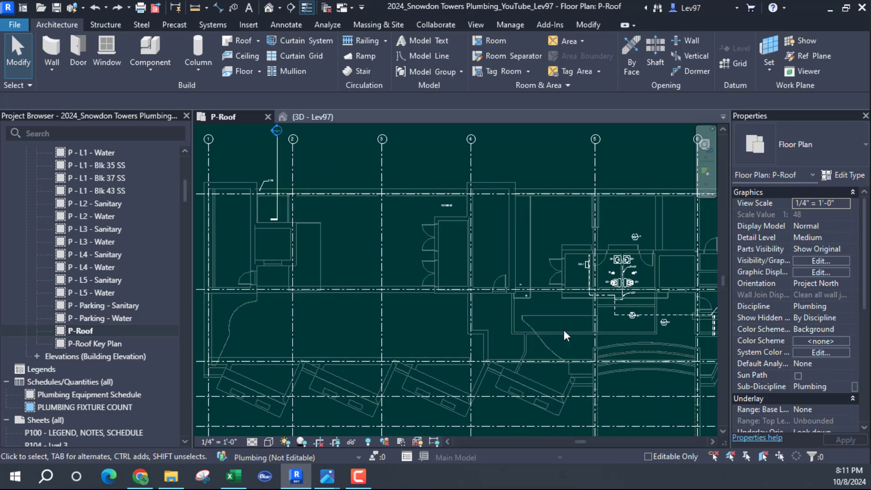
left_click_drag(280, 156, 626, 243)
scroll(630, 272, "up", 5)
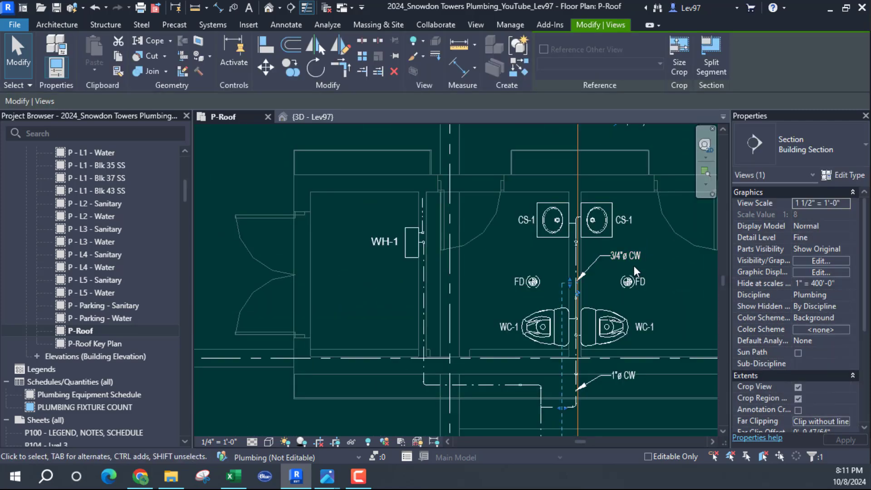
key("Escape")
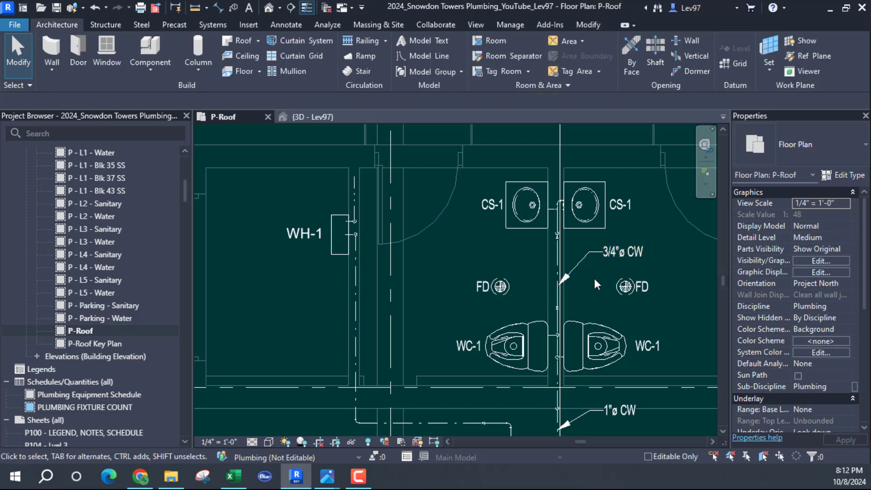
middle_click_drag(527, 145, 537, 204)
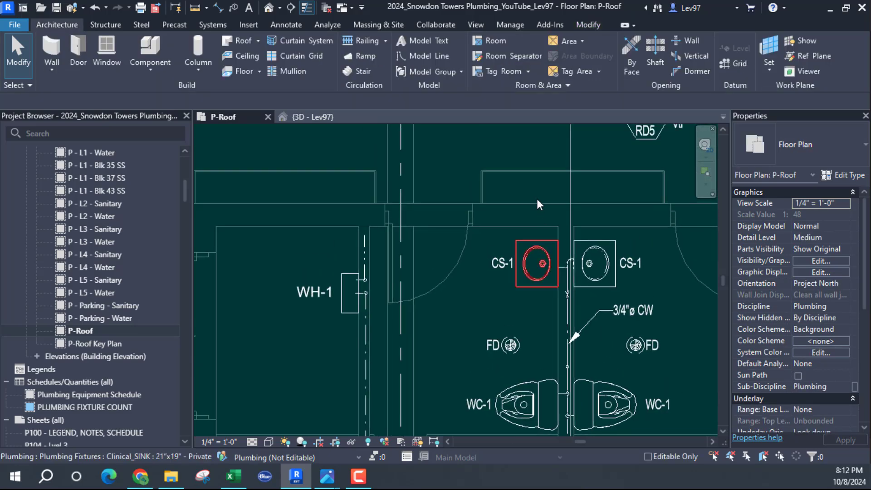
left_click(570, 188)
mouse_move(571, 203)
left_mouse_down()
mouse_move(569, 178)
mouse_move(568, 205)
left_mouse_up()
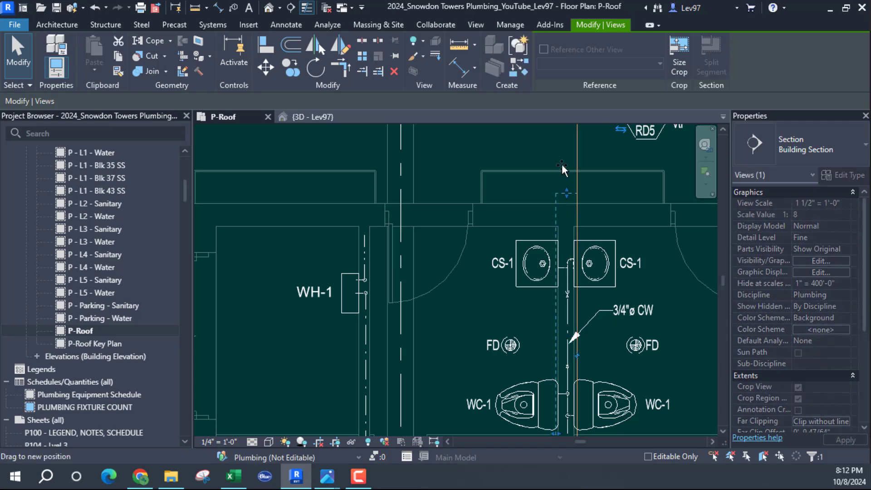
Align the section along the 1"ø CW pipe past WC-1 and shorten its end to SS RD5.
middle_click_drag(535, 341, 495, 155)
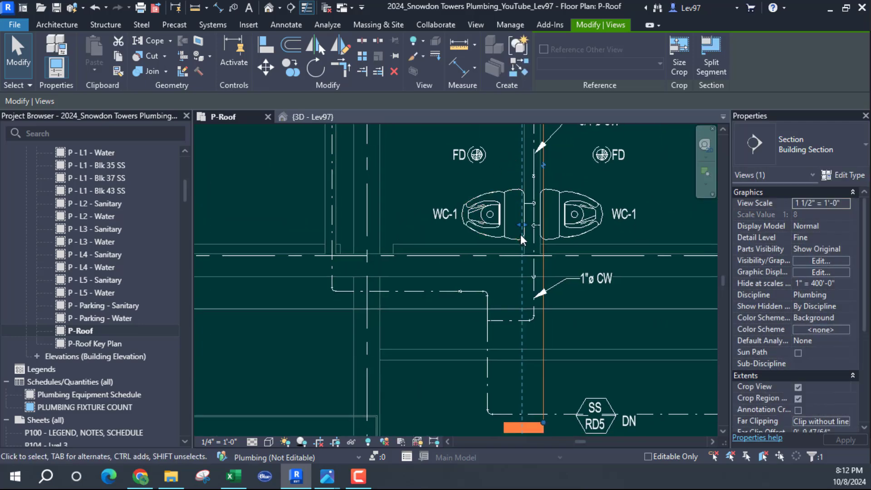
left_click_drag(522, 224, 529, 226)
scroll(567, 343, "up", 2)
left_click_drag(526, 299, 521, 296)
middle_click_drag(501, 240, 458, 401)
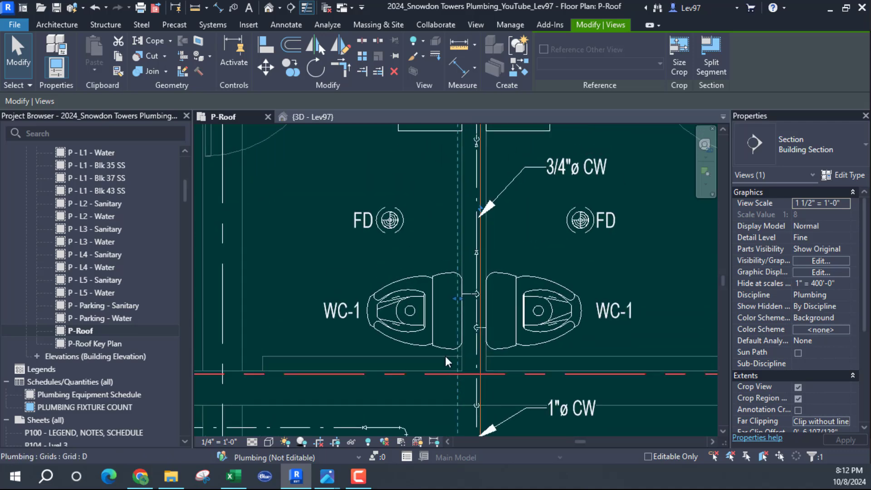
left_click_drag(459, 304, 469, 311)
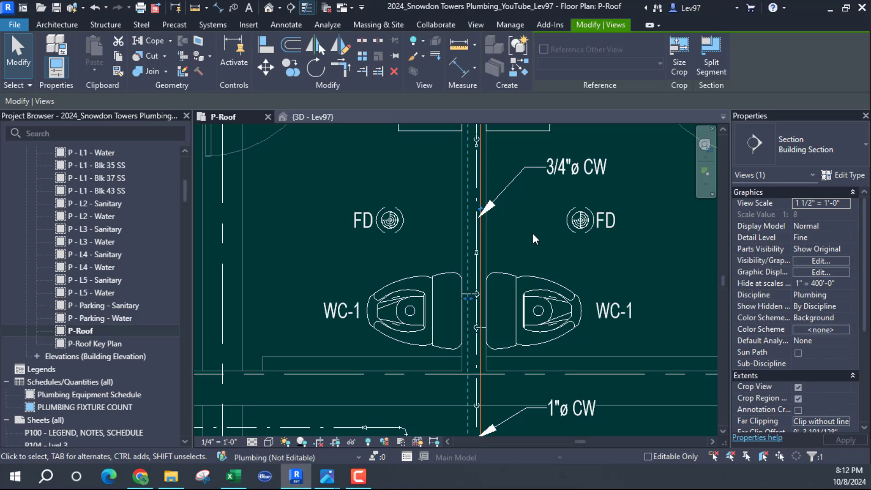
scroll(528, 247, "down", 2)
scroll(494, 238, "up", 1)
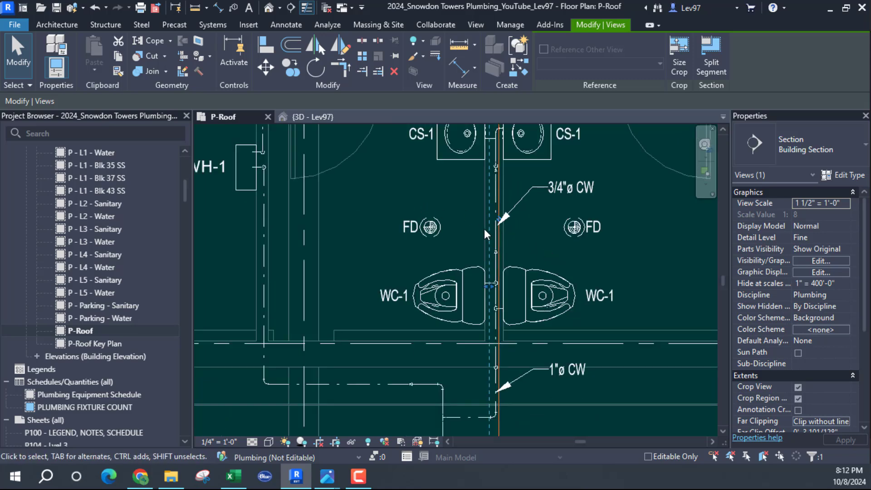
middle_click_drag(459, 348, 488, 233)
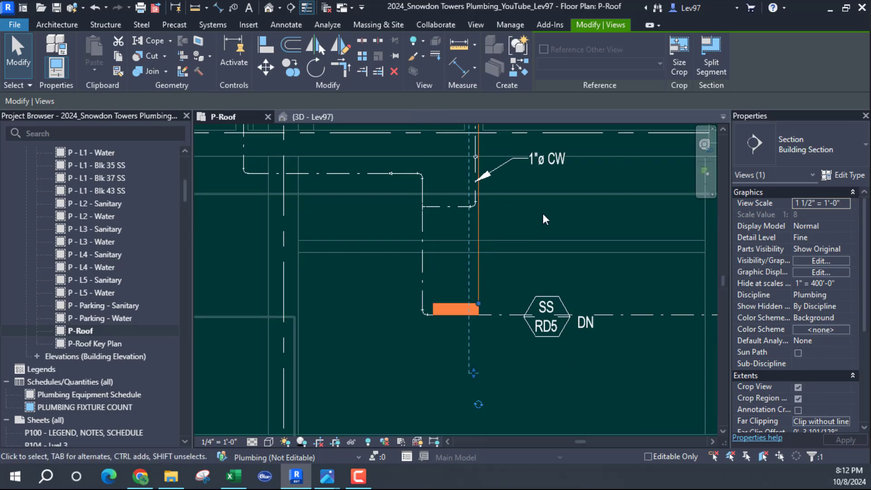
left_click_drag(477, 375, 476, 305)
Open Section 5 as its own view with Go to View and pan across it.
right_click(353, 320)
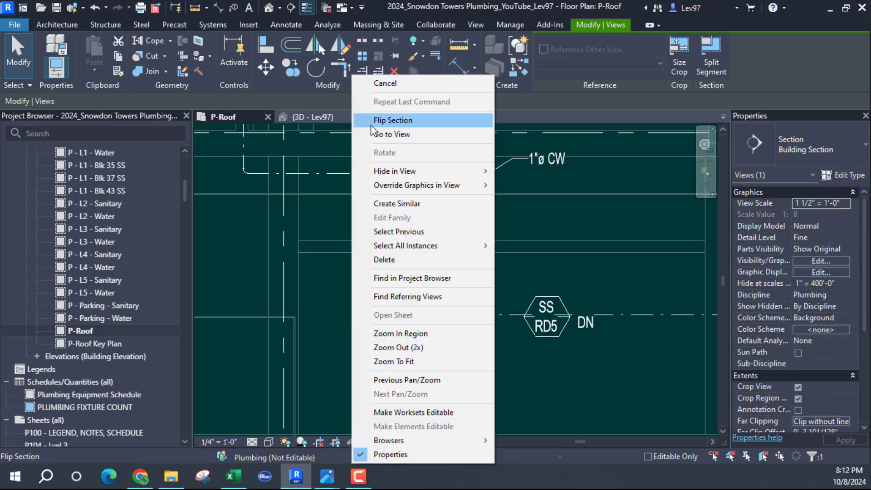
left_click(382, 134)
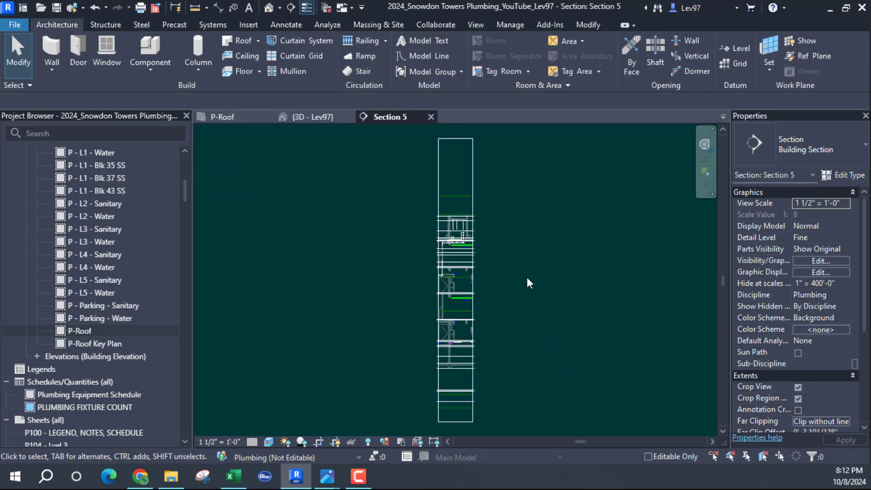
scroll(534, 286, "down", 2)
middle_click_drag(556, 302, 468, 279)
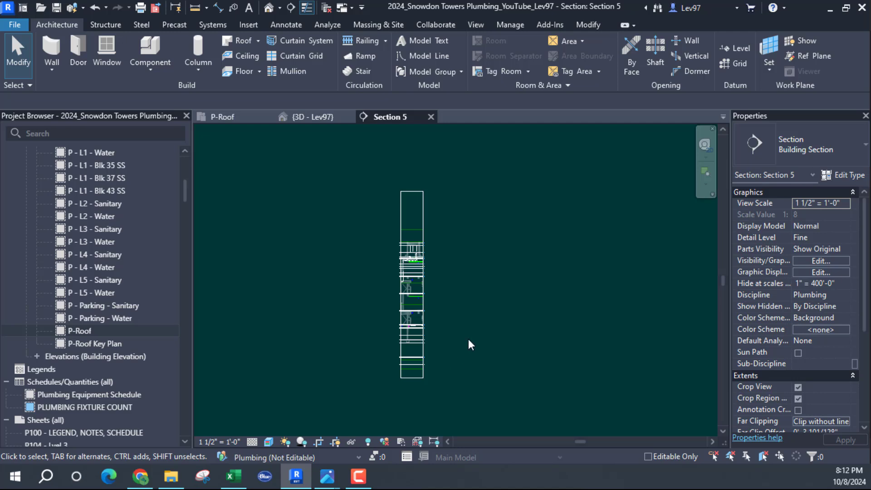
Return to the P-Roof plan zoomed around the CS-1, FD and WC-1 fixtures.
left_click(222, 116)
middle_click_drag(378, 218, 324, 397)
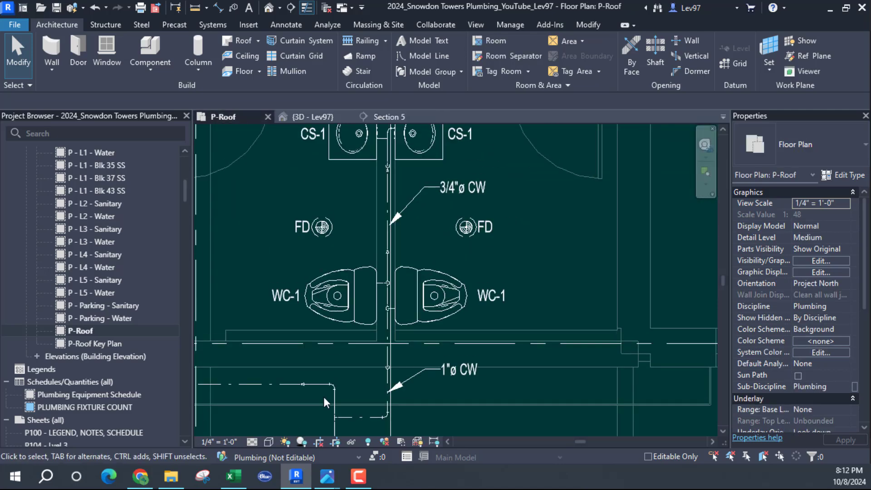
scroll(350, 361, "up", 2)
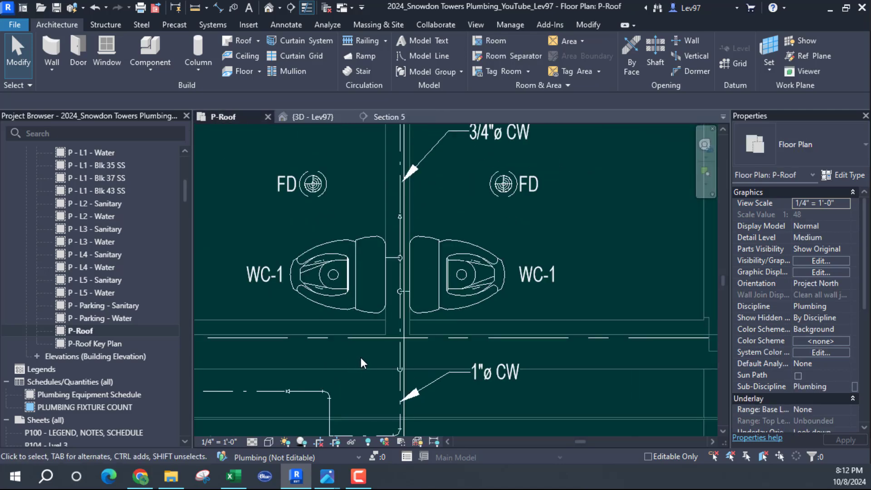
left_click(396, 358)
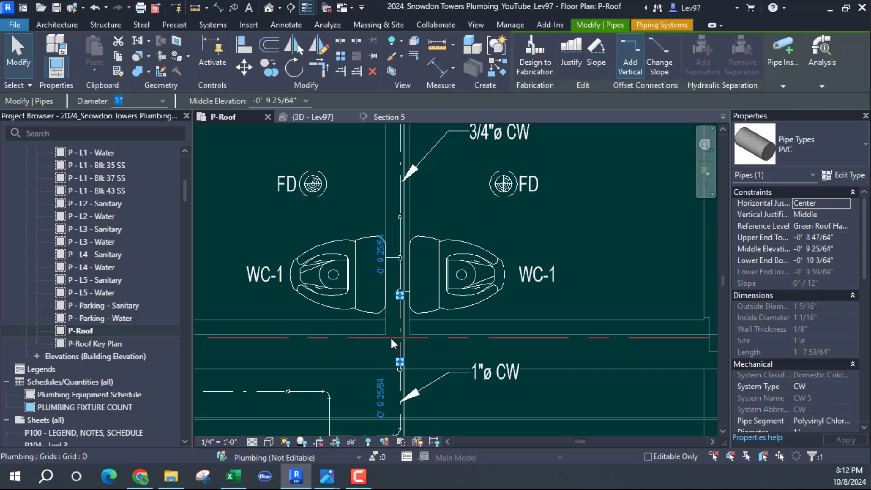
left_click(387, 117)
scroll(412, 270, "up", 5)
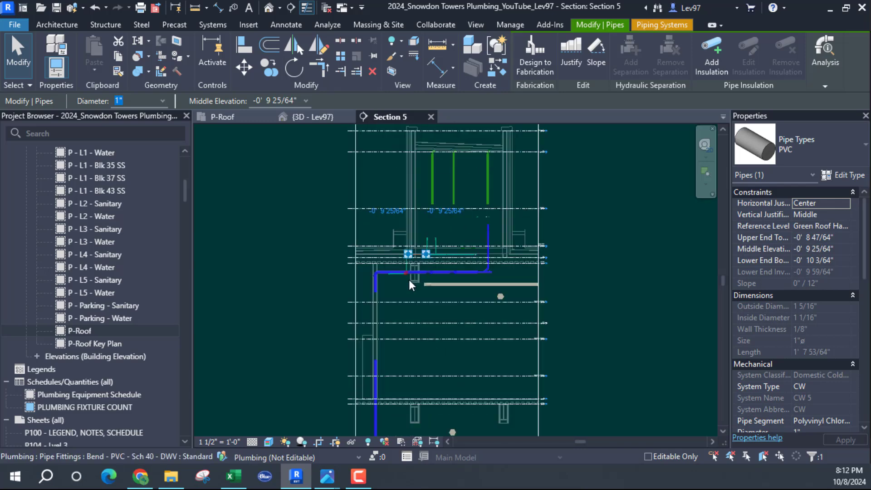
scroll(410, 277, "up", 4)
scroll(422, 225, "down", 5)
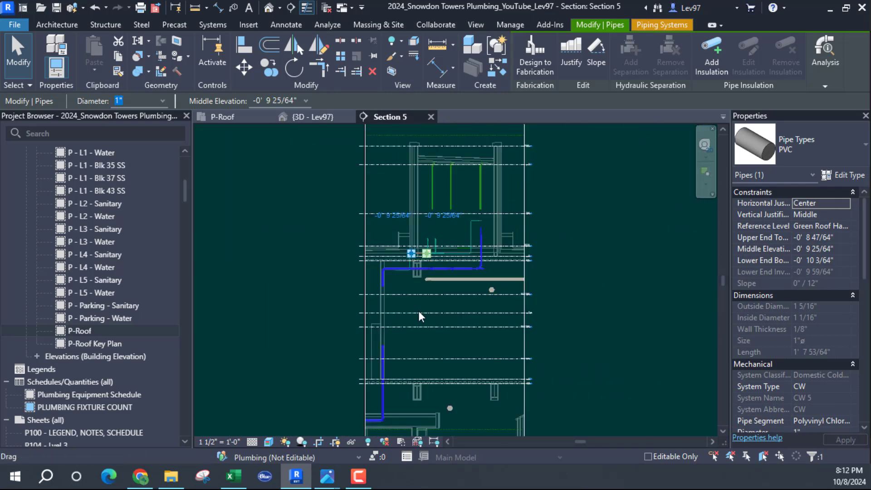
scroll(418, 311, "down", 4)
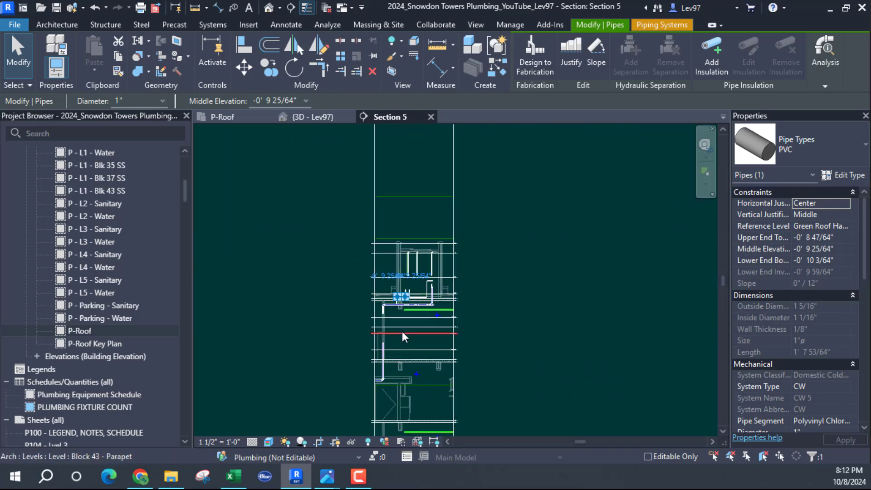
scroll(402, 332, "up", 6)
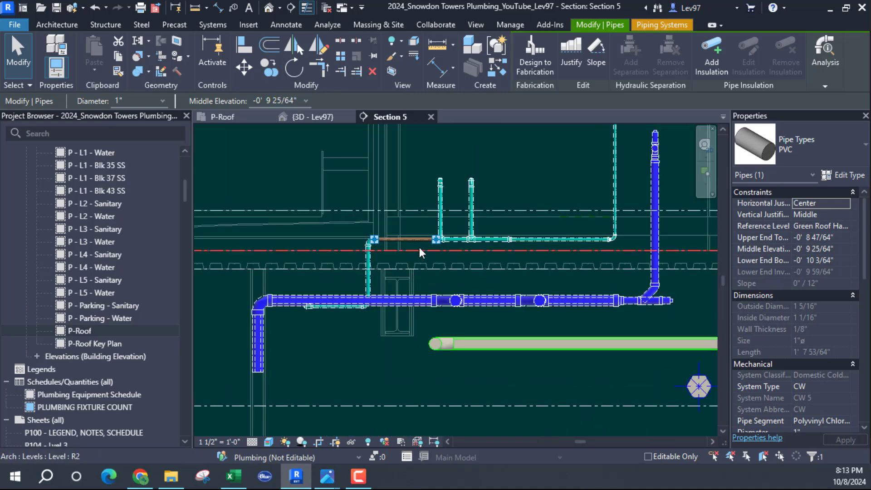
scroll(408, 252, "up", 2)
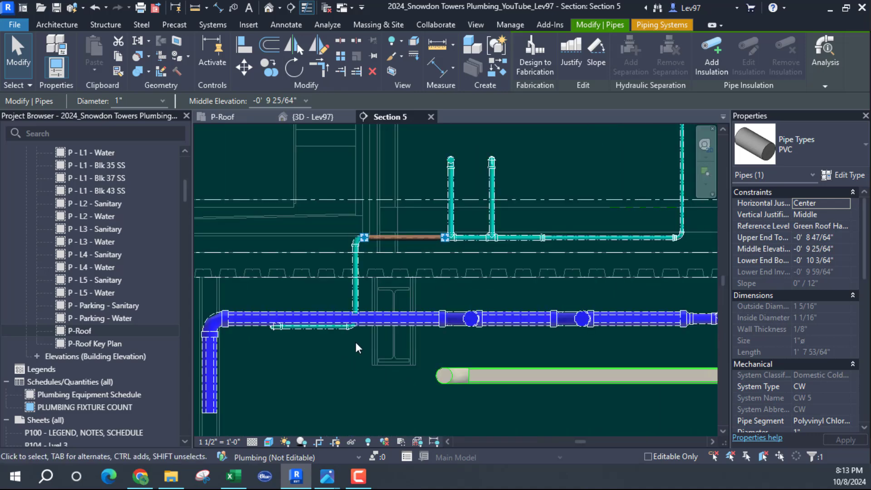
left_click(354, 358)
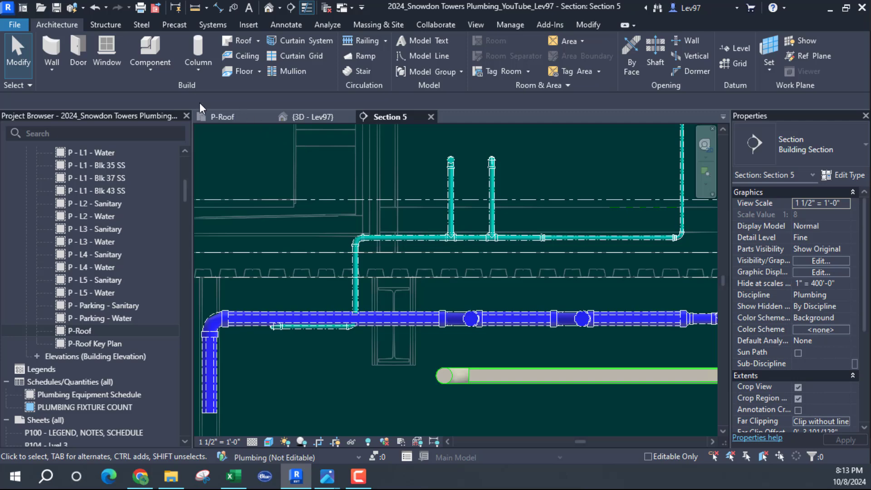
left_click(233, 116)
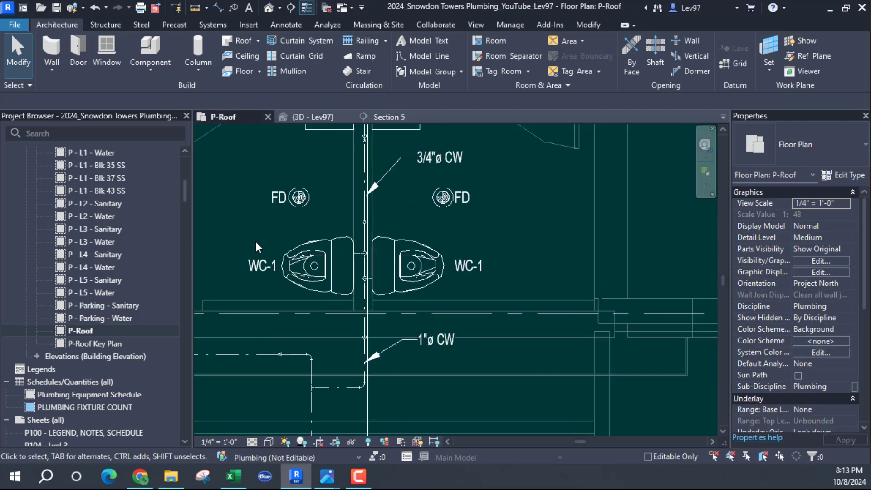
Move the Section 5 line right so it sits just east of the right-hand FD drain.
scroll(254, 241, "down", 1)
left_click(352, 388)
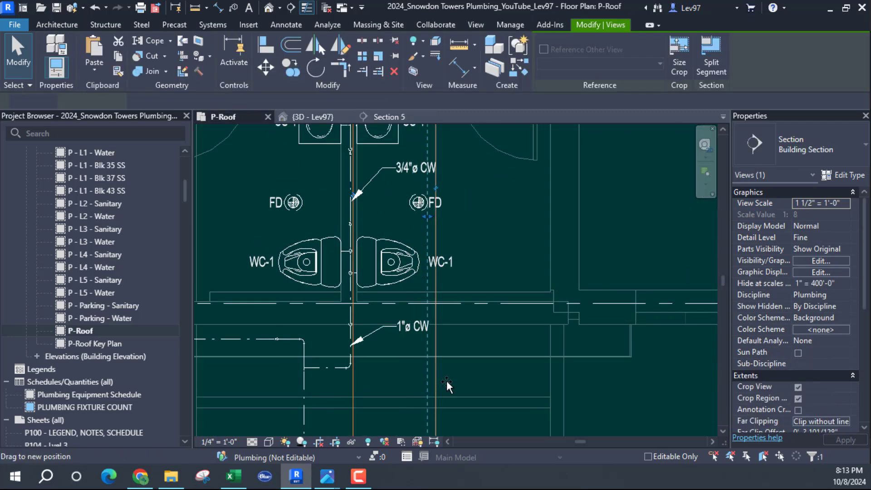
left_click_drag(446, 380, 503, 345)
middle_click_drag(520, 222, 563, 346)
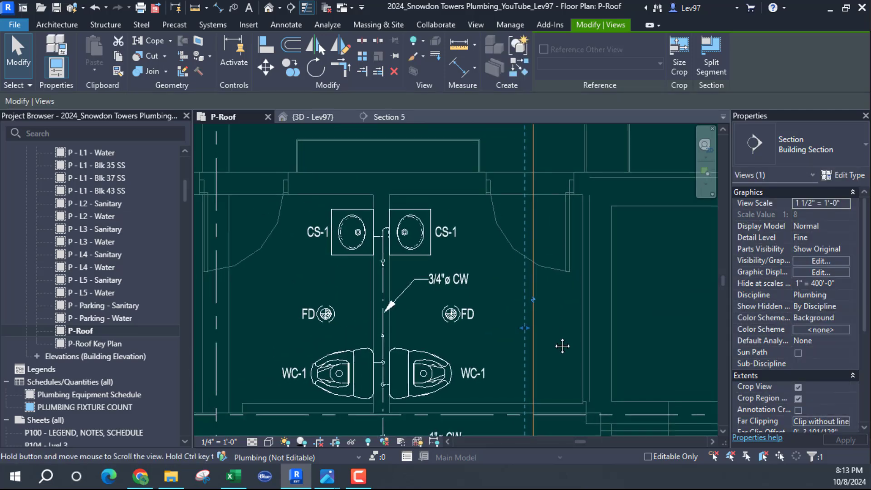
left_click_drag(521, 330, 520, 334)
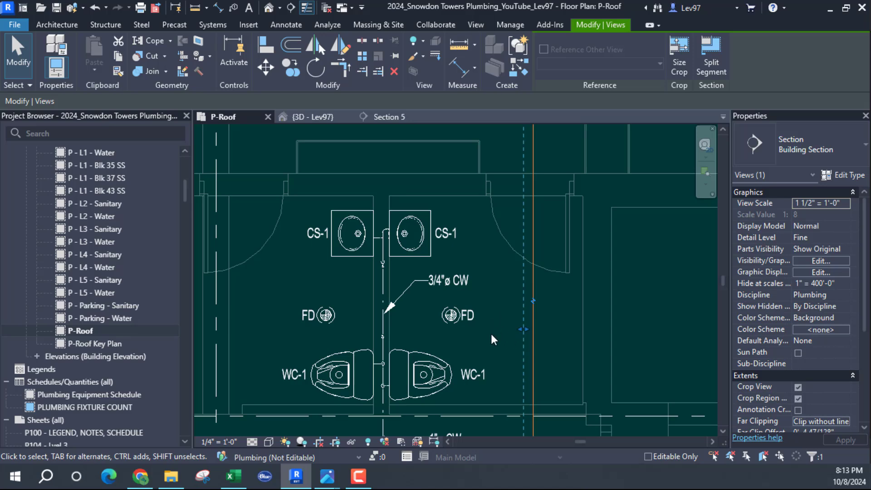
Pan and zoom the P-Roof plan to frame WH-1 beside the paired CS-1 sinks.
middle_click_drag(485, 336, 536, 339)
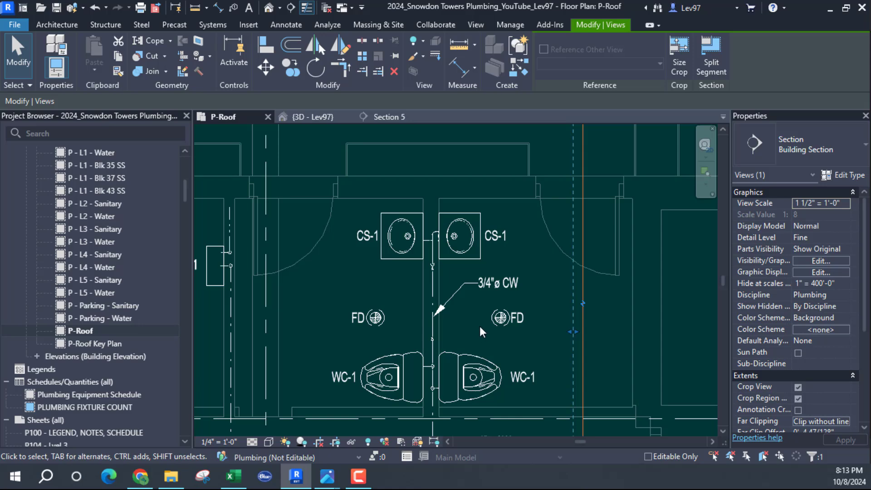
scroll(476, 324, "up", 2)
scroll(470, 336, "down", 3)
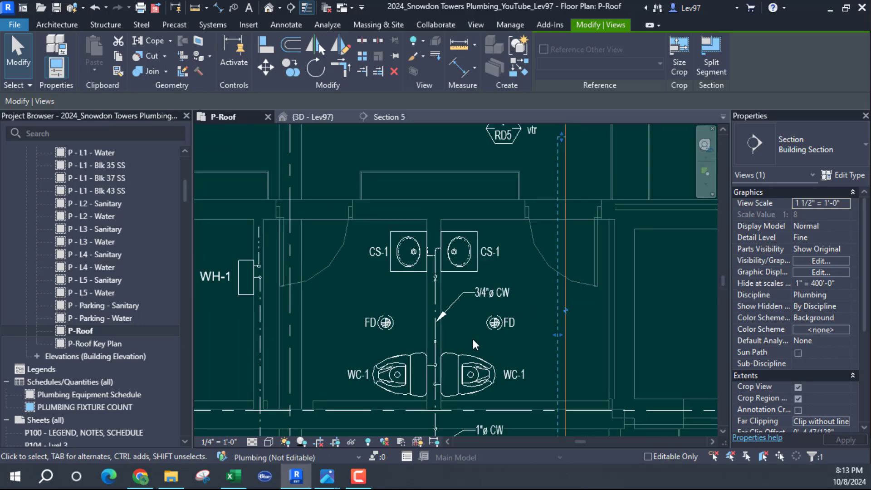
scroll(473, 340, "down", 2)
scroll(374, 305, "up", 2)
middle_click_drag(417, 318, 490, 339)
scroll(453, 319, "up", 1)
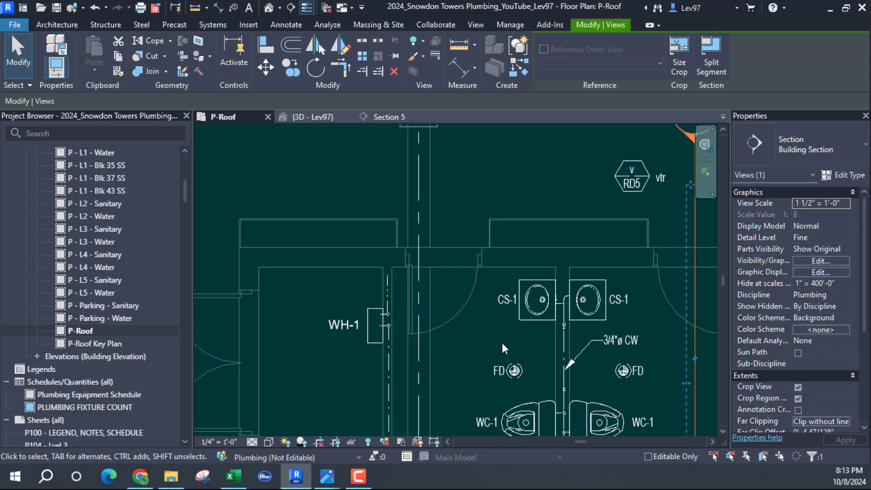
scroll(502, 342, "up", 1)
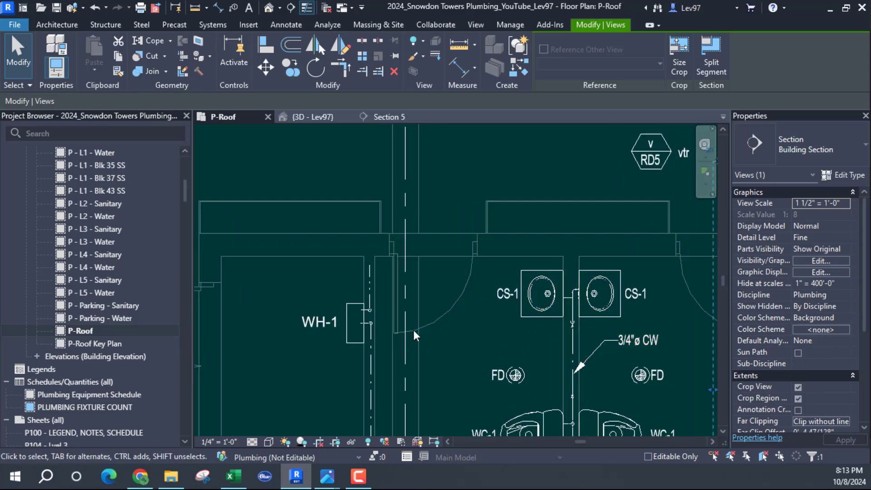
middle_click_drag(414, 335, 493, 341)
scroll(458, 302, "up", 2)
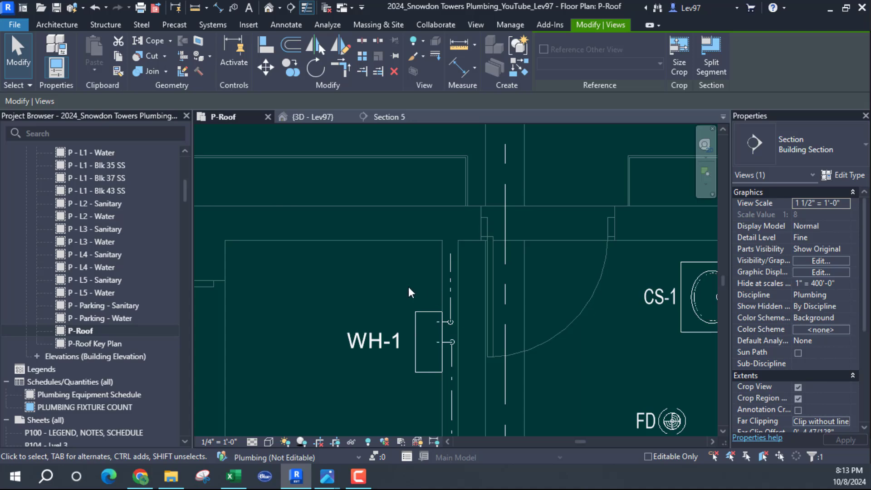
middle_click_drag(409, 291, 311, 259)
scroll(335, 281, "down", 2)
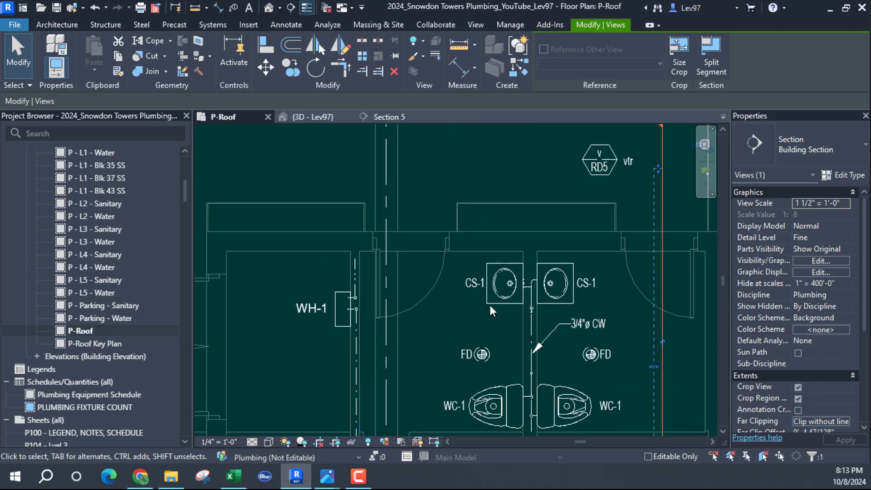
scroll(349, 266, "up", 2)
scroll(348, 298, "up", 1)
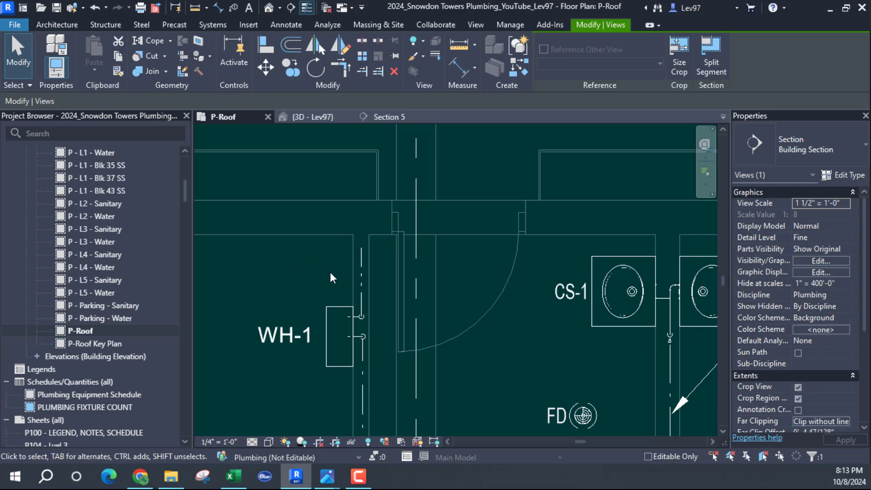
Start a new pipe from the riser above WH-1, placing the first elbow at 8' 0" middle elevation.
left_click(361, 281)
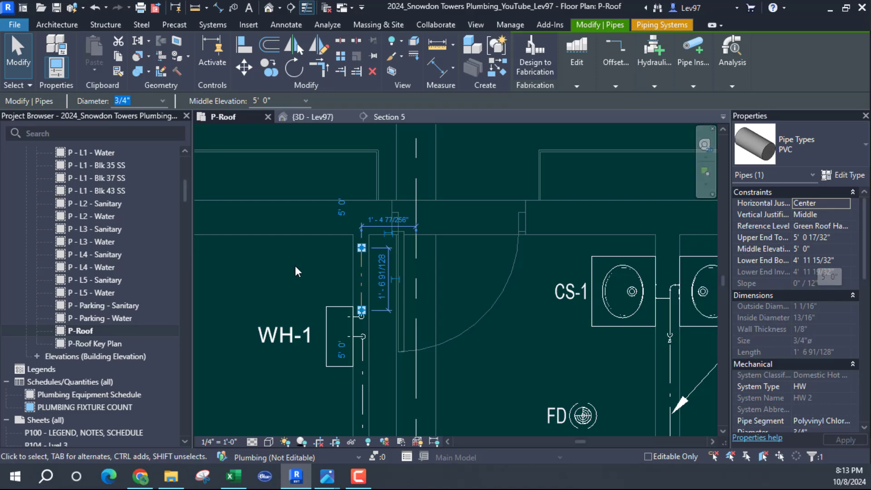
middle_click_drag(294, 265, 281, 294)
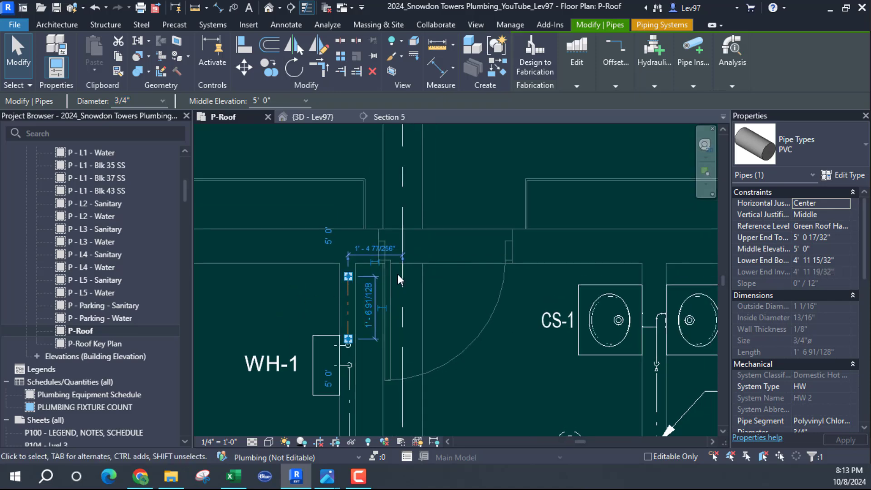
right_click(351, 276)
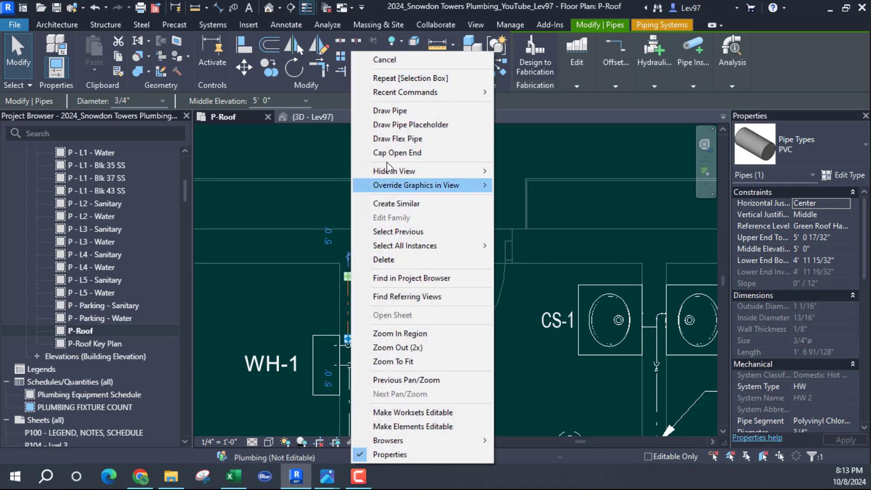
left_click(388, 116)
scroll(346, 282, "up", 2)
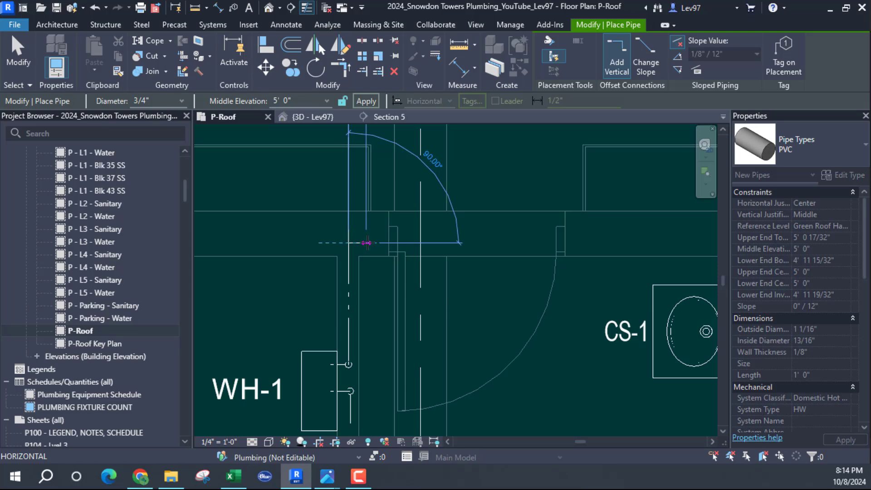
left_click(375, 243)
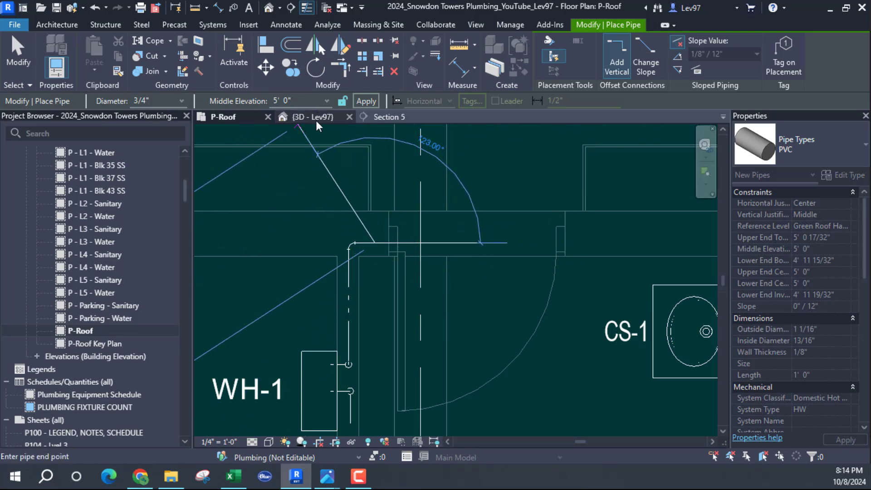
left_click(306, 100)
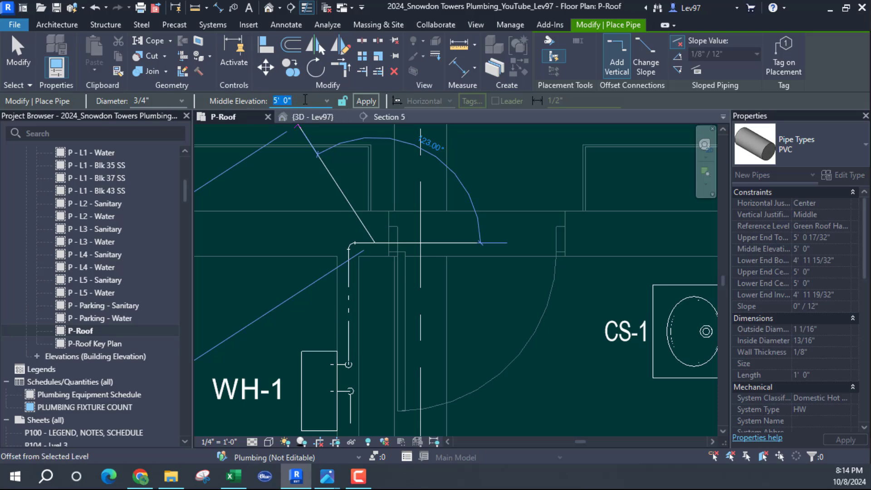
type("8")
key("Return")
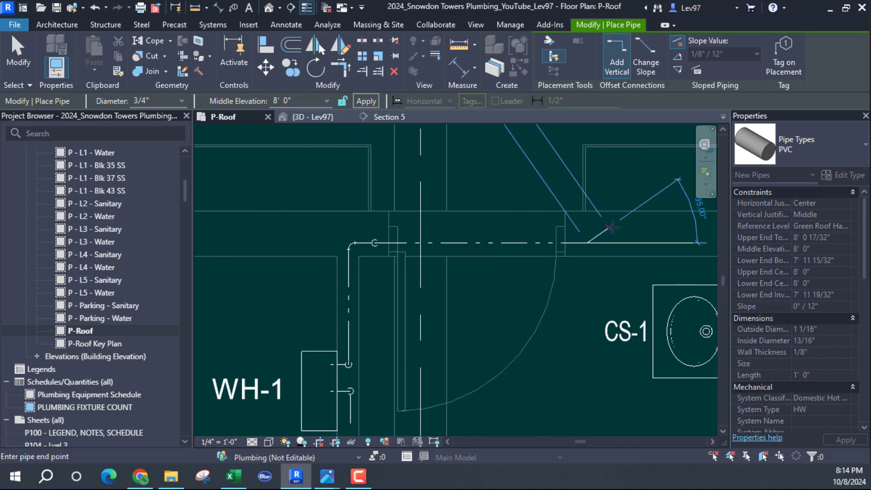
Run the 3/4" HW pipe at 5' 0" across to the CS-1 sinks and drop it between them.
middle_click_drag(565, 249, 326, 213)
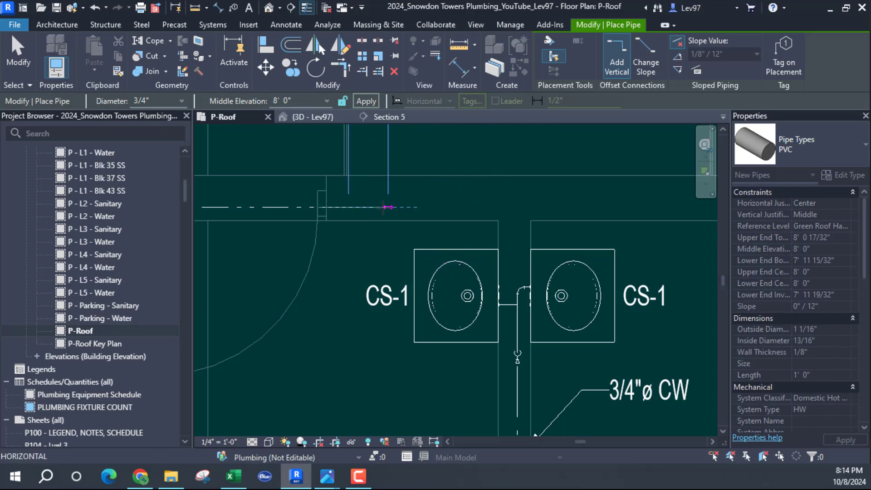
left_click(344, 207)
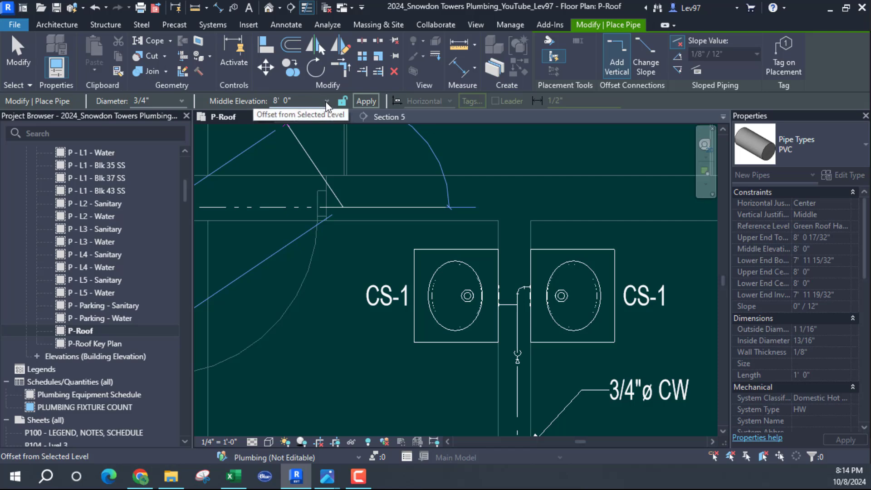
left_click(308, 100)
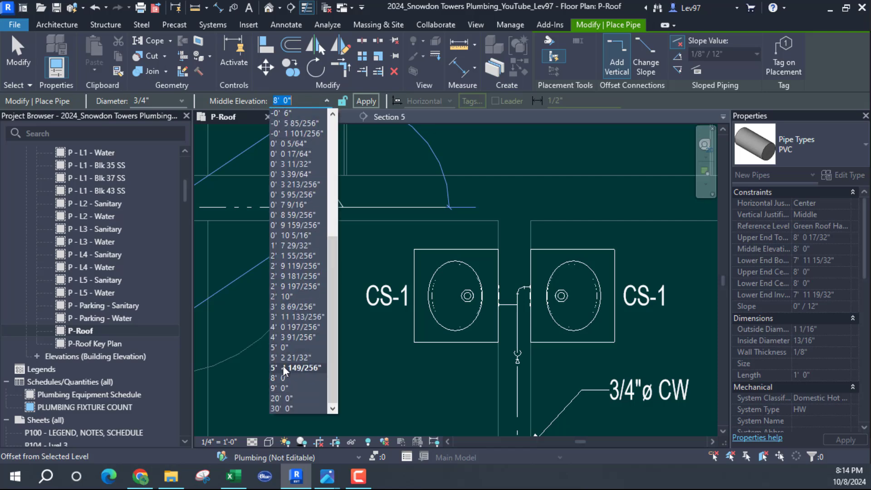
left_click(280, 346)
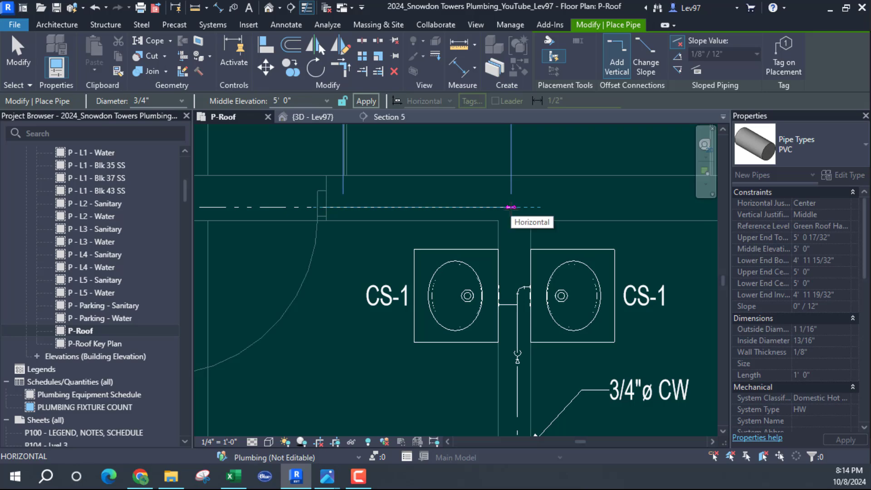
left_click(511, 207)
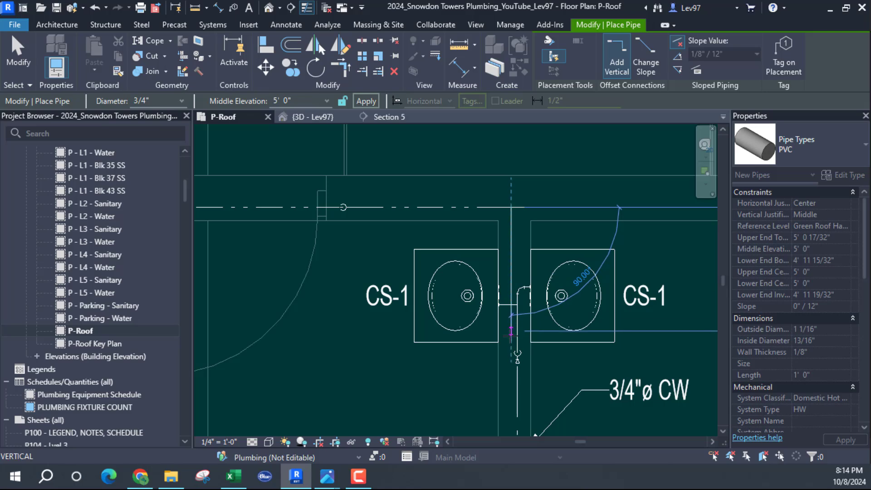
left_click(509, 370)
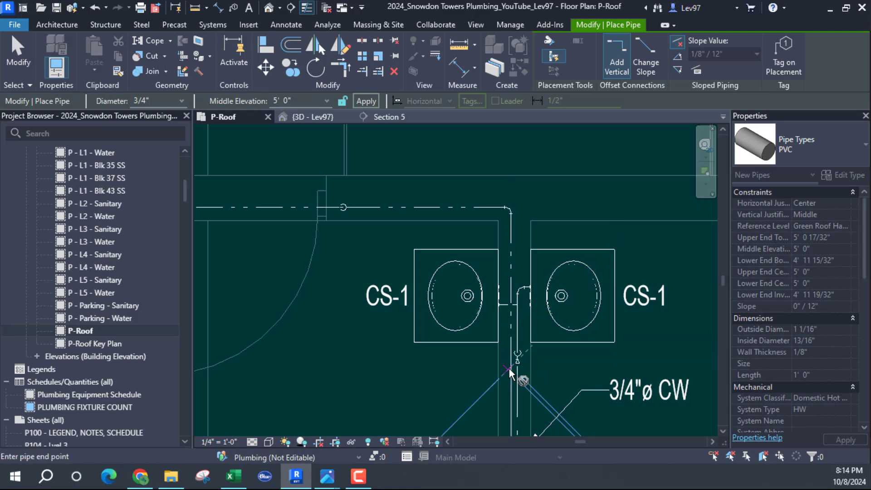
key("Escape")
key("Escape")
middle_click_drag(436, 369, 369, 396)
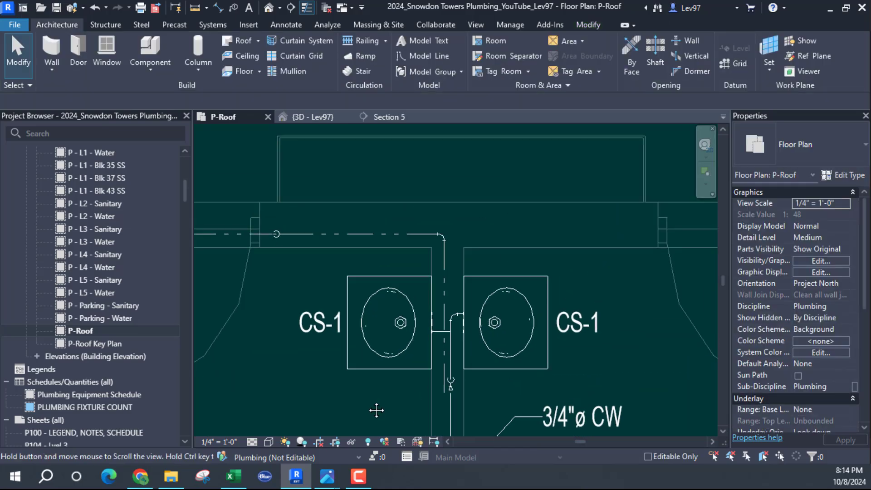
left_click(499, 295)
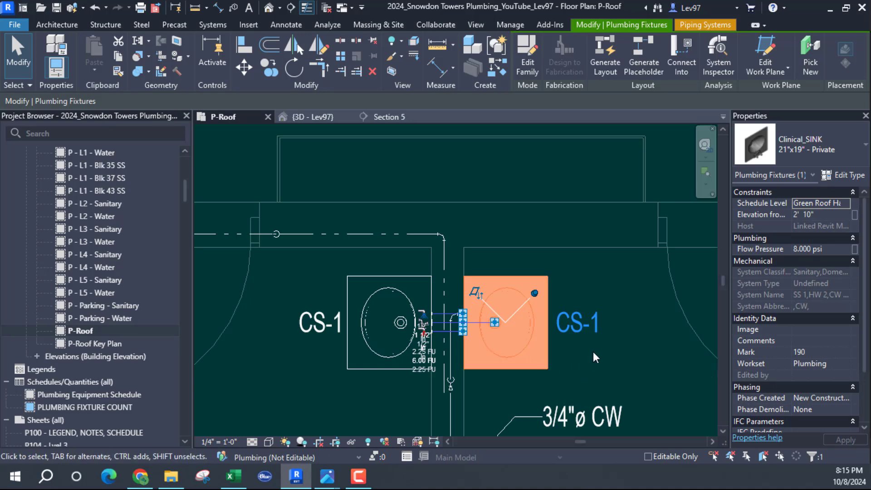
scroll(450, 325, "up", 3)
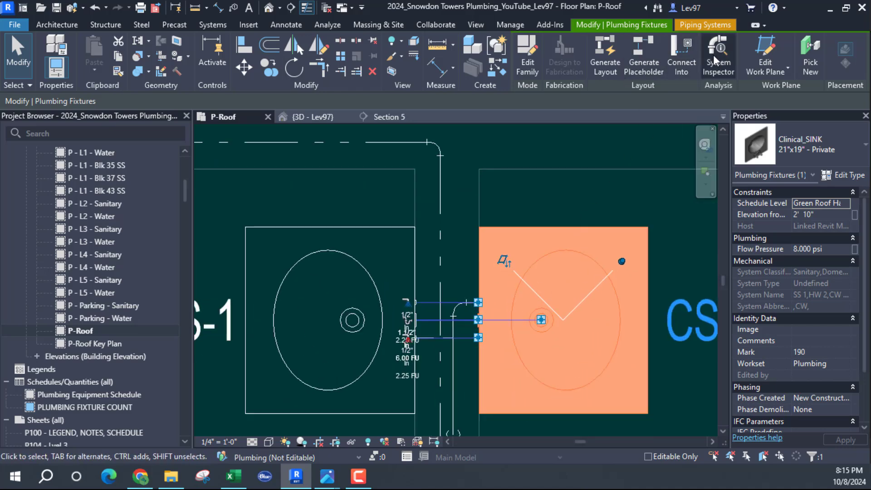
left_click(681, 63)
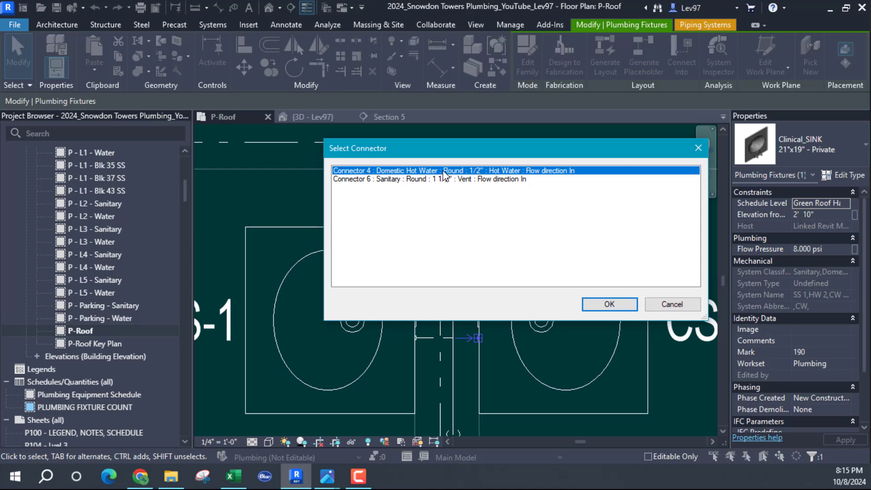
left_click(614, 304)
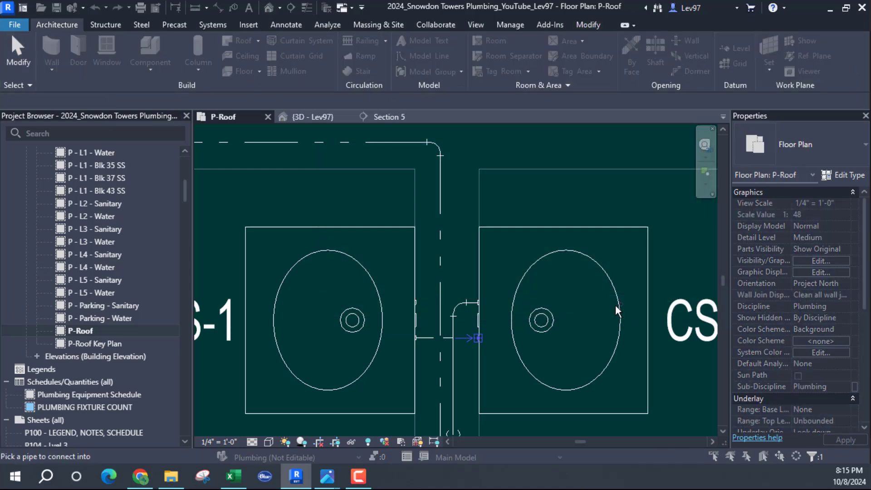
key("Escape")
scroll(548, 274, "down", 2)
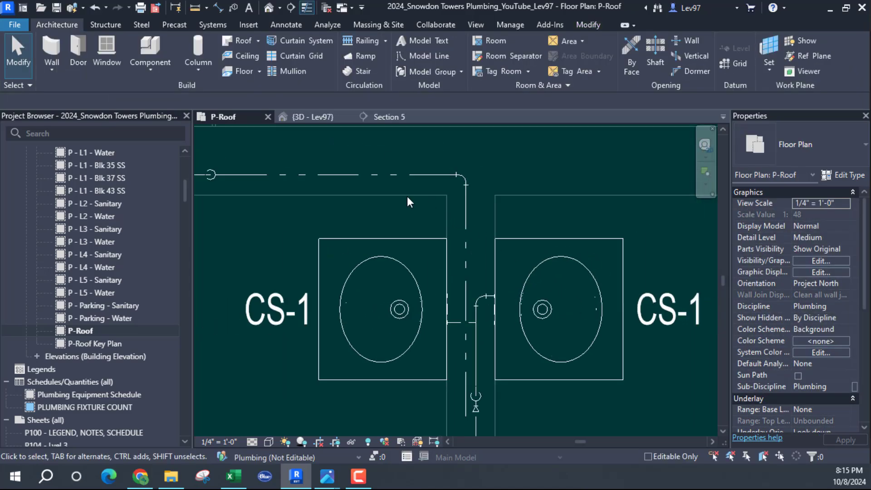
Trace the top 3/4" HW pipe from the CS-1 sinks back to WH-1, then bring up the Modify tools.
left_click(370, 175)
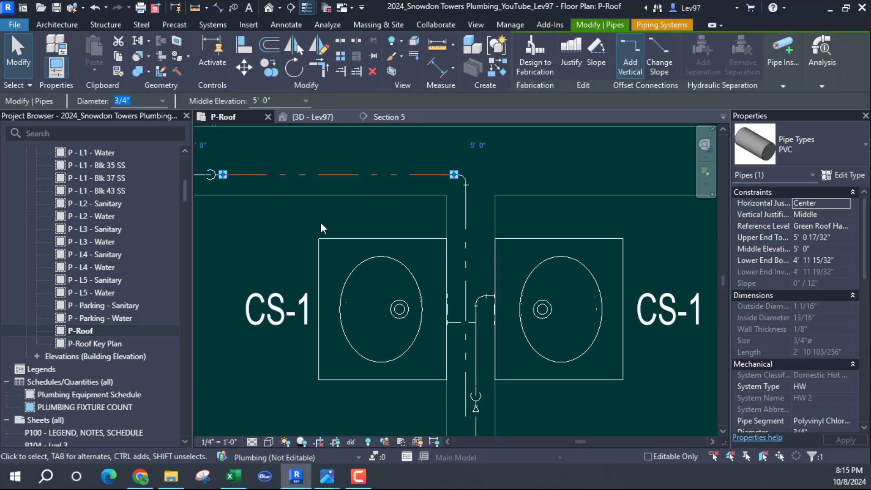
scroll(327, 231, "up", 1)
scroll(335, 243, "down", 2)
middle_click_drag(334, 244, 675, 259)
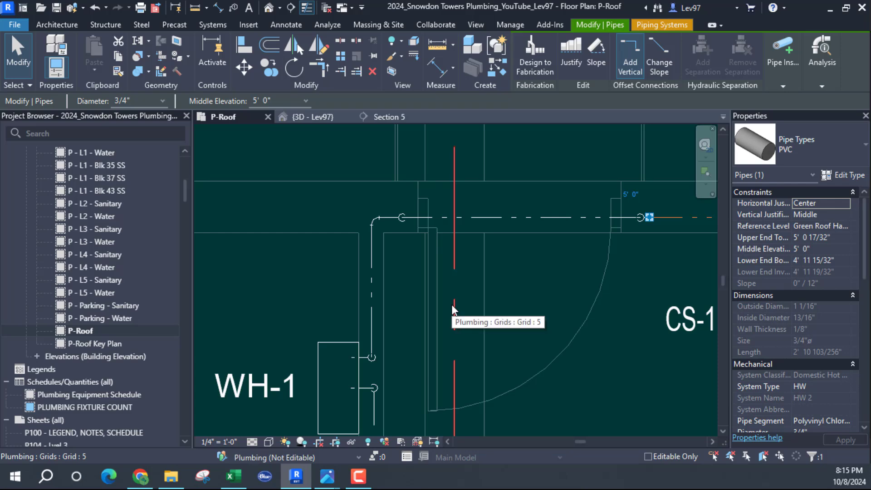
middle_click_drag(344, 270, 239, 250)
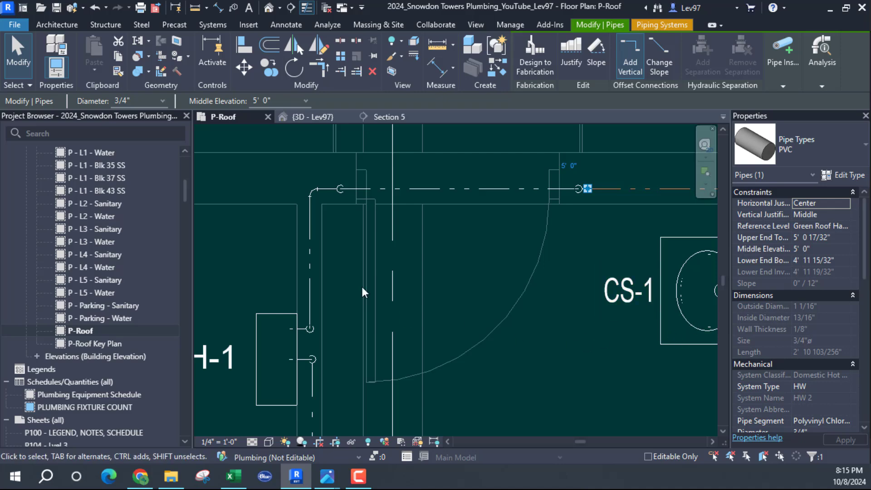
middle_click_drag(257, 239, 181, 247)
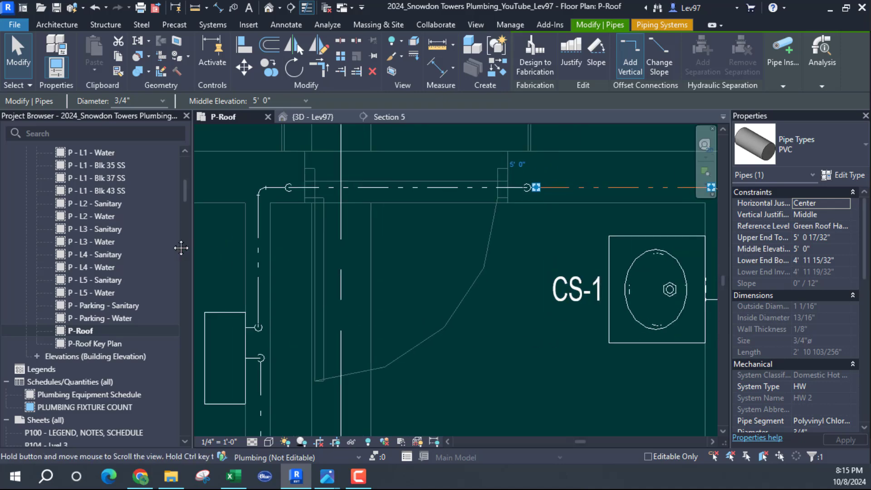
middle_click_drag(448, 252, 412, 275)
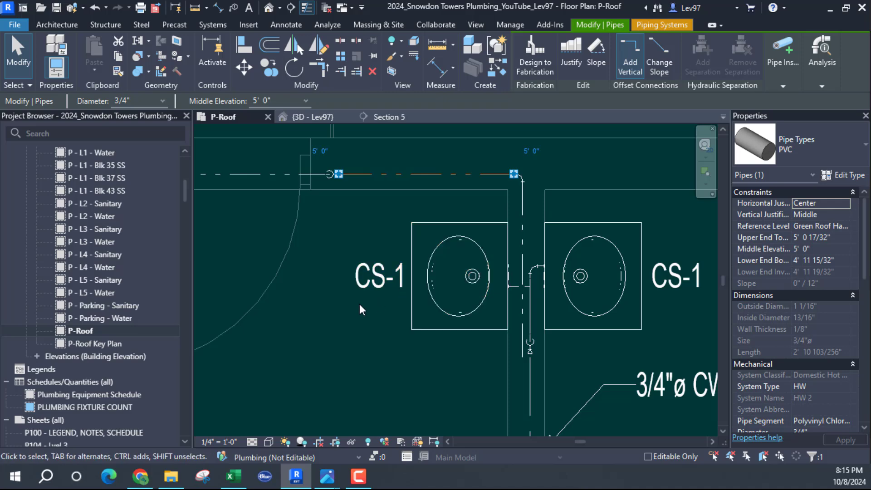
middle_click_drag(359, 304, 607, 292)
key("Escape")
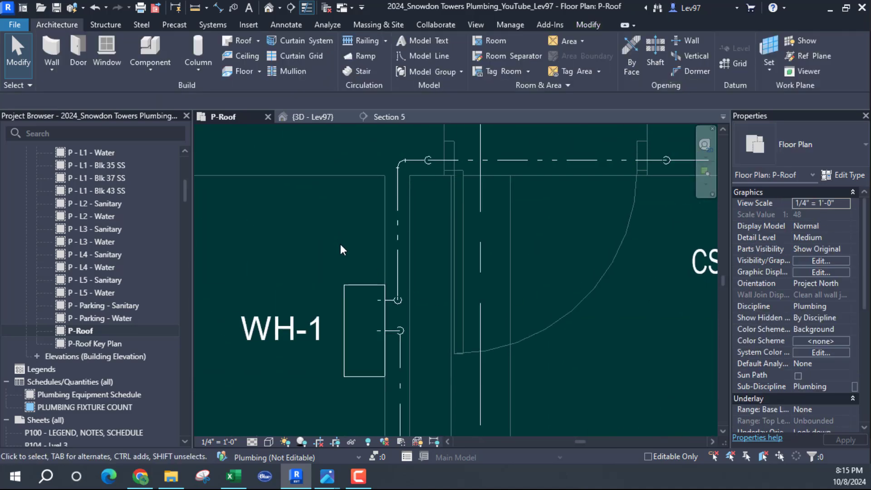
middle_click_drag(354, 266, 325, 293)
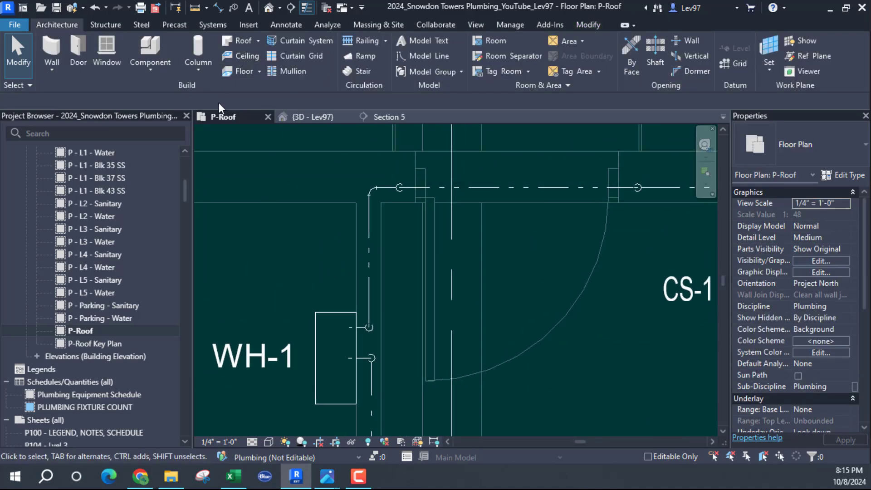
left_click(589, 25)
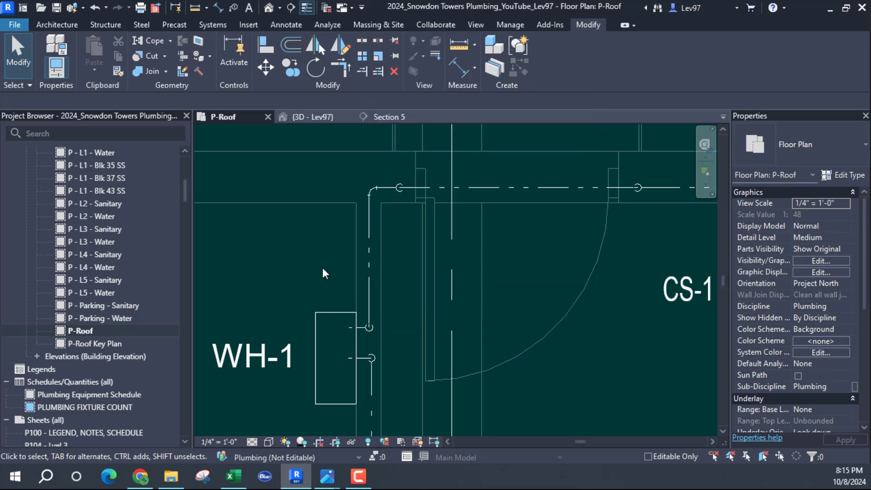
middle_click_drag(307, 265, 354, 267)
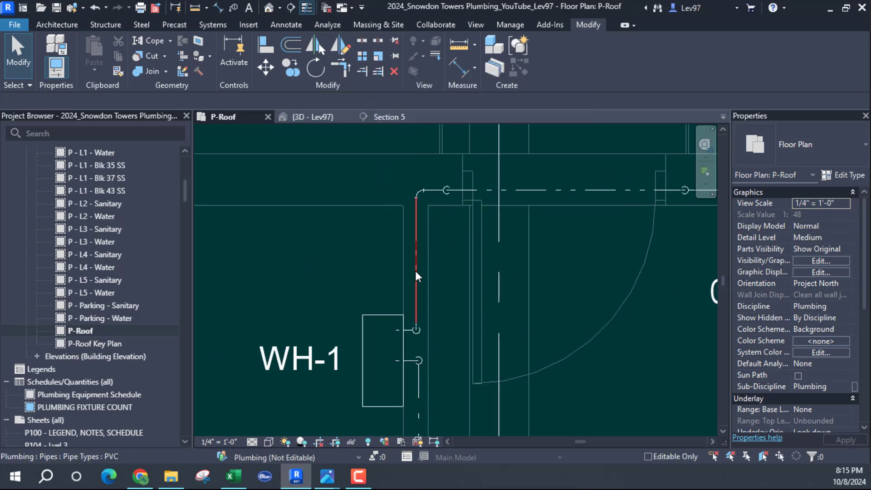
left_click(361, 42)
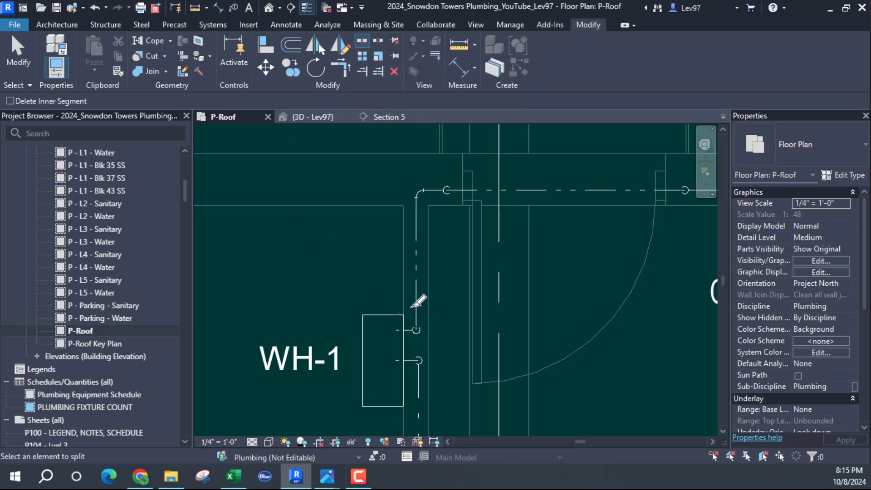
left_click(417, 274)
key("Escape")
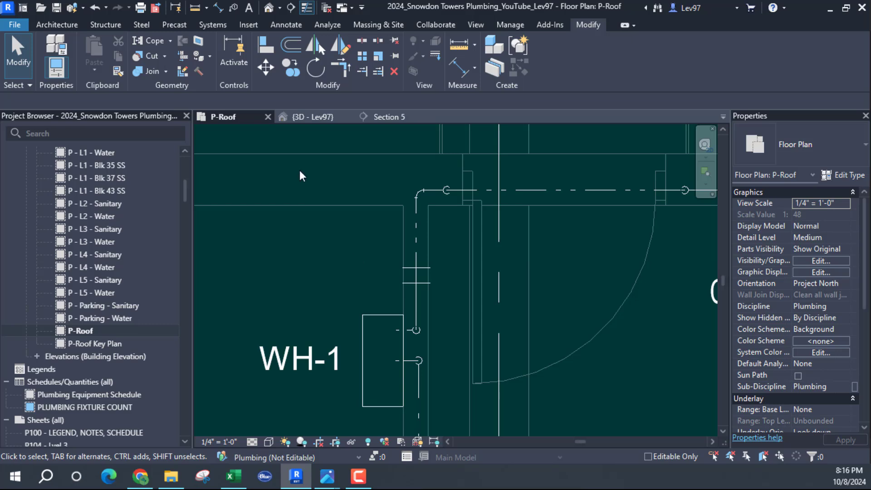
left_click(96, 8)
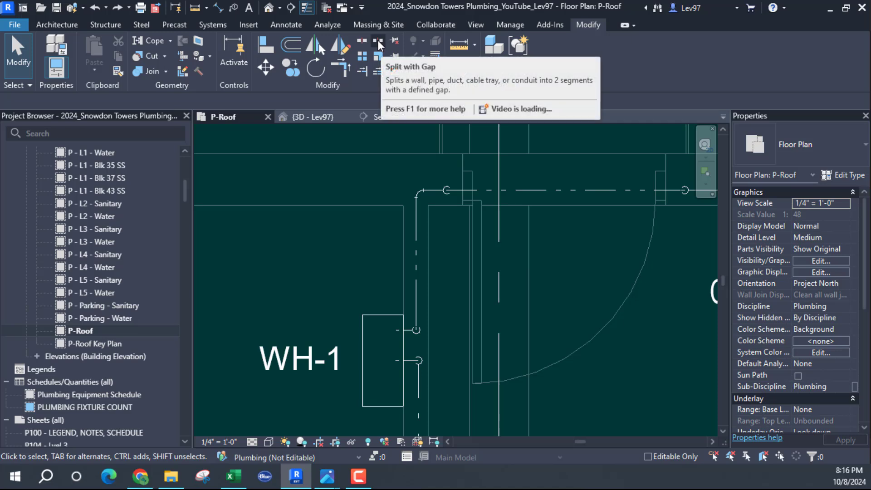
left_click(361, 41)
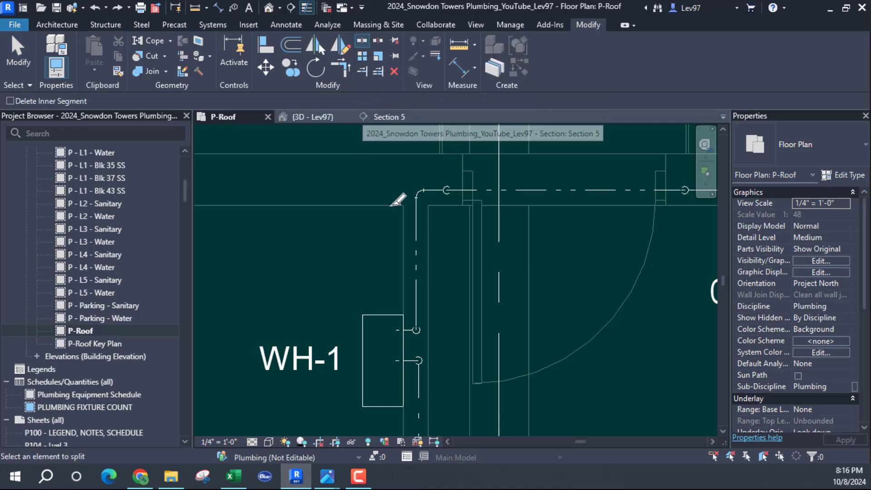
left_click(416, 265)
key("Escape")
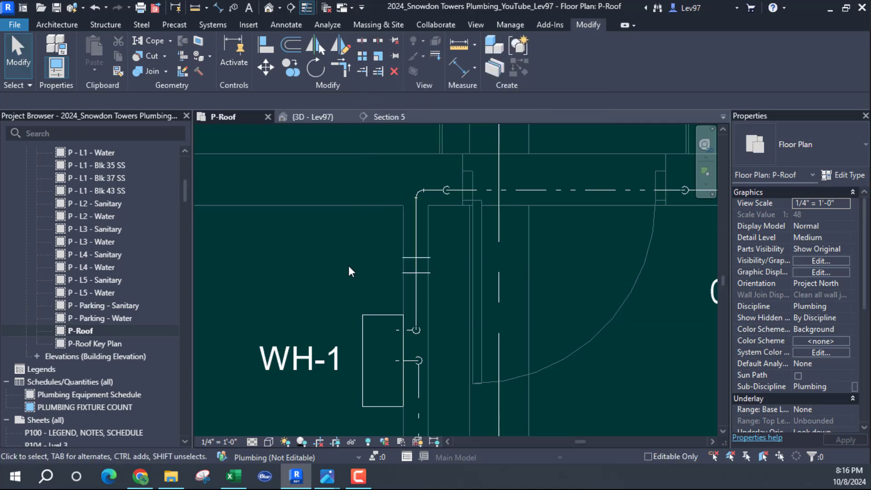
left_click(411, 267)
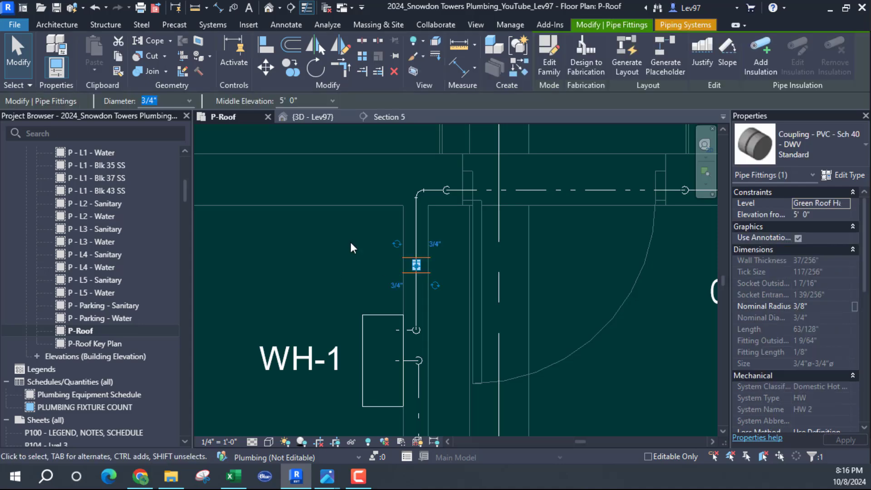
key("Escape")
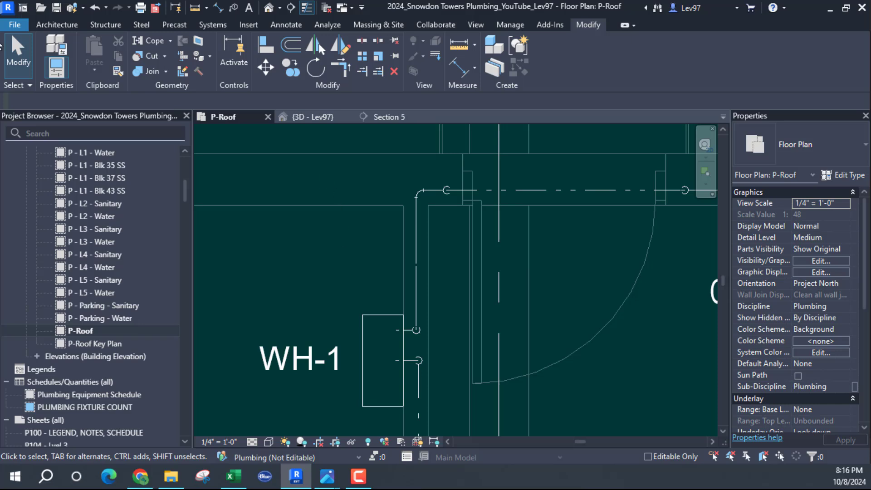
left_click(95, 7)
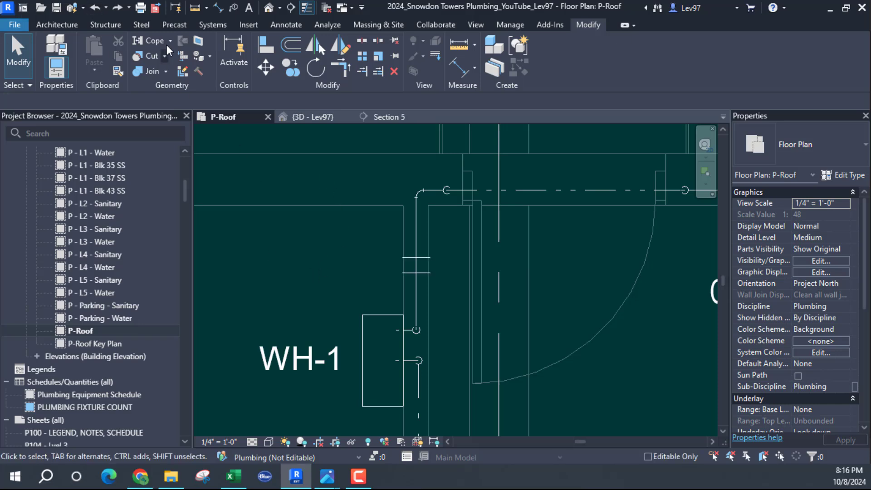
left_click(95, 7)
left_click(377, 40)
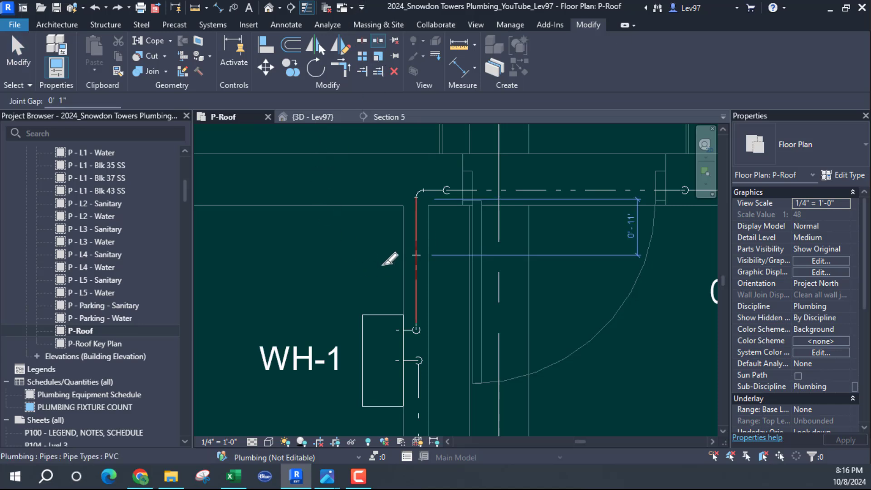
key("Escape")
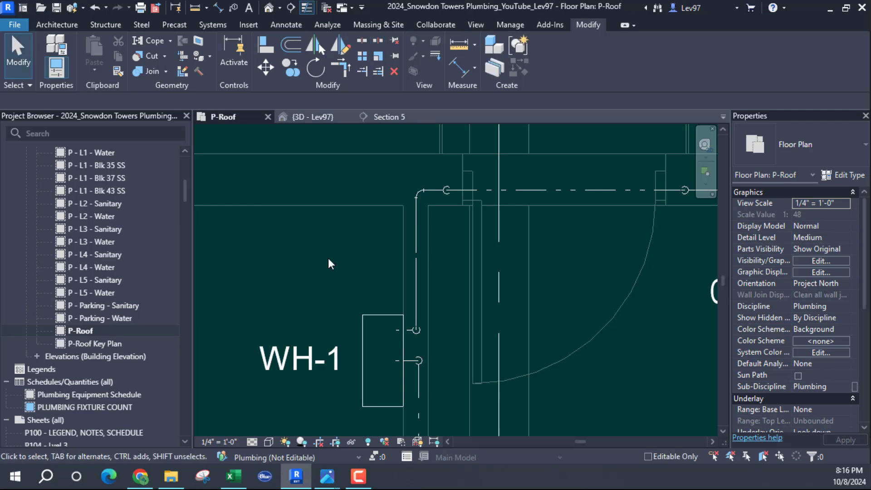
scroll(328, 264, "down", 3)
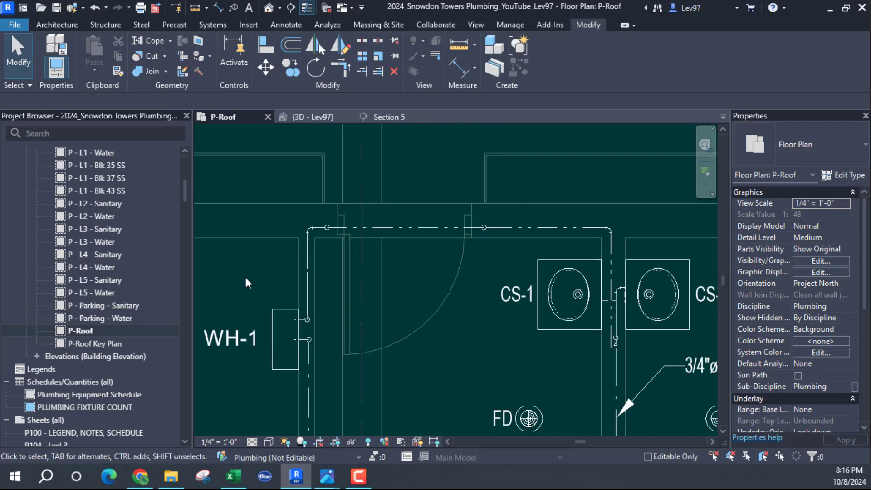
Change the whole connected hot-water run to the CS-1 sinks to 1/2" diameter.
key("Tab")
left_click(308, 259)
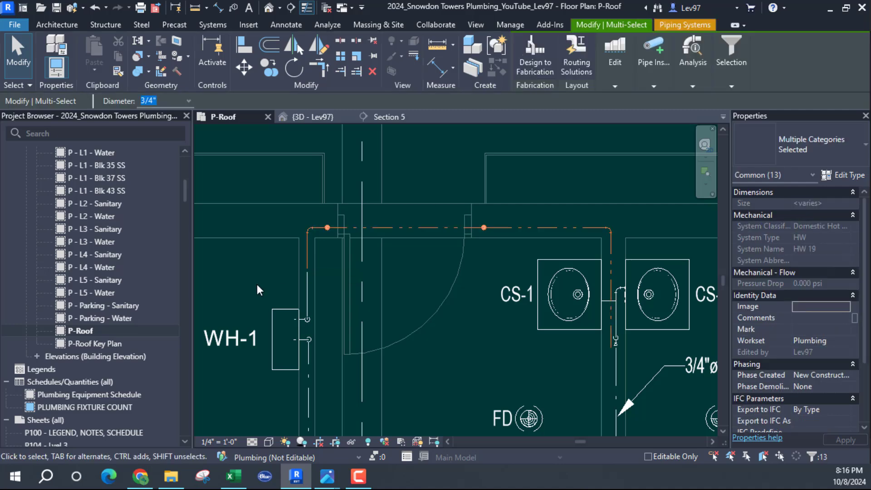
left_click(188, 100)
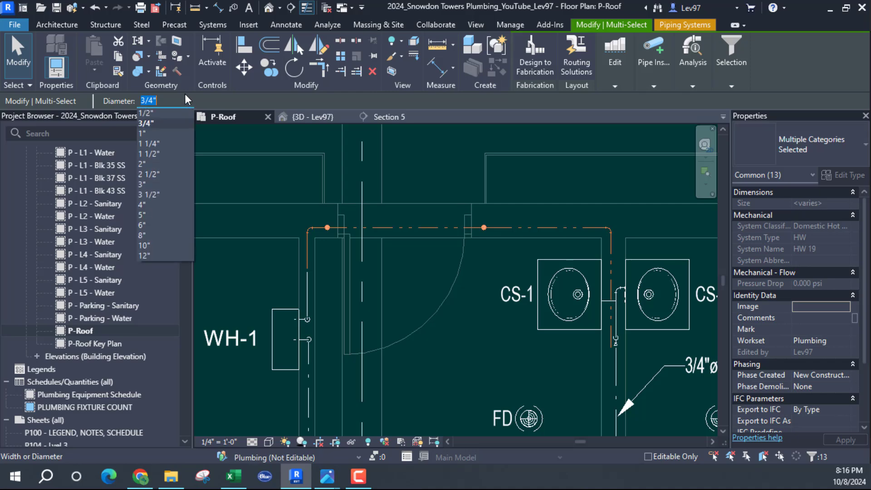
left_click(155, 112)
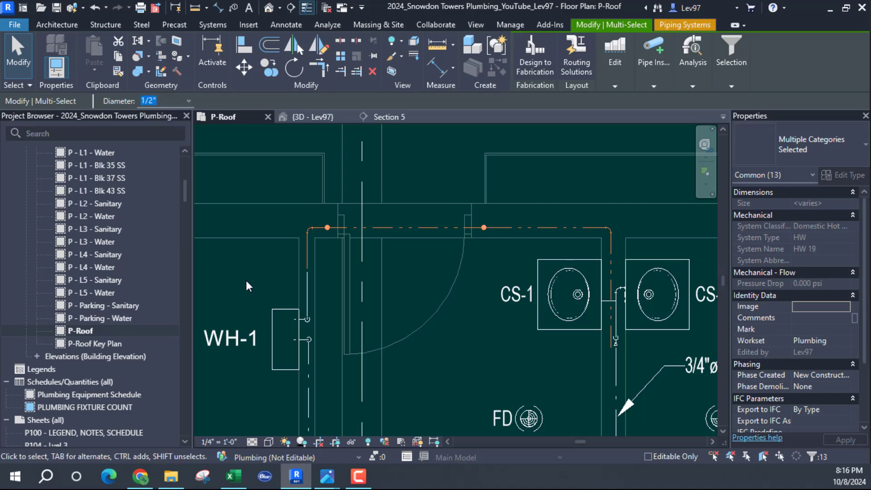
key("Escape")
Join the riser's pipe end above WH-1 to the upper pipe with a transition, then frame the CS-1 sinks.
scroll(242, 284, "up", 2)
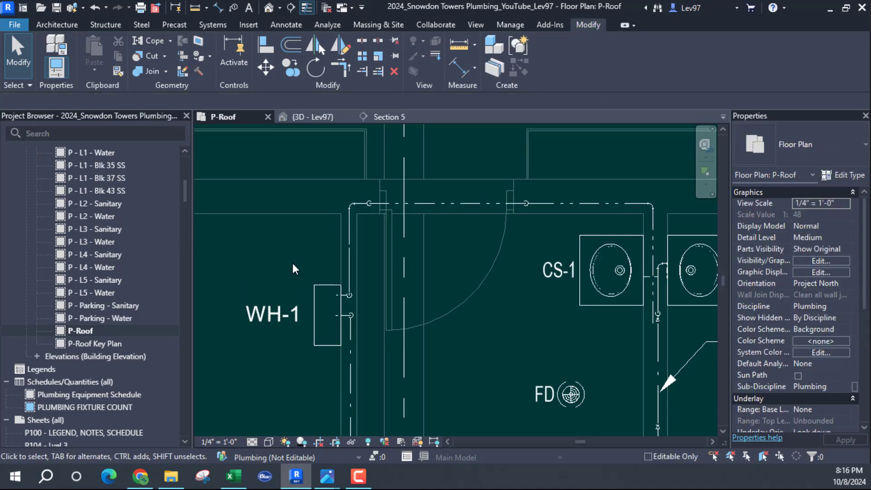
left_click(368, 263)
scroll(348, 254, "up", 2)
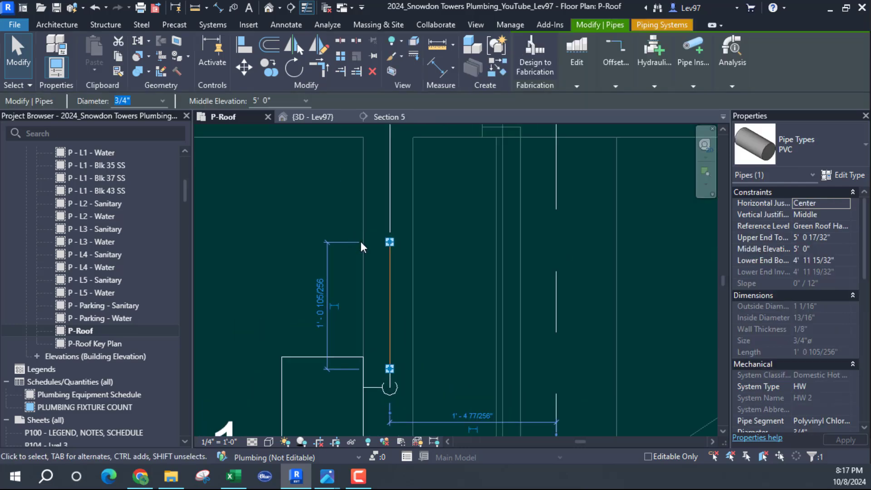
left_click_drag(389, 241, 389, 231)
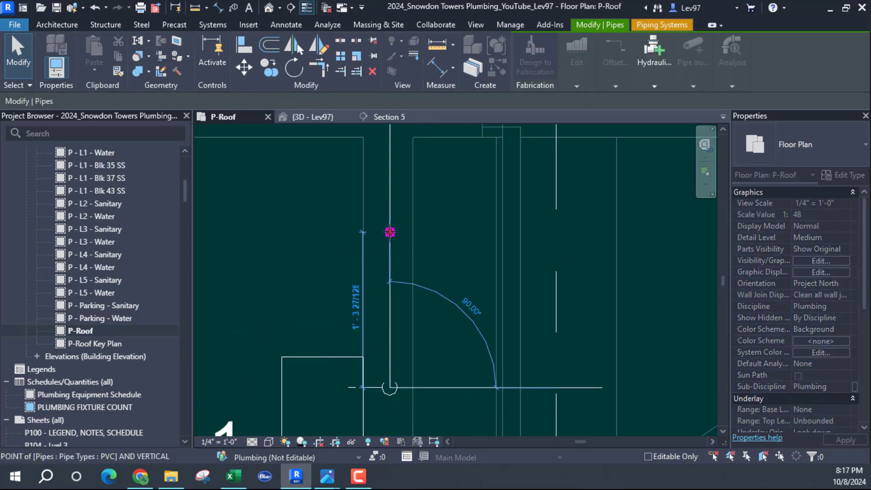
left_click(281, 238)
scroll(279, 265, "down", 5)
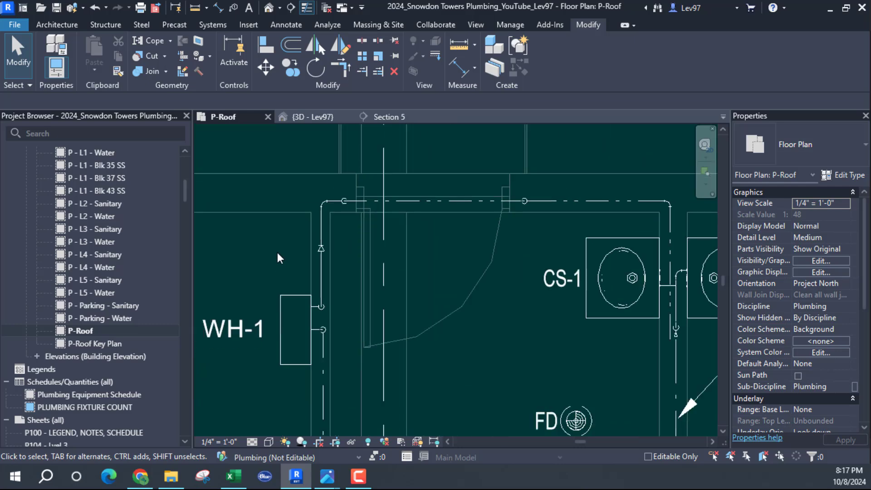
middle_click_drag(372, 291, 385, 290)
scroll(339, 295, "up", 3)
Connect the right CS-1 sink's Connector 4 (Domestic Hot Water) into the vertical drop between the sinks.
scroll(335, 293, "up", 2)
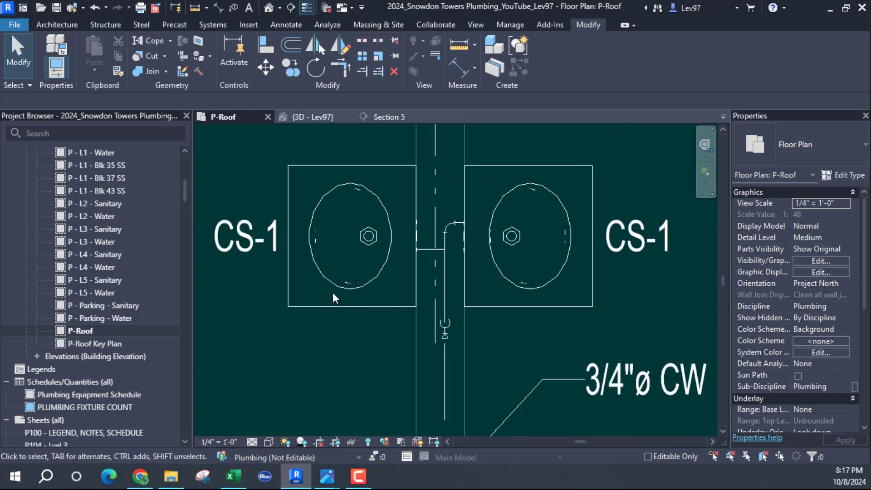
left_click(508, 305)
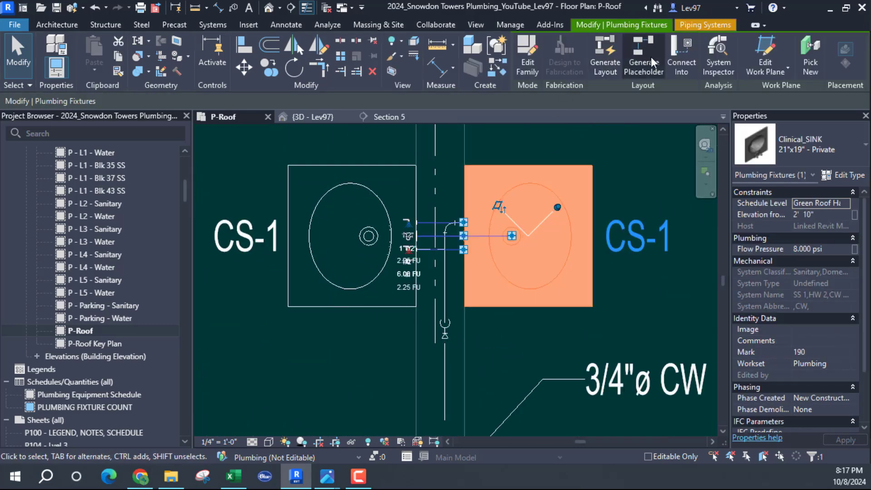
left_click(683, 60)
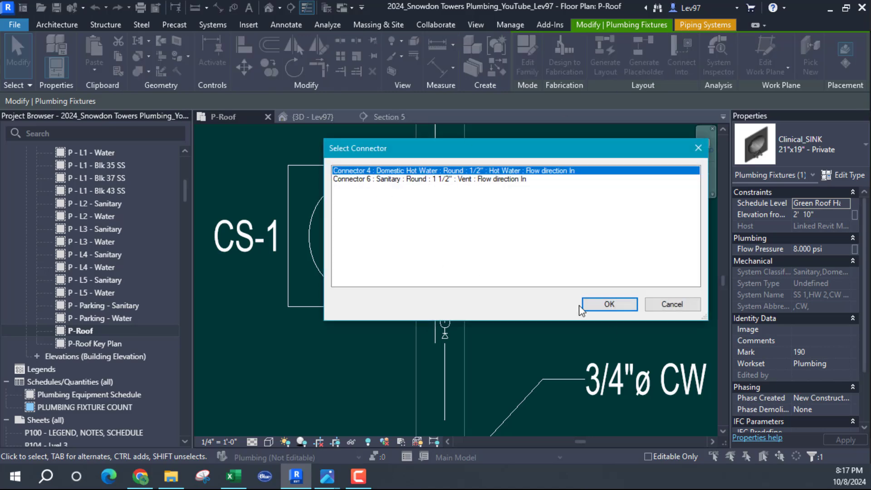
left_click(609, 304)
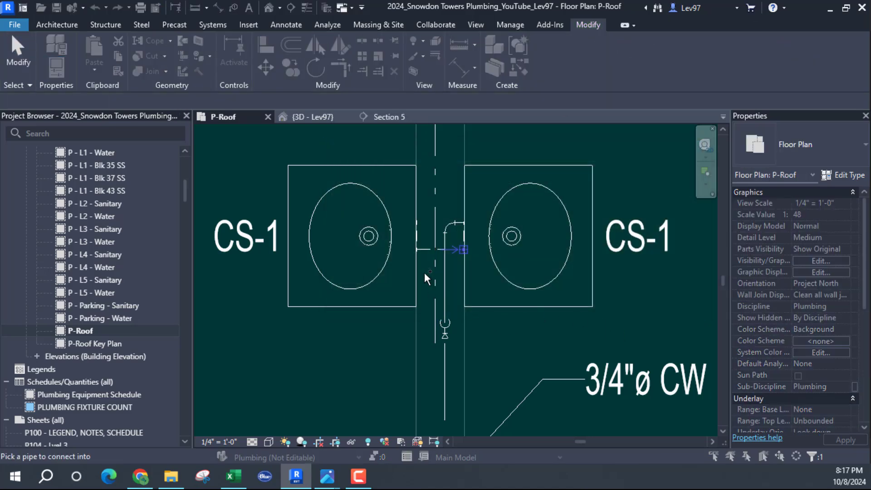
left_click(435, 283)
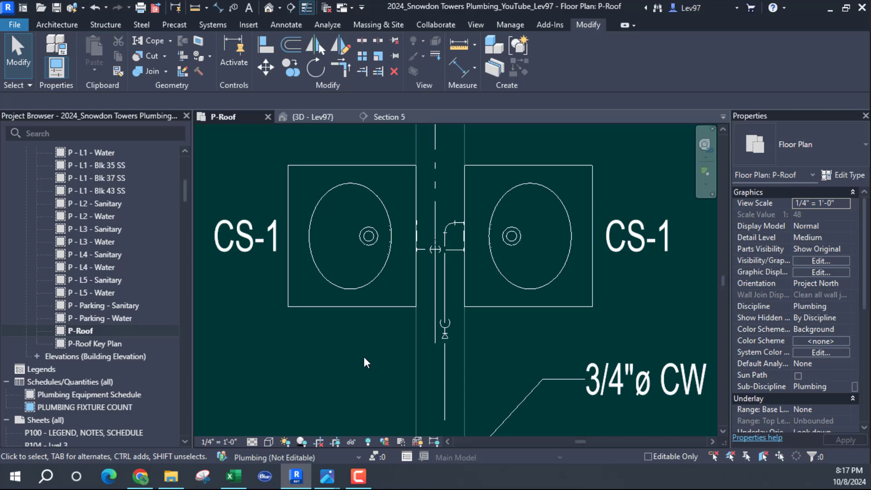
middle_click_drag(358, 329, 346, 363)
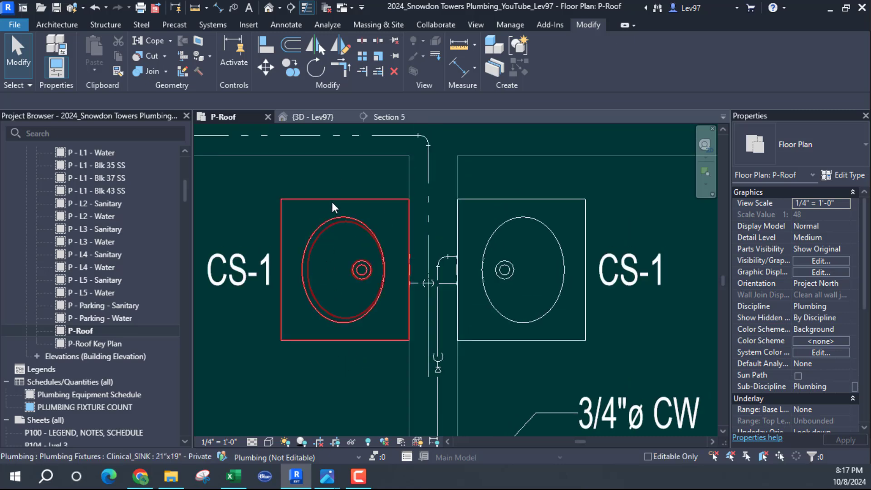
scroll(317, 245, "down", 3)
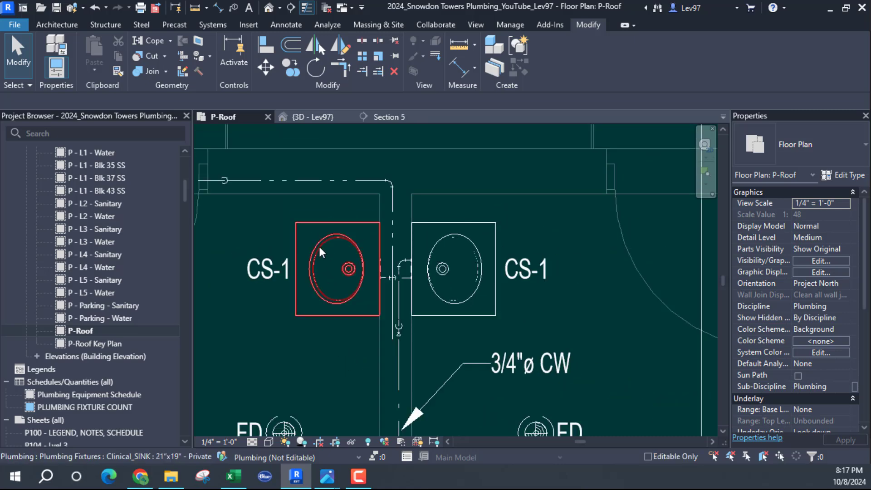
middle_click_drag(319, 248, 333, 304)
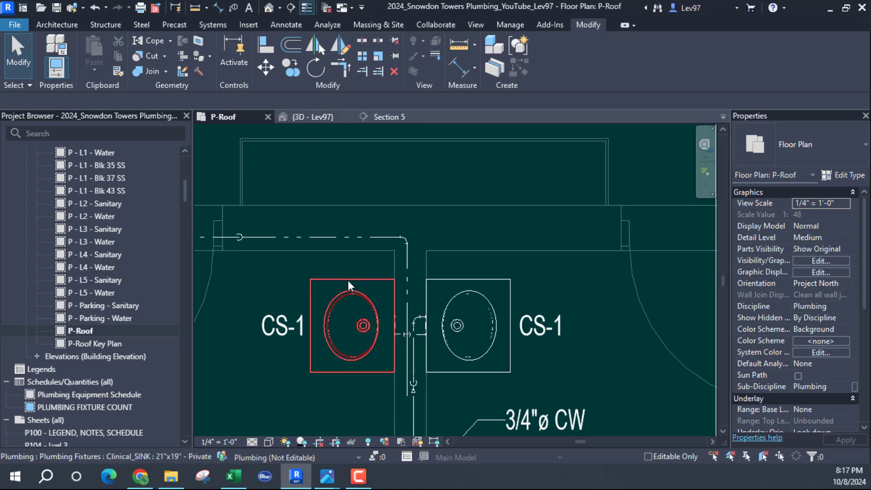
Zoom into the clinical sinks in the 3D - Lev97 view and orbit to see their pink and cyan risers.
left_click(312, 119)
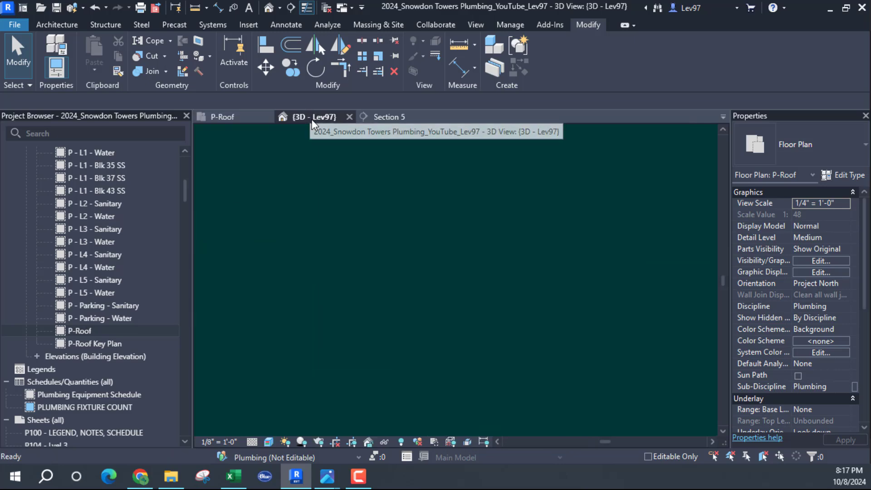
scroll(395, 254, "up", 10)
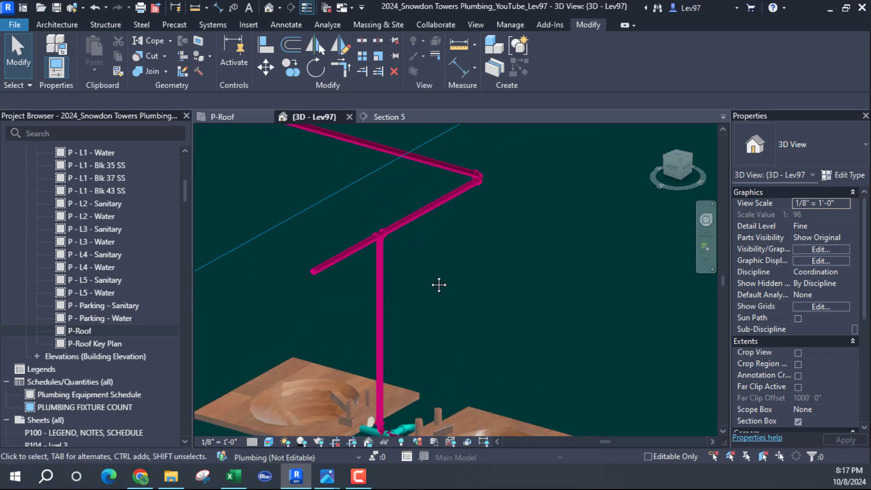
scroll(439, 284, "up", 6)
scroll(412, 280, "up", 3)
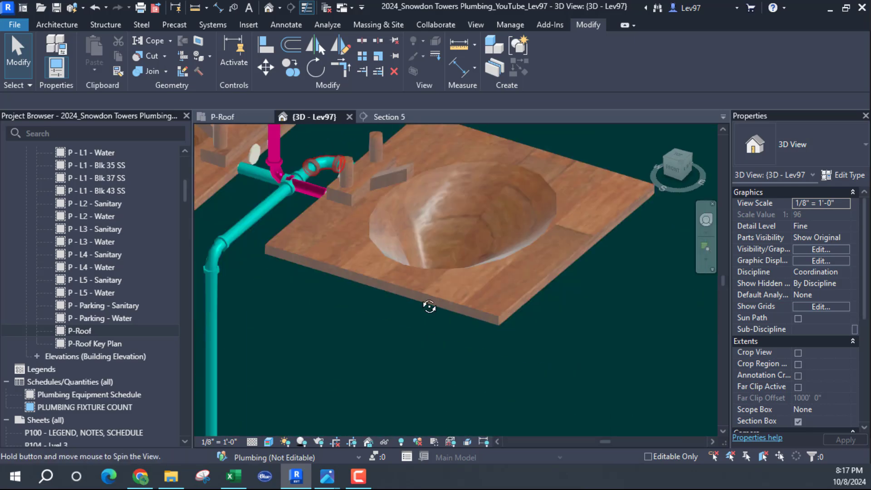
middle_click_drag(427, 304, 376, 233)
left_click(353, 262)
middle_click_drag(353, 262, 371, 275)
scroll(456, 396, "down", 3)
scroll(382, 339, "down", 3)
scroll(372, 275, "up", 2)
Tie the left CS-1 sink's Connector 4 (Domestic Hot Water) into the hot-water drop with Connect Into.
left_click(244, 118)
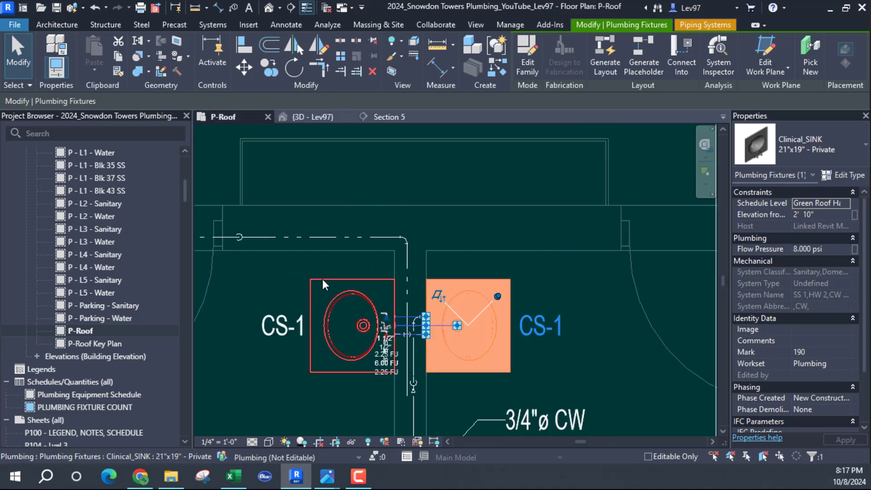
left_click(318, 280)
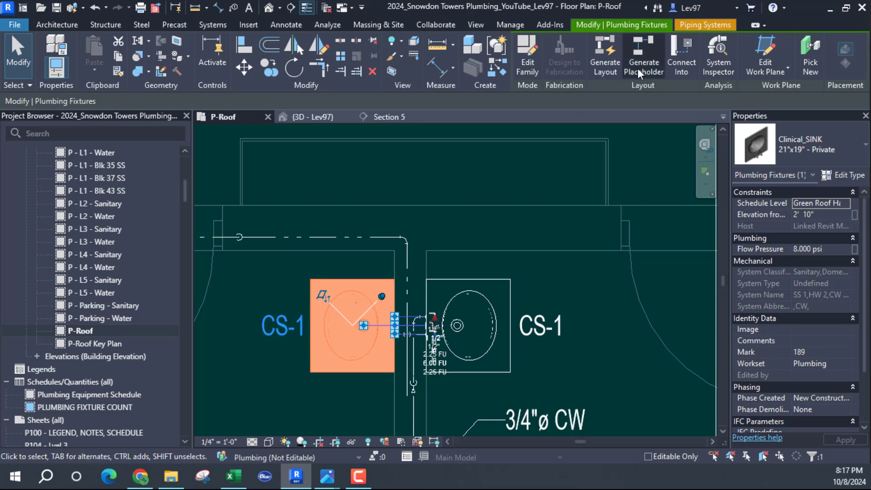
left_click(680, 66)
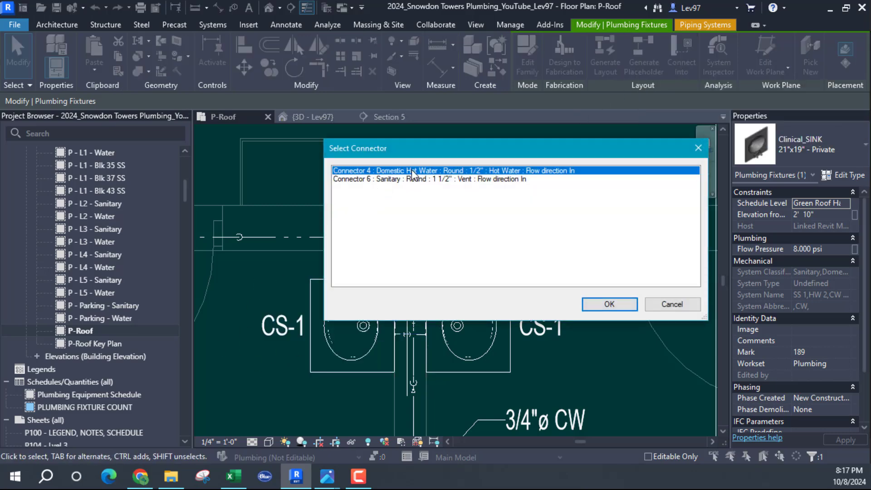
left_click(609, 303)
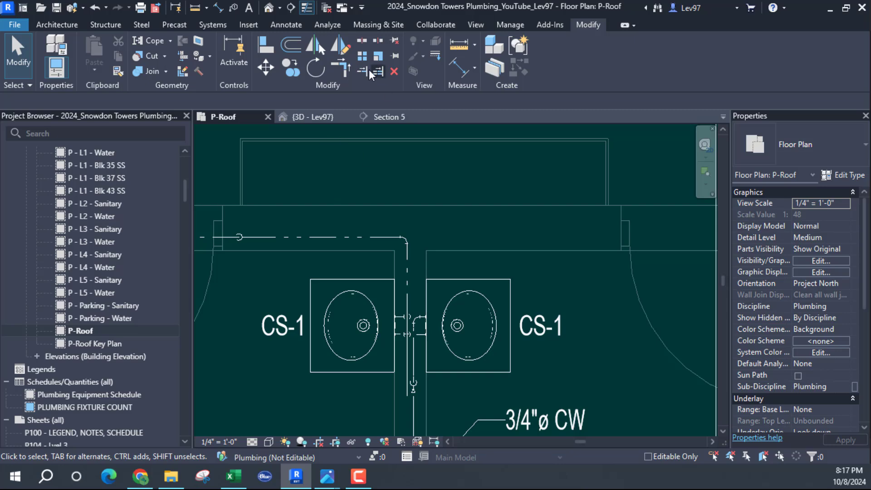
In the 3D view, delete the extra tee fitting and the stub pipe between the CS-1 sinks.
left_click(319, 112)
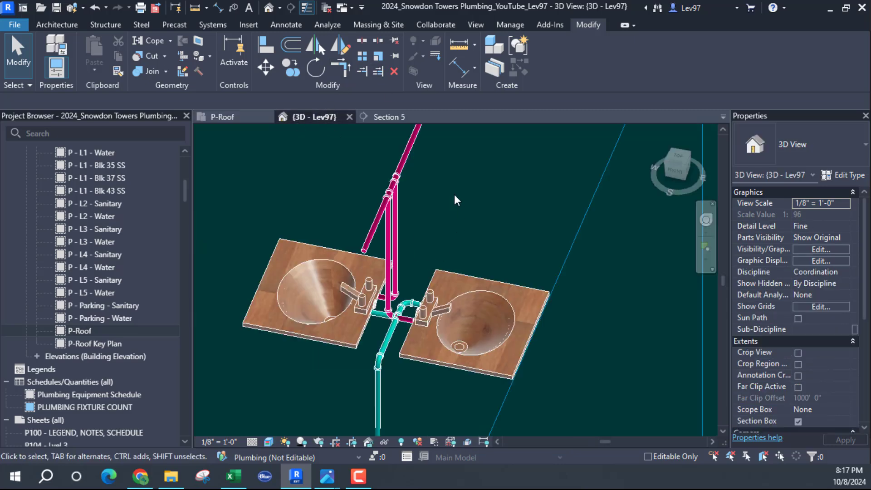
middle_click_drag(454, 197, 421, 231, "shift")
scroll(420, 236, "up", 5)
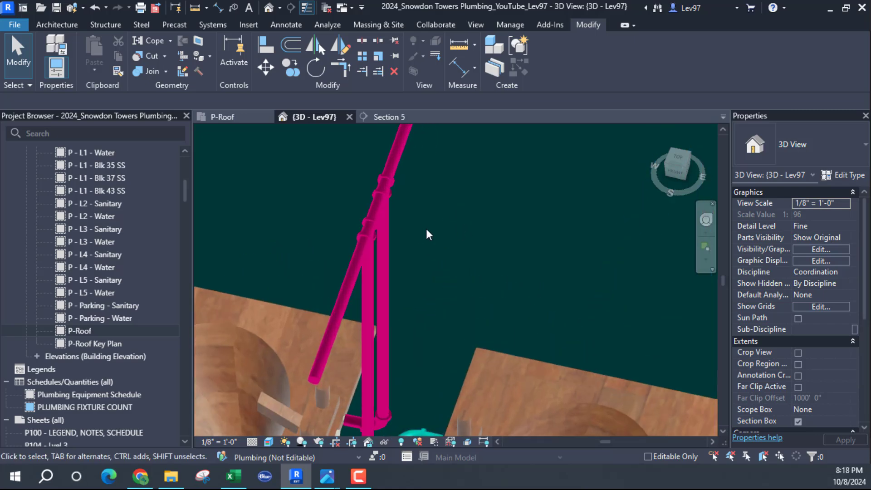
scroll(450, 175, "down", 2)
middle_click_drag(447, 214, 384, 336, "shift")
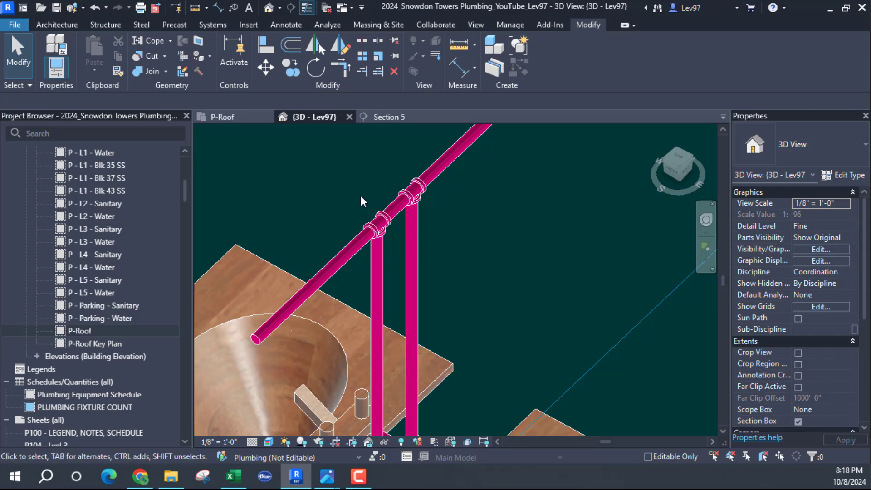
left_click(368, 227)
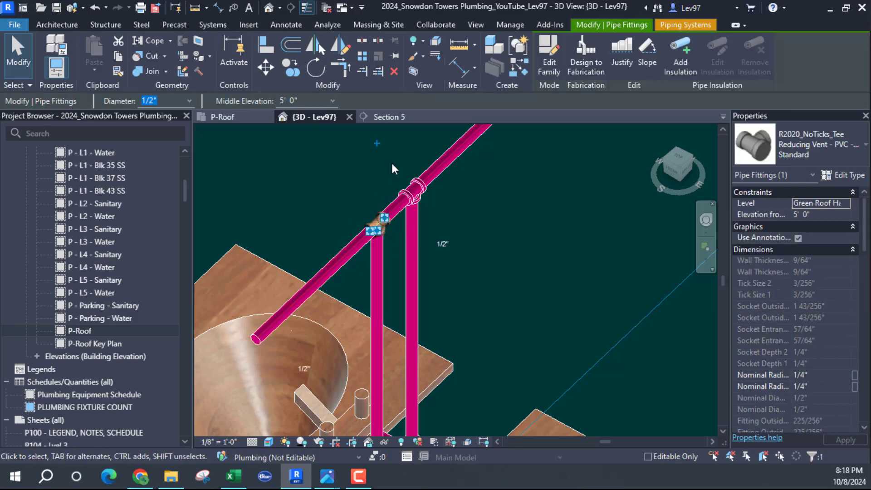
key("Delete")
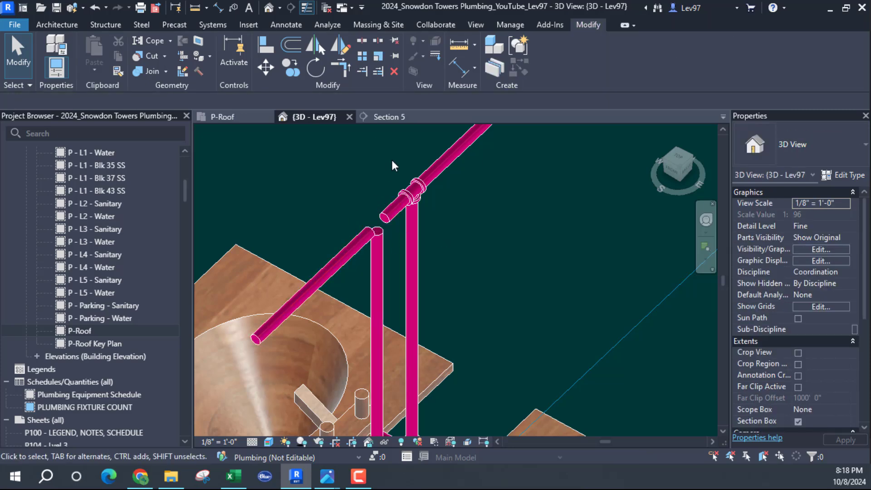
left_click(352, 245)
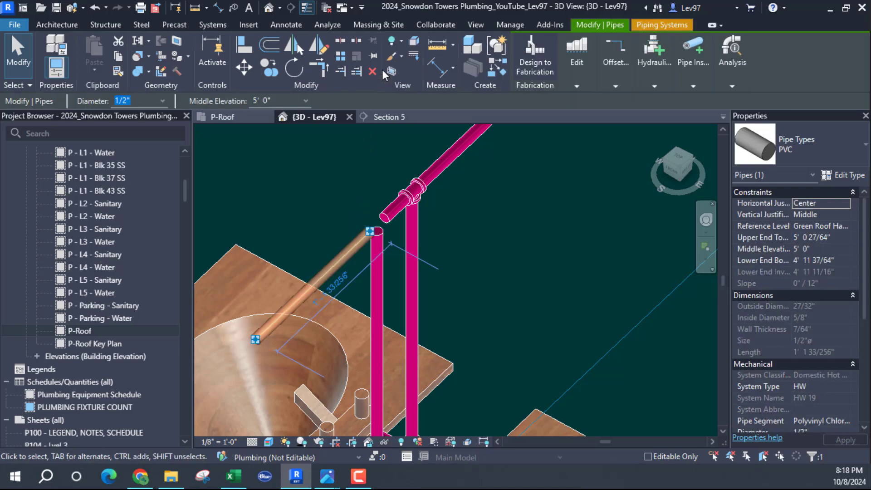
left_click(371, 72)
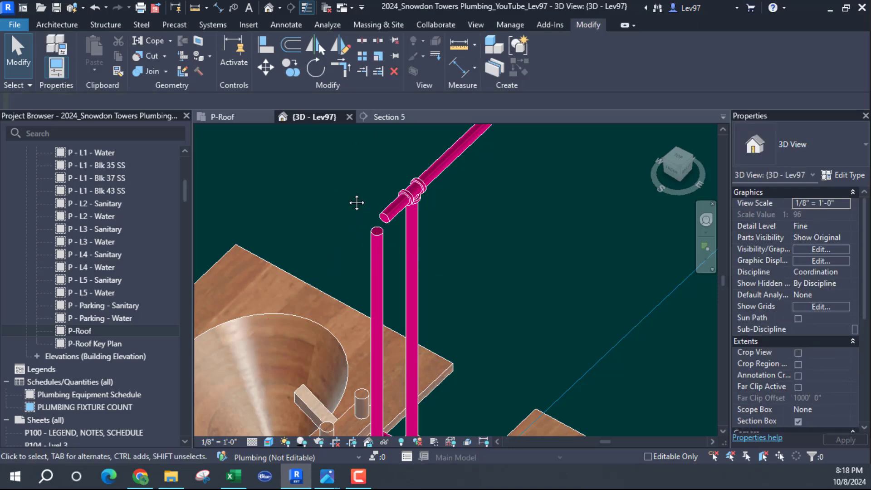
Trim/Extend the vertical riser and upper pipe into a corner, then Synchronize Now.
middle_click_drag(336, 191, 367, 172)
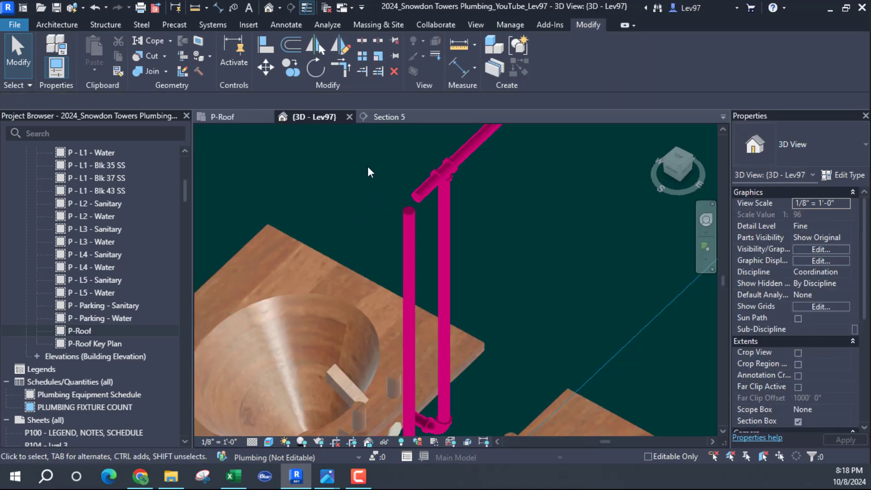
left_click(342, 72)
left_click(424, 192)
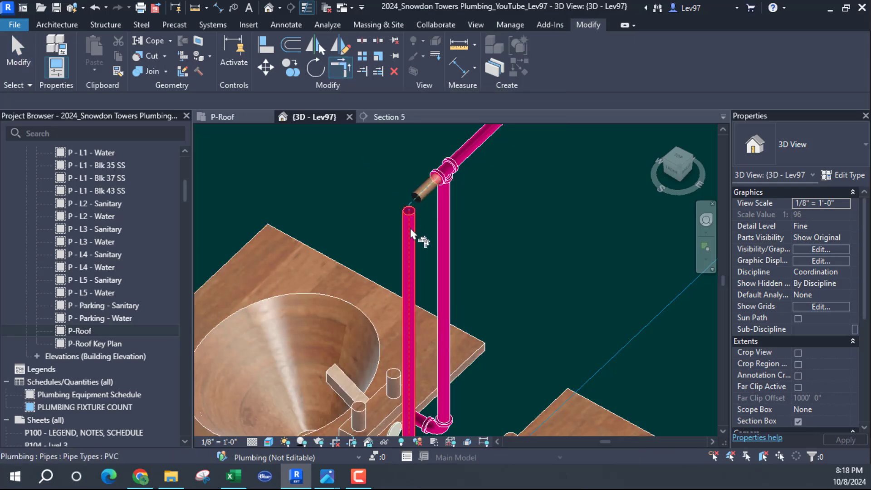
left_click(400, 237)
key("Escape")
scroll(357, 192, "down", 3)
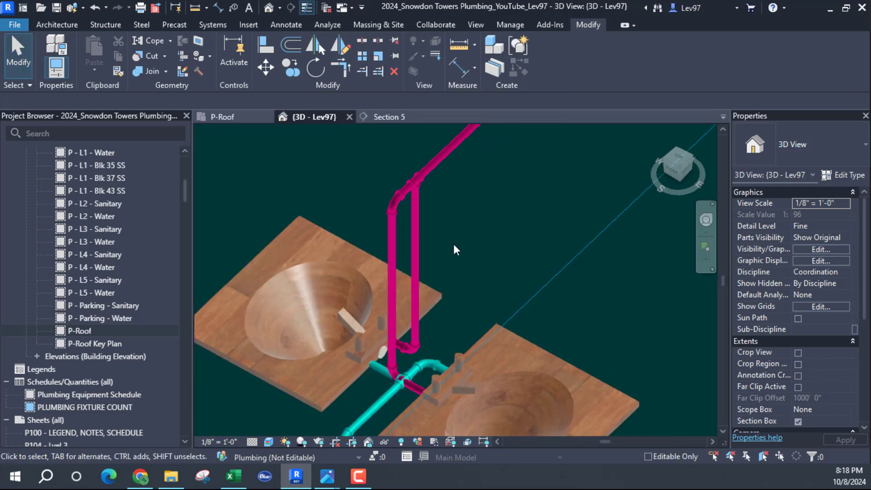
middle_click_drag(453, 241, 461, 222, "shift")
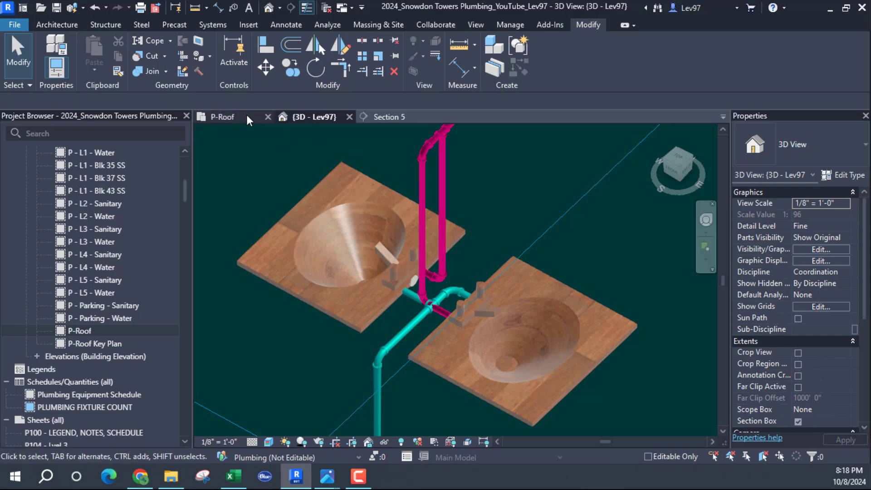
left_click(83, 7)
left_click(102, 52)
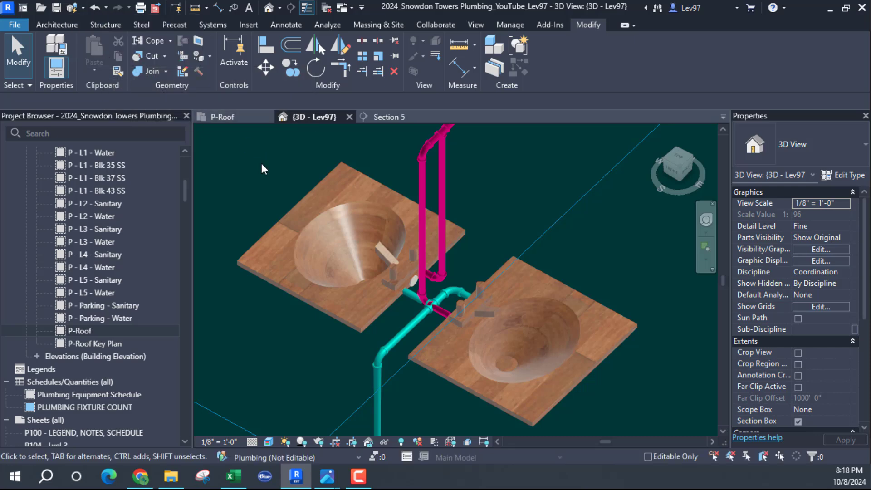
Return to the P-Roof floor plan and centre it on the CS-1 sinks.
left_click(234, 117)
scroll(435, 245, "down", 2)
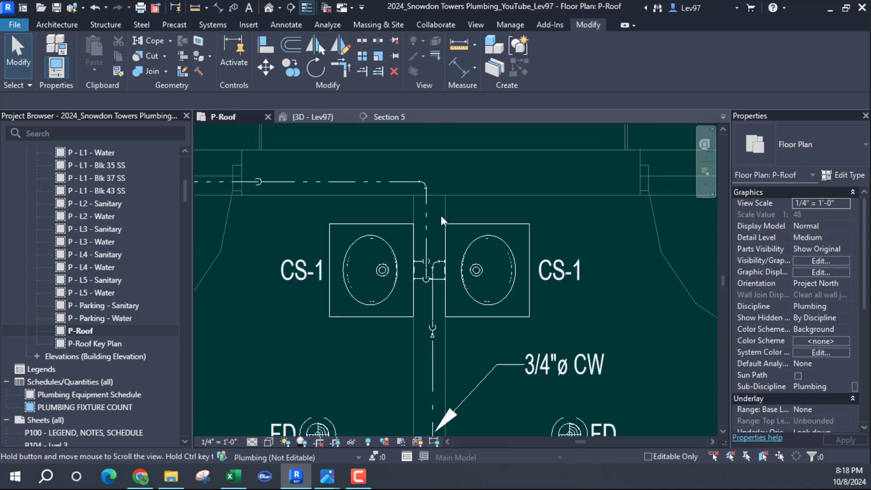
scroll(440, 271, "down", 2)
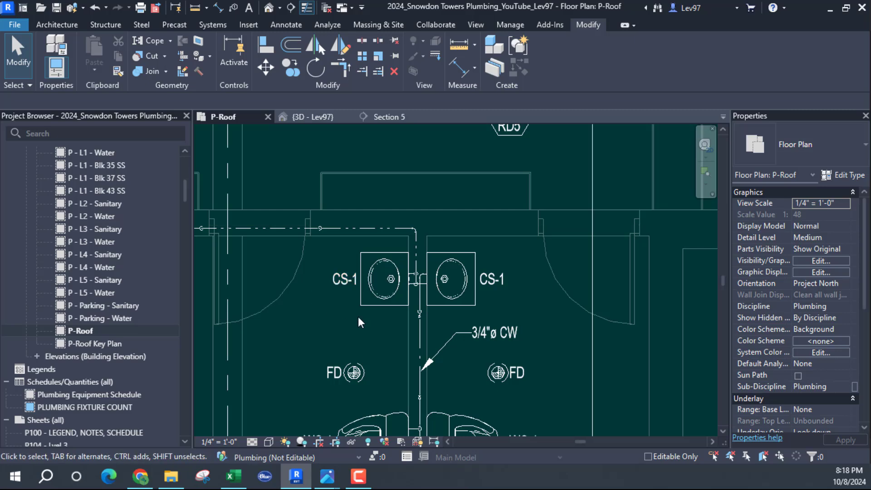
middle_click_drag(245, 304, 338, 330)
middle_click_drag(336, 293, 371, 243)
scroll(331, 249, "up", 2)
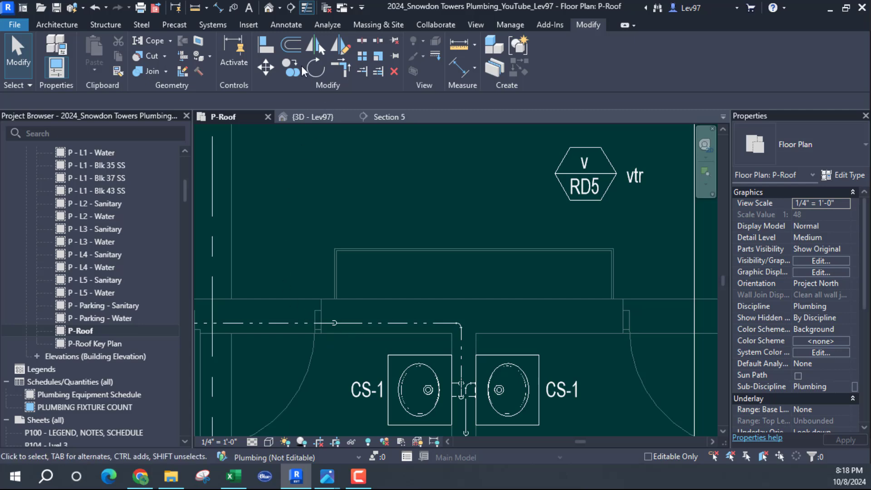
Start Tag by Category with leader set to Attached End, restart it, and pan to WH-1.
left_click(284, 25)
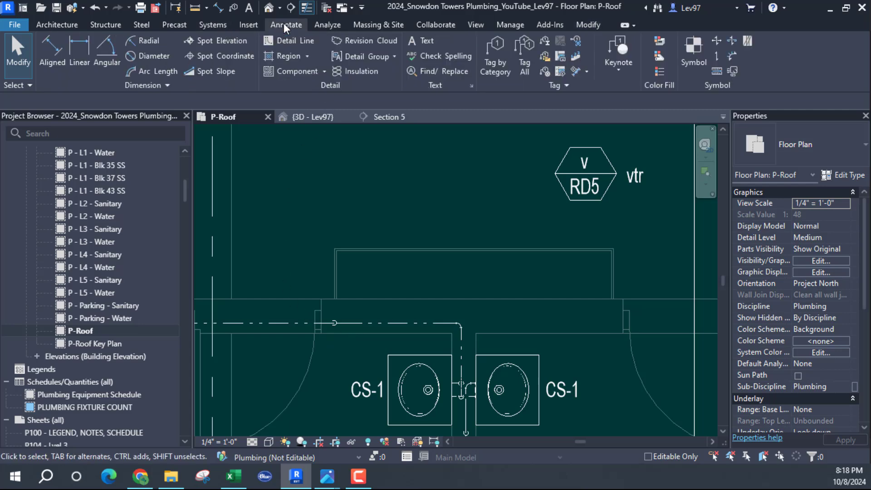
left_click(497, 69)
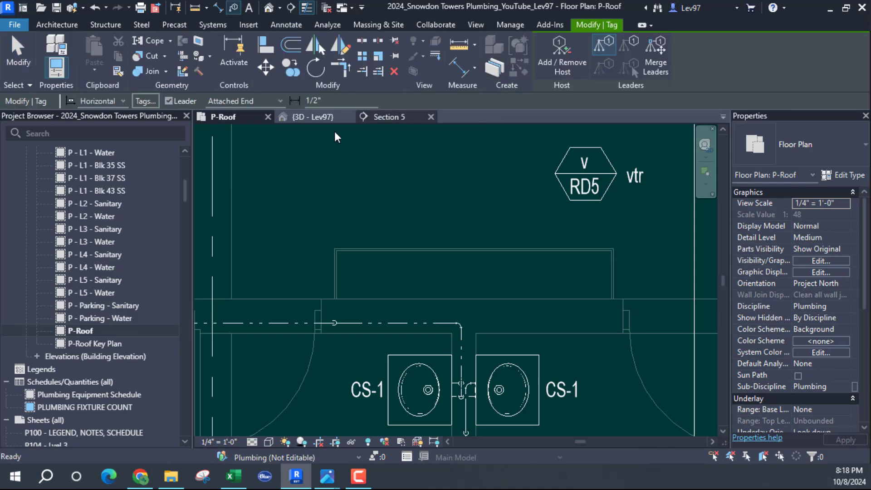
left_click(243, 98)
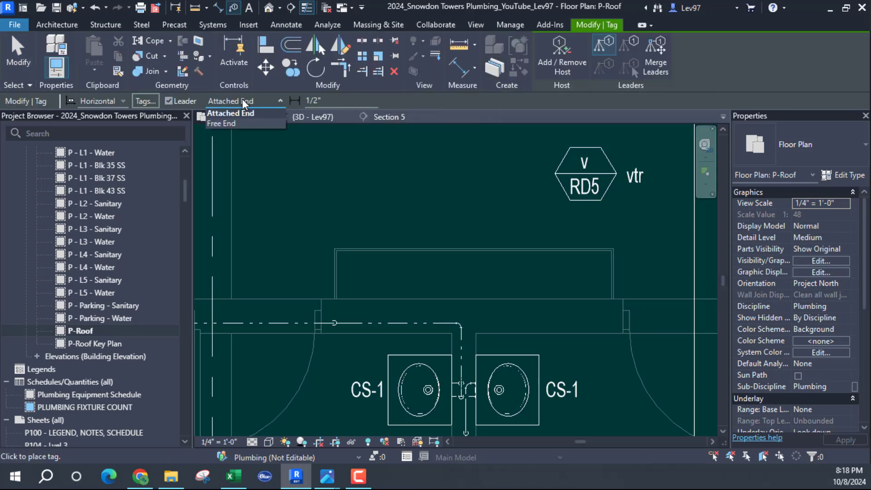
left_click(213, 113)
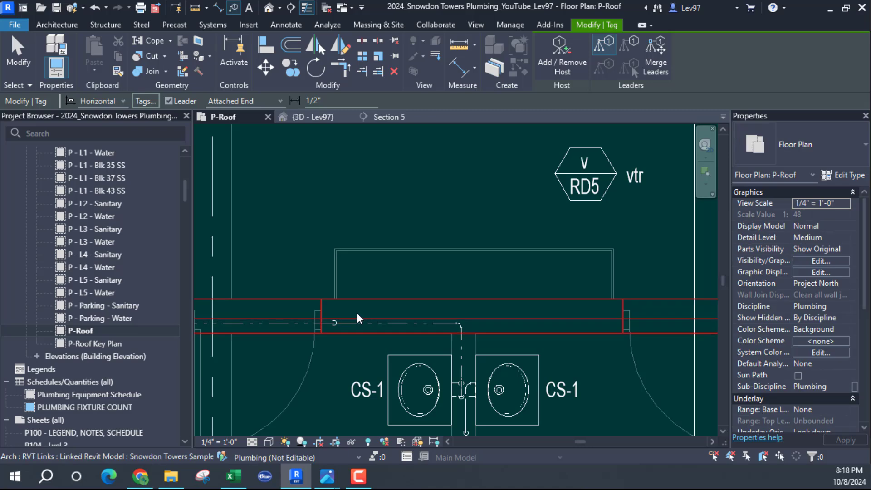
key("Escape")
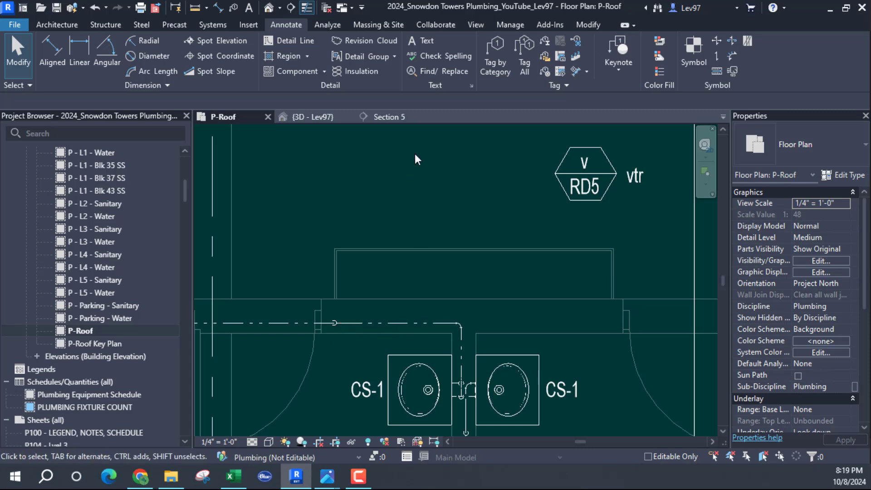
left_click(491, 61)
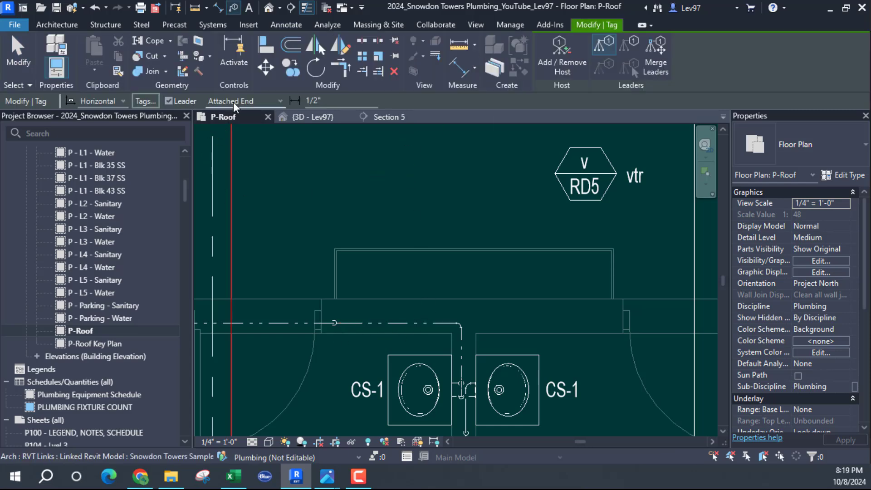
middle_click_drag(308, 184, 464, 141)
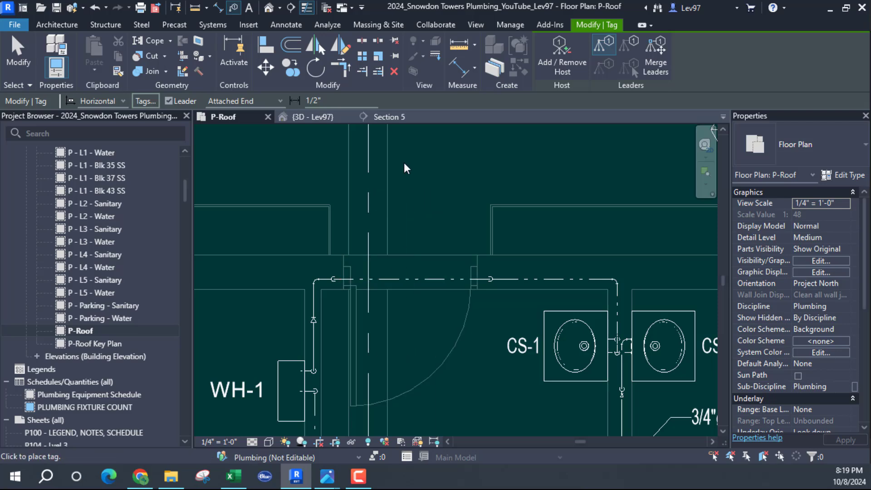
Tag the hot water pipe inline as 1/2"ø HW with no leader.
left_click(169, 100)
left_click(411, 279)
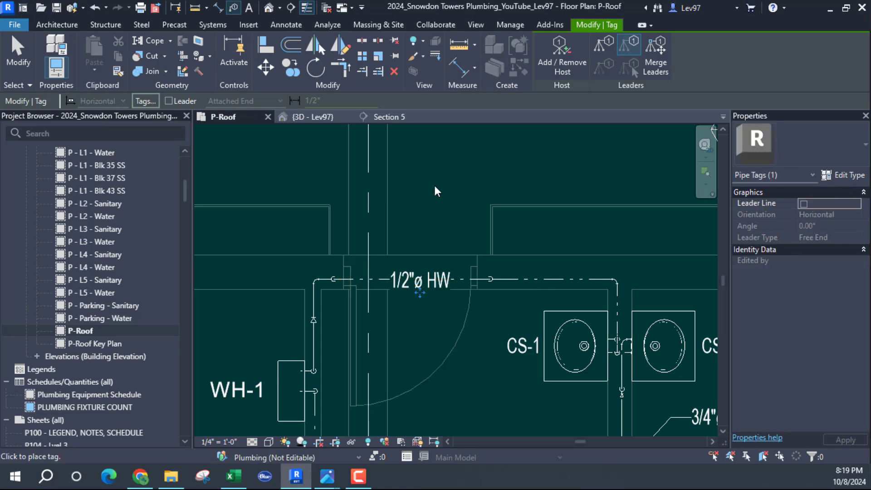
mouse_move(469, 190)
middle_mouse_down()
mouse_move(352, 233)
mouse_move(355, 222)
middle_mouse_up()
key("Escape")
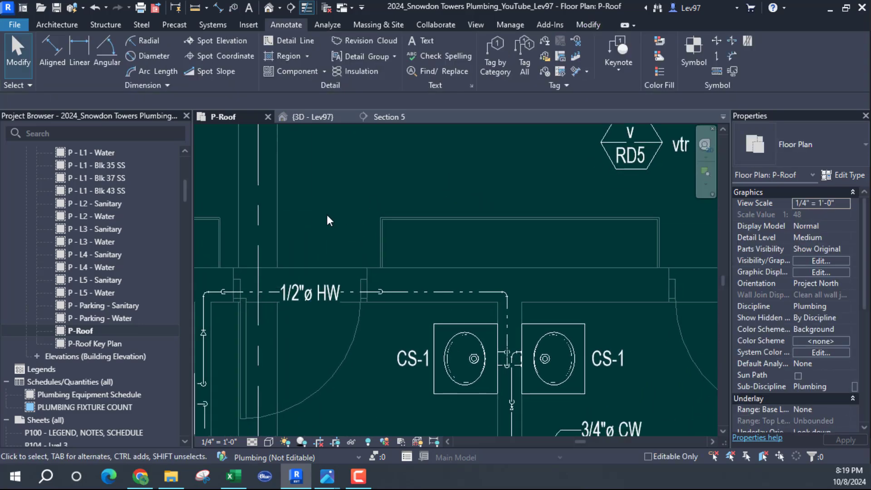
Add a second 1/2"ø HW tag above the pipe with a Free End leader.
left_click(492, 64)
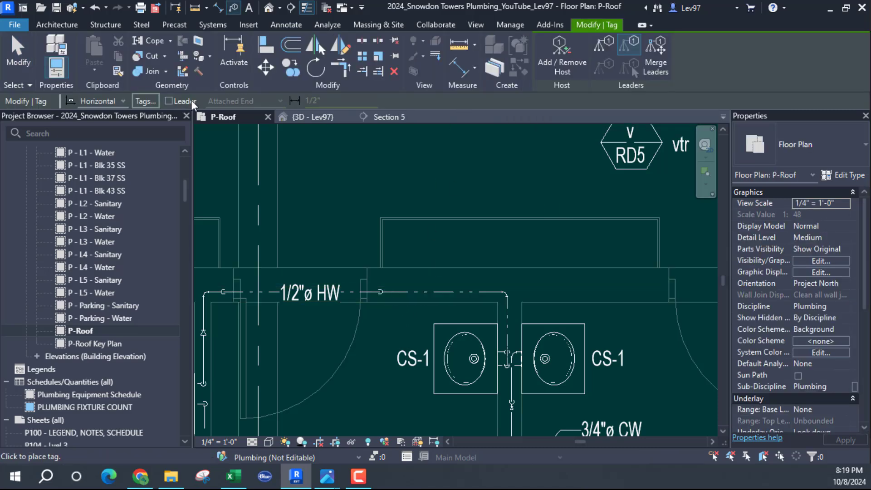
left_click(169, 101)
left_click(239, 100)
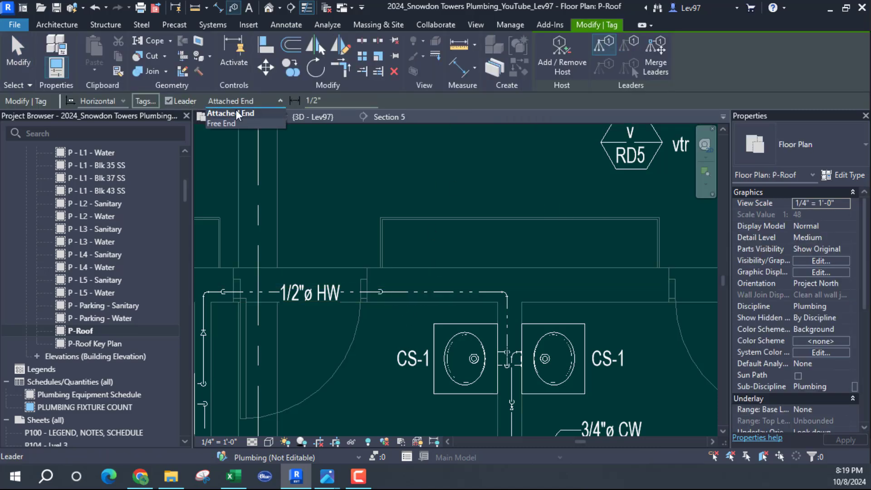
left_click(224, 122)
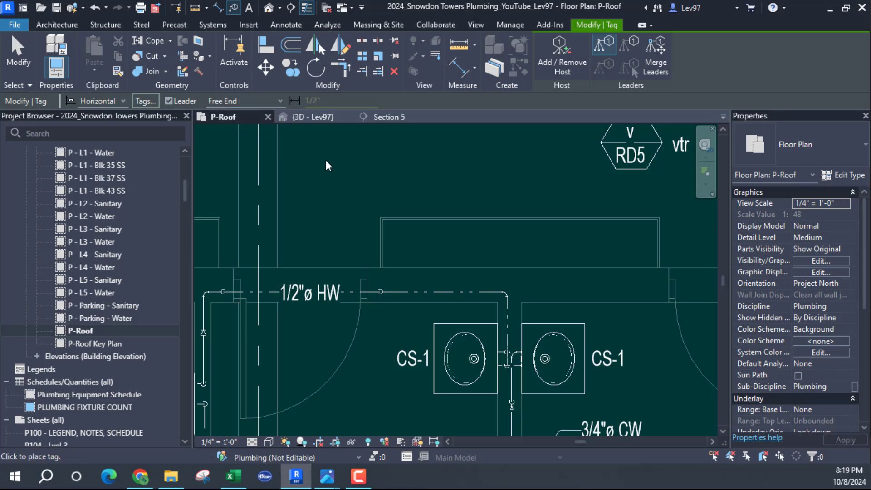
left_click(410, 292)
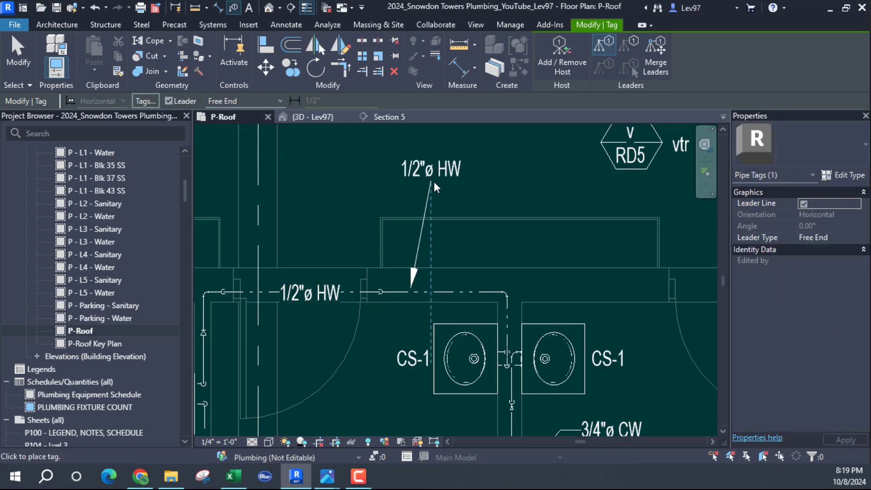
left_click(462, 205)
key("Escape")
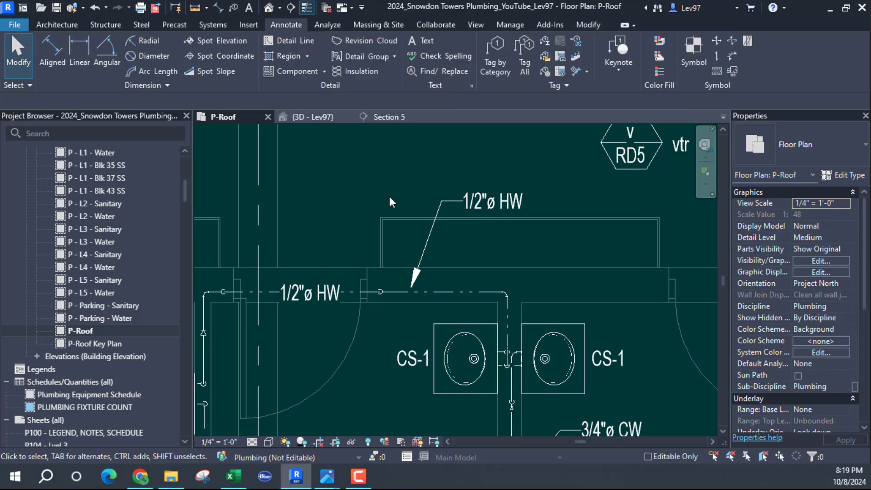
middle_click_drag(389, 197, 439, 129)
middle_click_drag(394, 274, 290, 301)
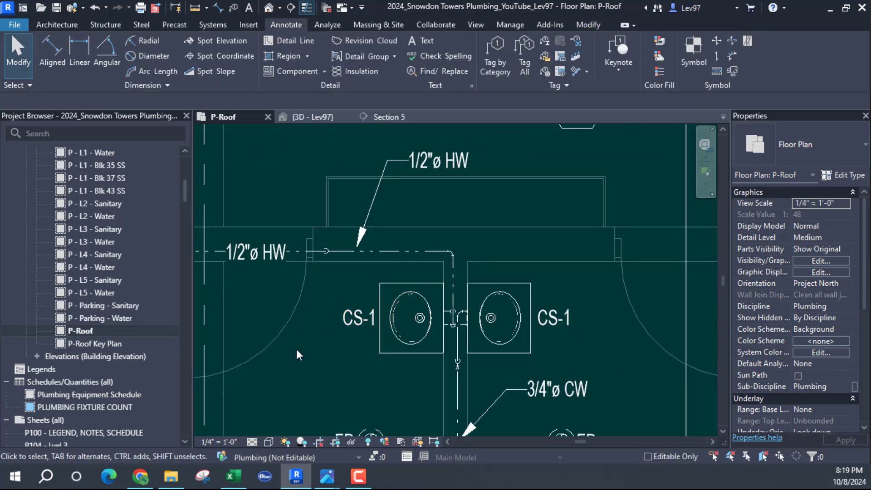
scroll(296, 353, "down", 2)
middle_click_drag(290, 361, 437, 291)
scroll(454, 293, "up", 1)
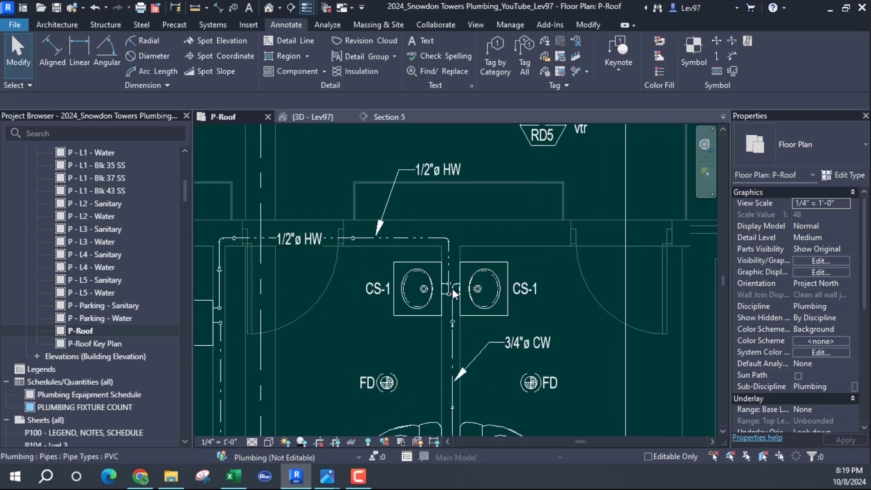
scroll(425, 283, "down", 2)
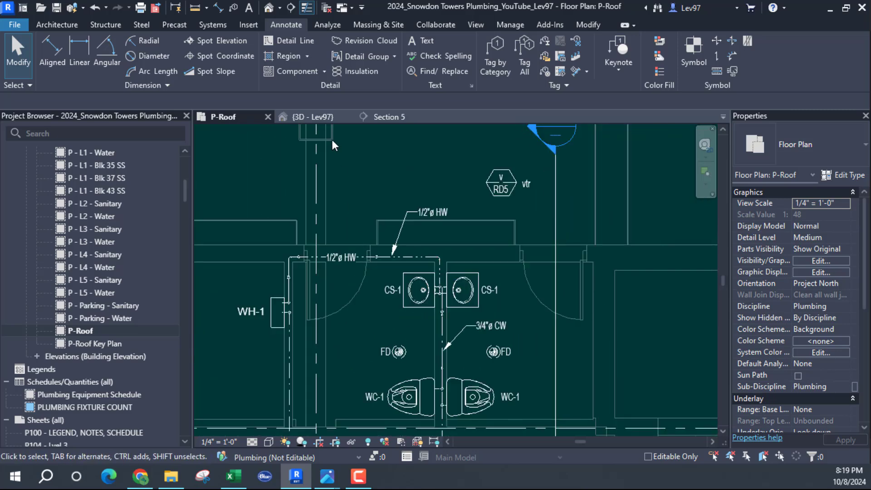
Switch to 3D - Lev97 and orbit around the toilets, sinks and floor drain to inspect the piping.
left_click(303, 116)
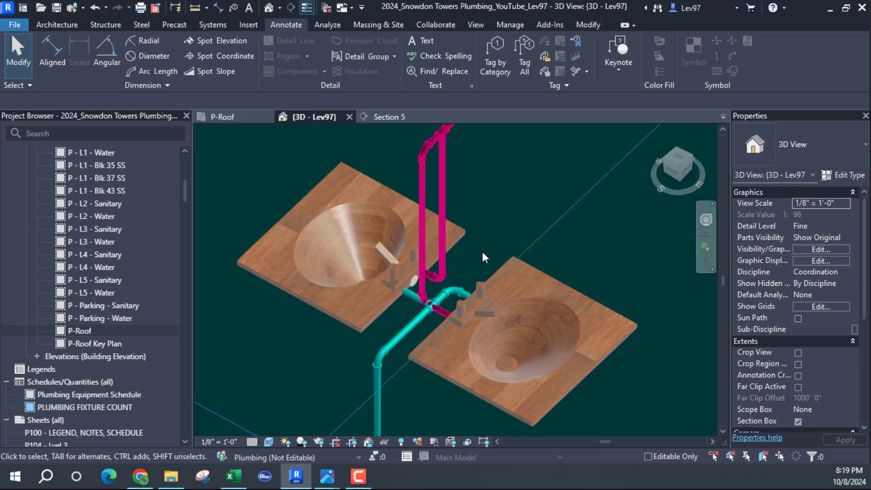
middle_click_drag(496, 260, 450, 224, "shift")
scroll(481, 247, "down", 3)
scroll(450, 224, "up", 2)
middle_click_drag(503, 336, 557, 255, "shift")
scroll(541, 314, "up", 2)
mouse_move(540, 315)
middle_mouse_down("shift")
mouse_move(519, 366)
mouse_move(541, 317)
middle_mouse_up("shift")
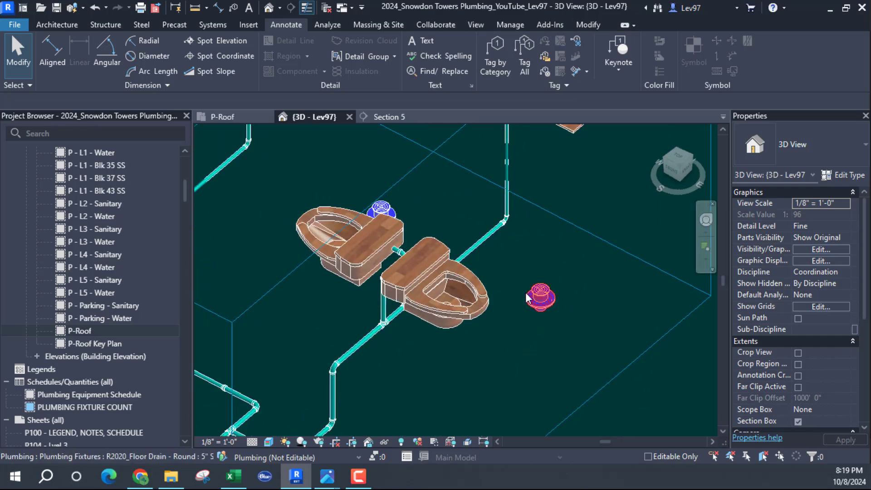
middle_click_drag(520, 311, 487, 415)
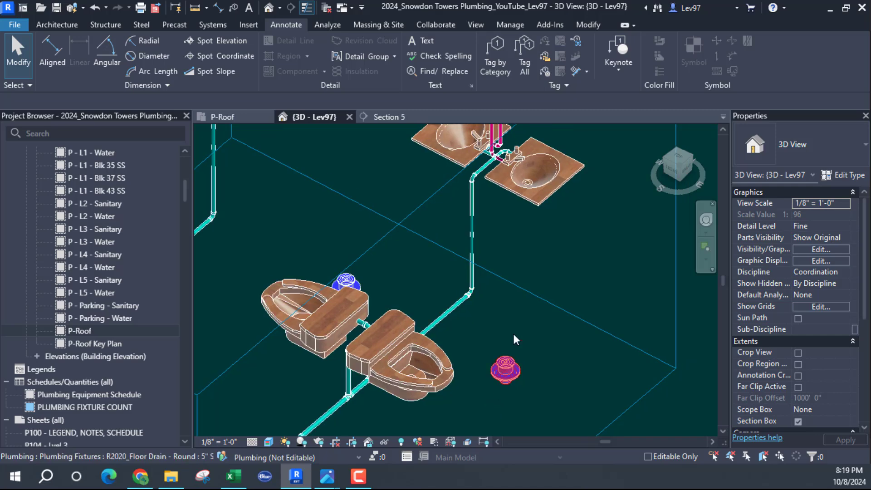
middle_click_drag(462, 372, 501, 336, "shift")
scroll(498, 328, "down", 2)
scroll(478, 342, "up", 2)
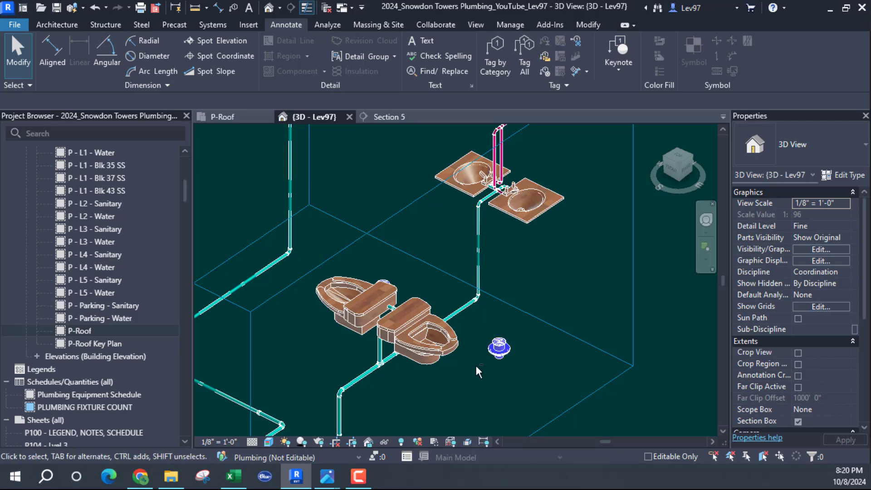
middle_click_drag(475, 365, 495, 262, "shift")
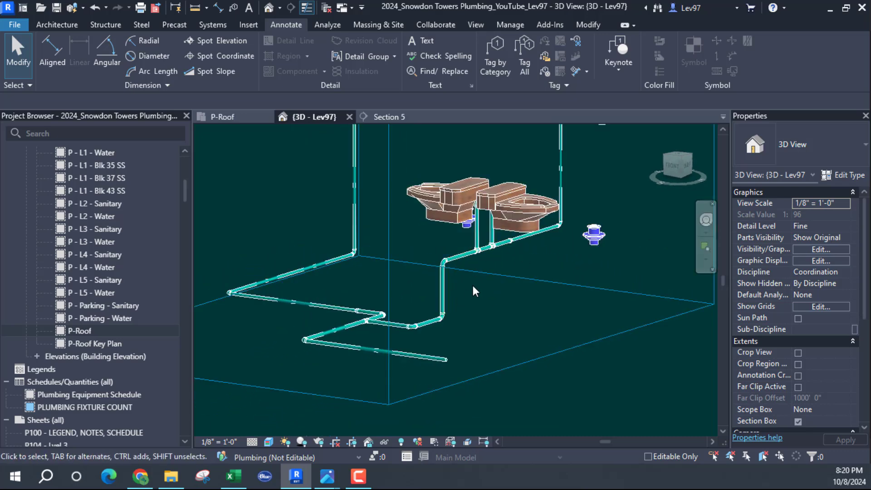
mouse_move(414, 300)
middle_mouse_down("shift")
mouse_move(414, 321)
mouse_move(436, 348)
mouse_move(413, 347)
middle_mouse_up("shift")
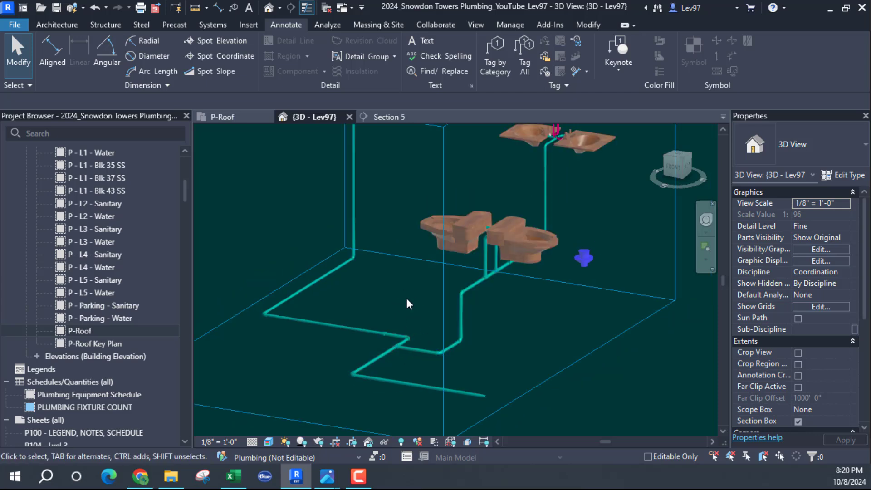
Turn on the linked structural model in the 3D view's Revit Links visibility.
left_click(826, 249)
left_click(587, 91)
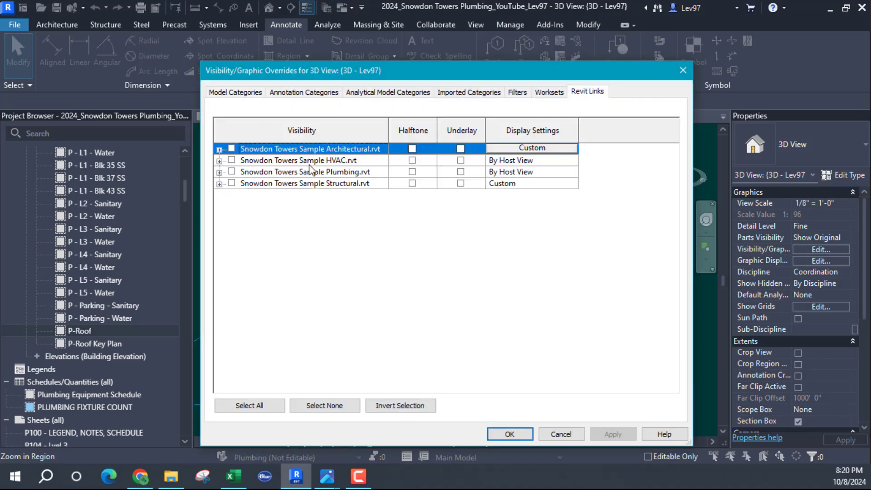
left_click(232, 182)
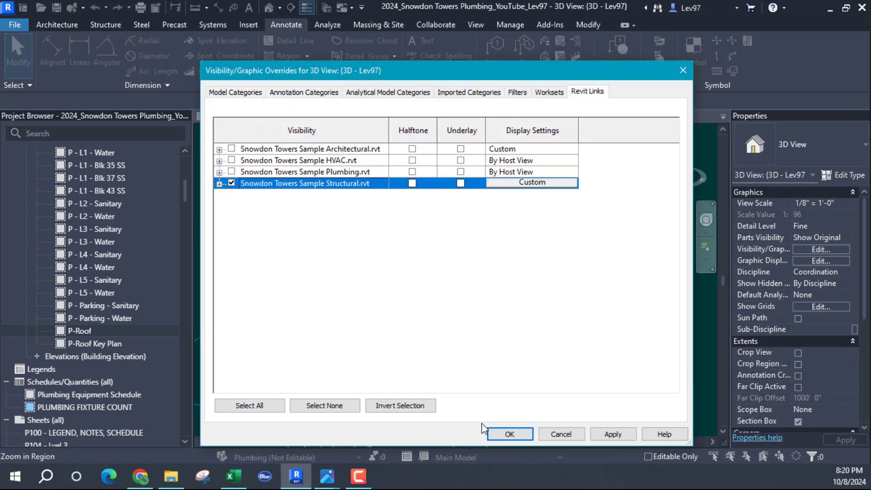
left_click(509, 434)
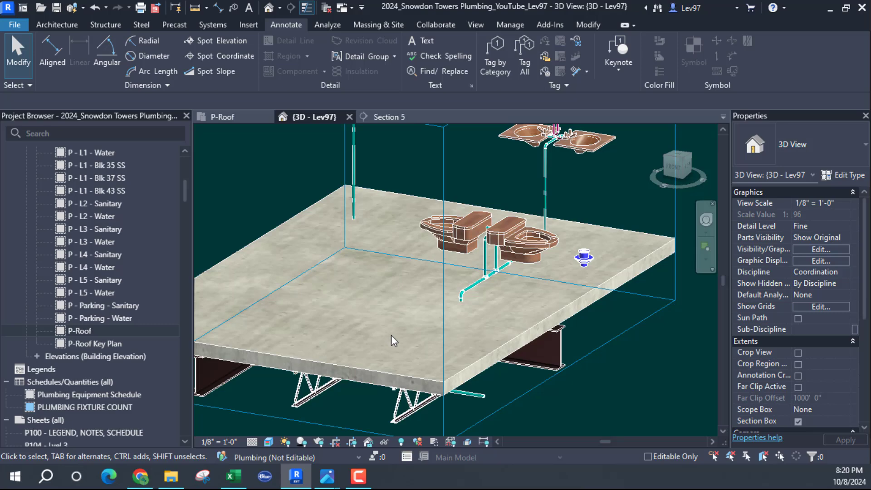
Orbit around the slab, joists and steel beam to check the pipe routing, ending above the roof.
middle_click_drag(391, 335, 350, 290, "shift")
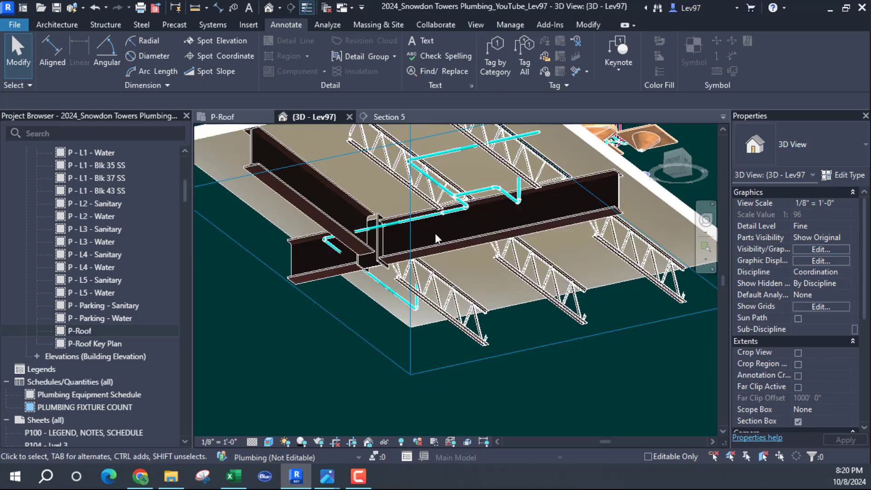
middle_click_drag(350, 233, 442, 235, "shift")
scroll(499, 260, "up", 5)
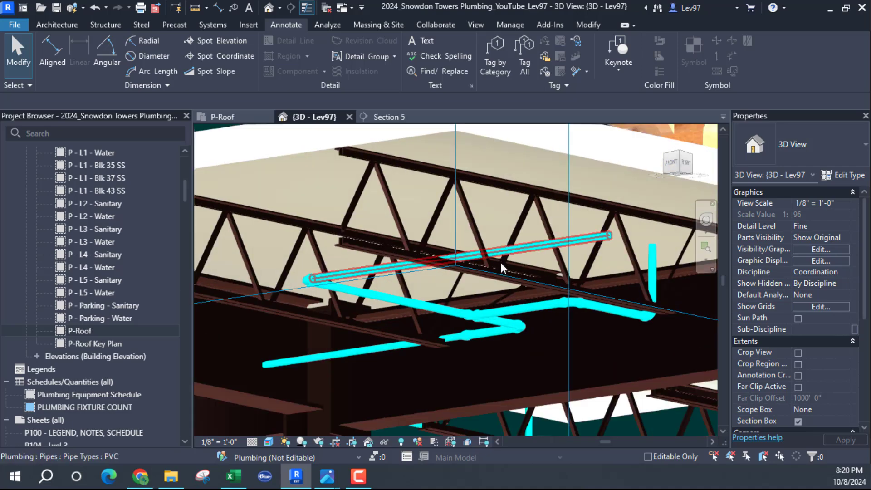
middle_click_drag(500, 260, 492, 284, "shift")
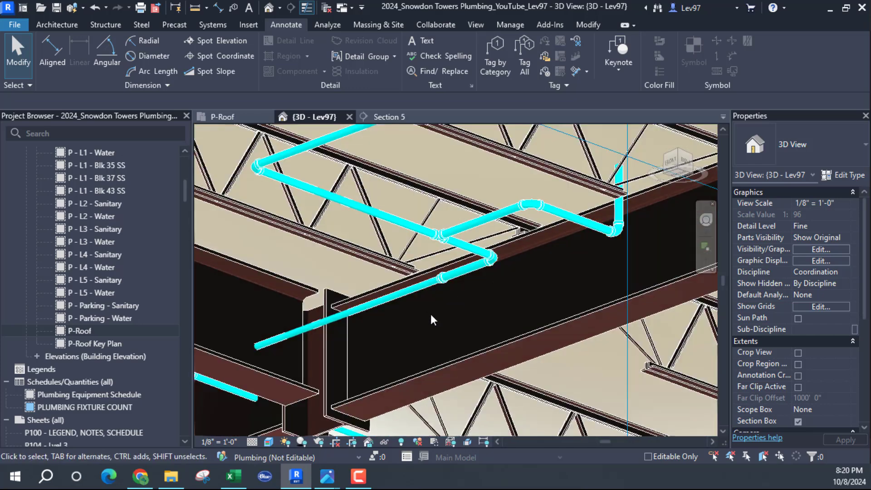
middle_click_drag(431, 317, 380, 309, "shift")
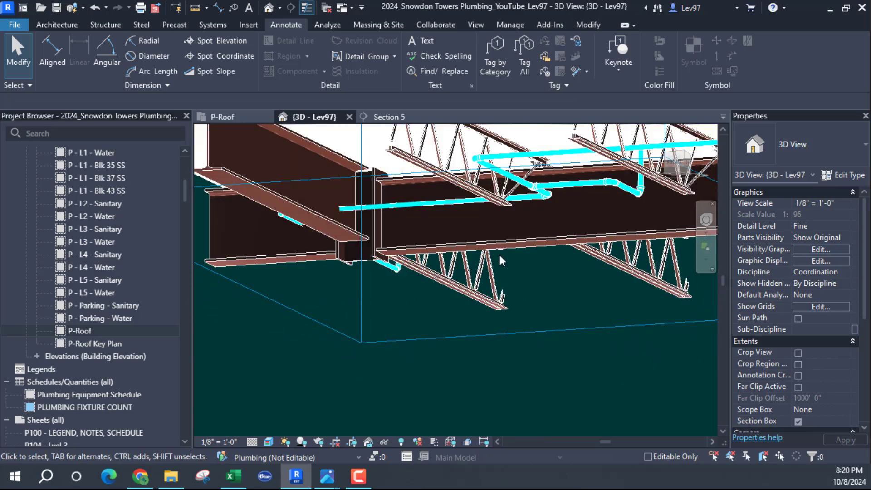
middle_click_drag(499, 256, 486, 206, "shift")
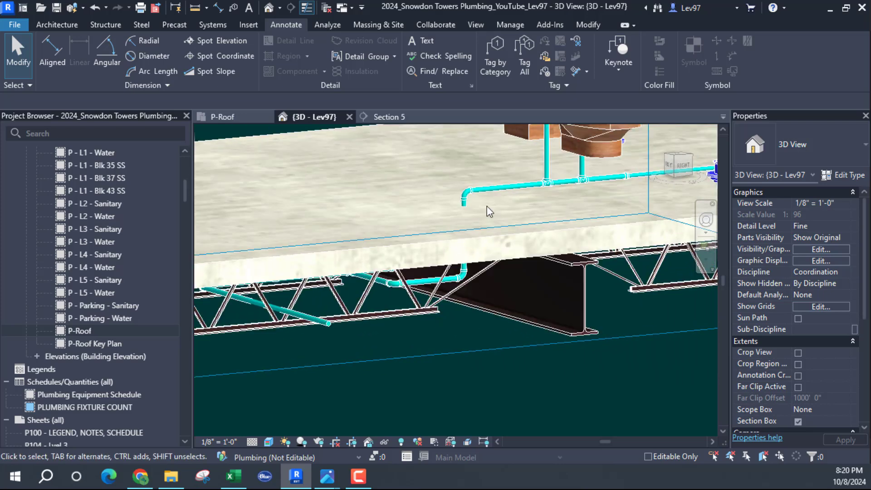
scroll(489, 190, "up", 2)
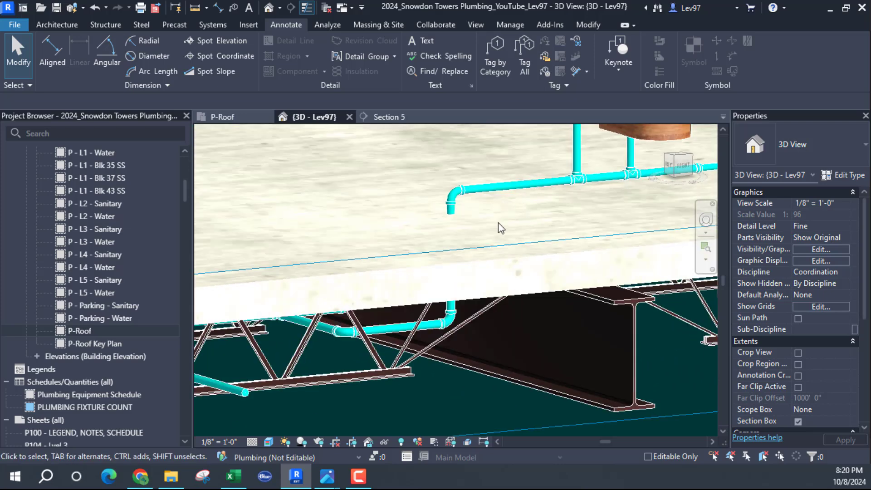
middle_click_drag(491, 231, 500, 282, "shift")
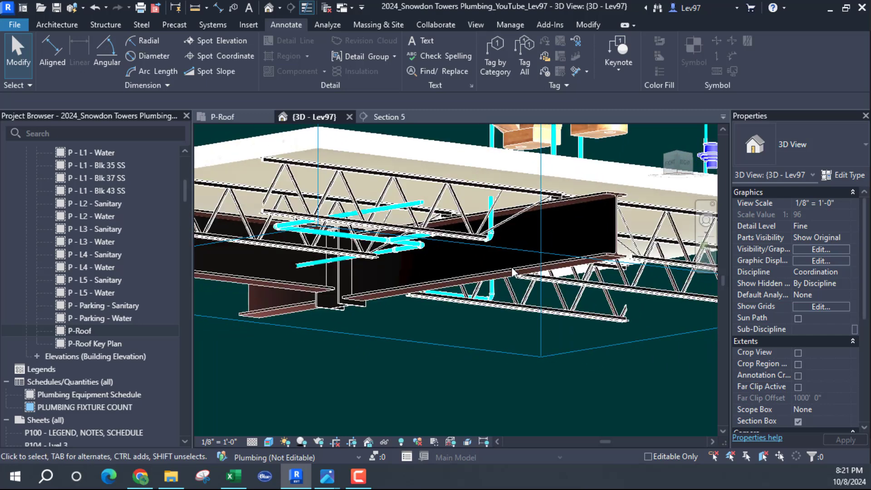
middle_click_drag(511, 291, 550, 260, "shift")
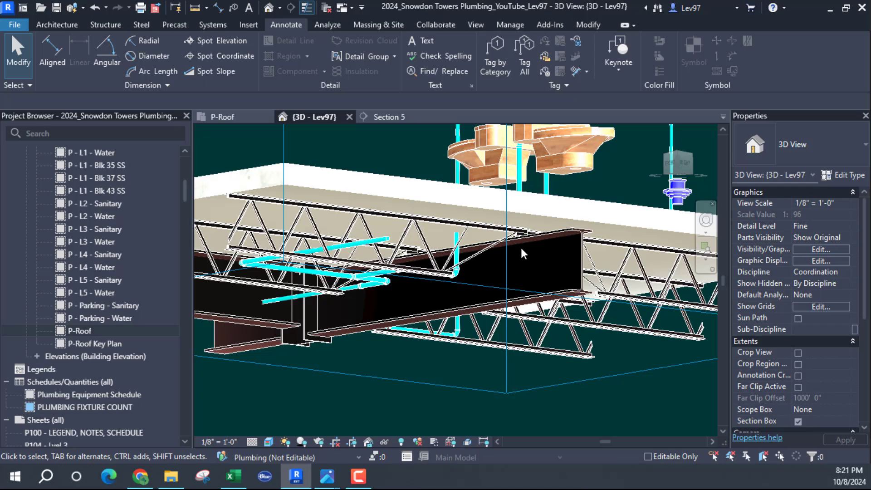
middle_click_drag(487, 267, 457, 253, "shift")
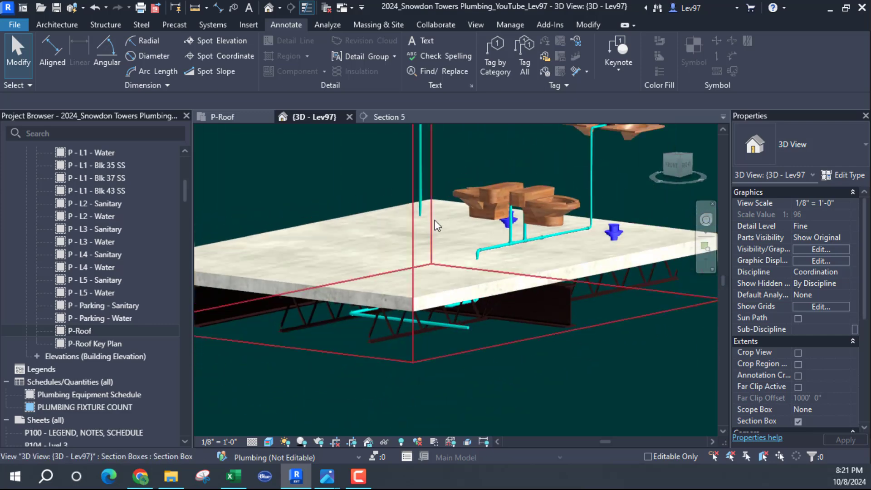
Zoom in on the tankless water heater and its pipe fittings, then zoom out to the whole section box.
middle_click_drag(436, 225, 470, 305, "shift")
scroll(474, 253, "up", 3)
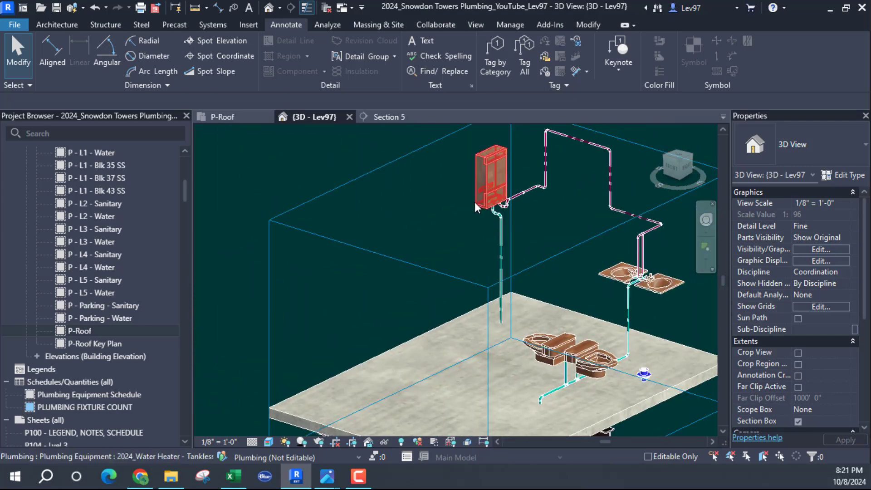
scroll(476, 208, "up", 4)
middle_click_drag(472, 241, 452, 249, "shift")
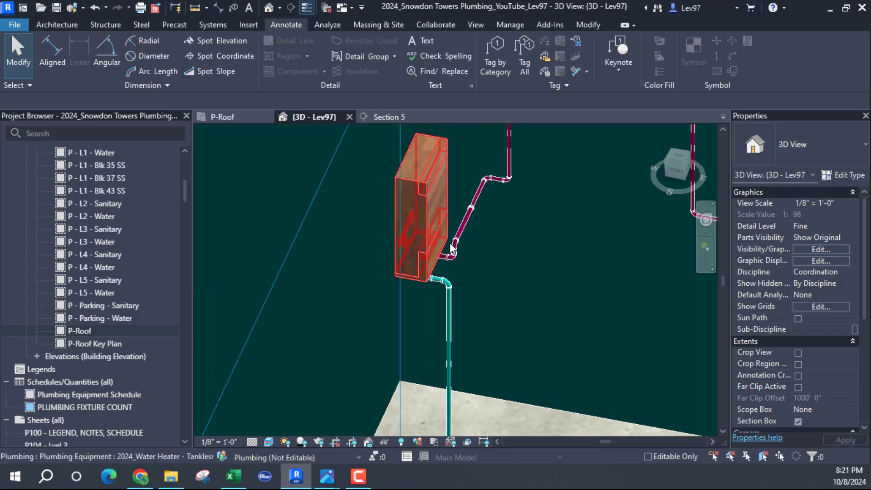
middle_click_drag(510, 216, 455, 342)
scroll(432, 355, "up", 3)
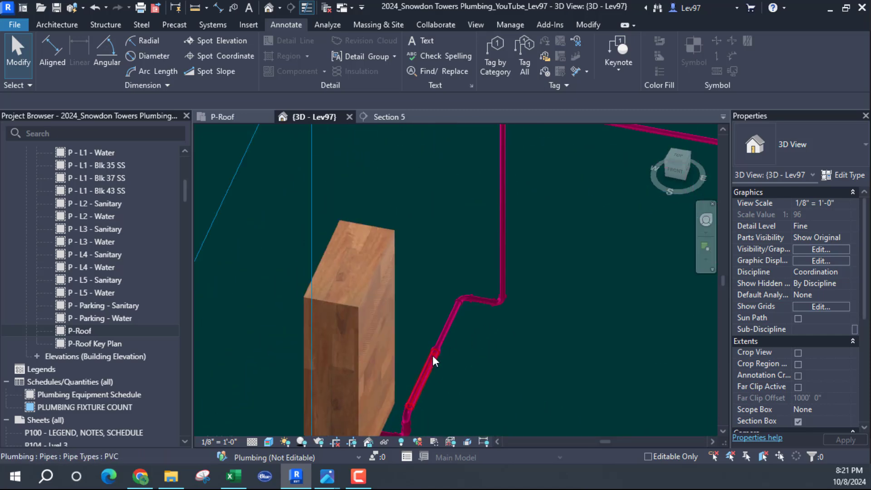
scroll(432, 355, "up", 4)
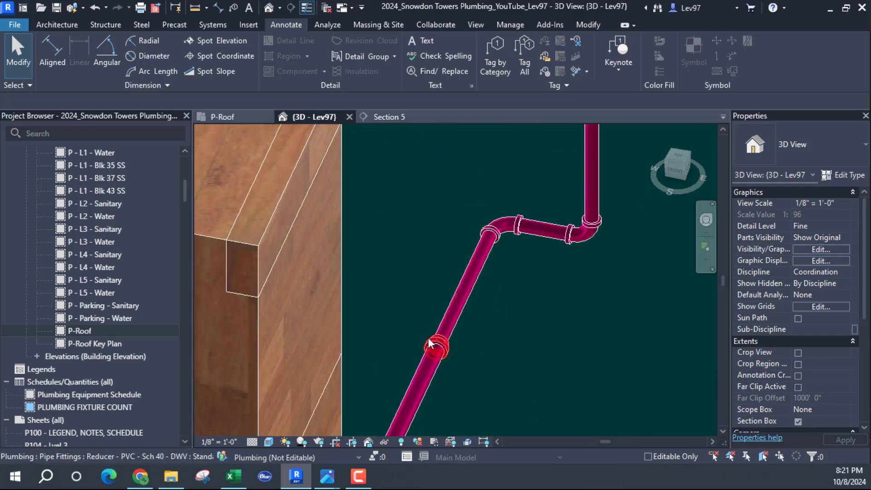
scroll(495, 308, "down", 8)
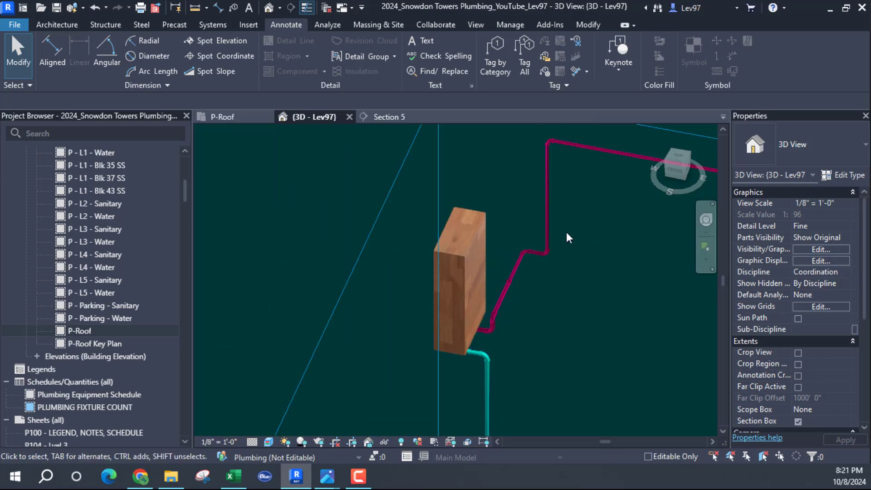
middle_click_drag(566, 232, 529, 237)
scroll(373, 258, "down", 5)
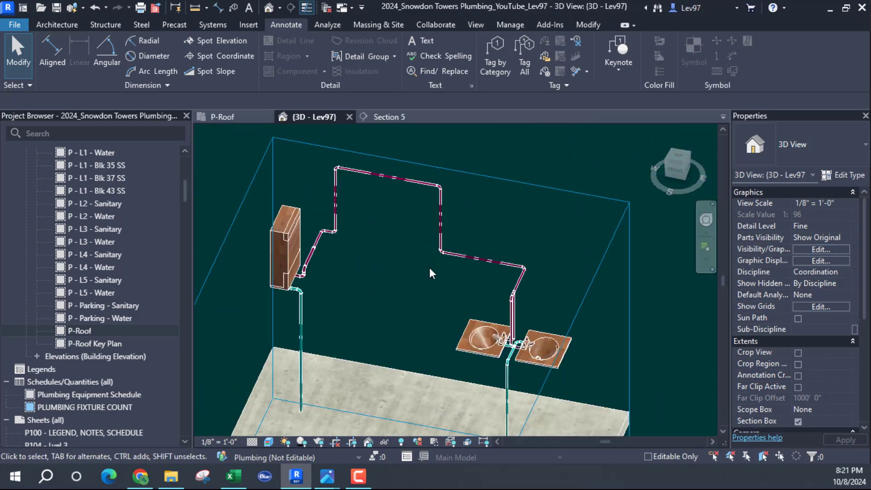
In Revit Links visibility, turn on the Architectural link and hide the Structural link.
left_click(826, 249)
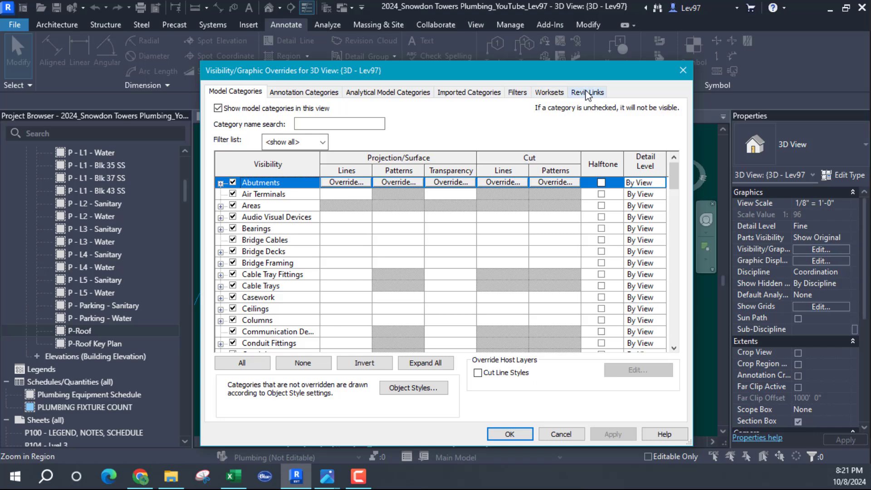
left_click(587, 91)
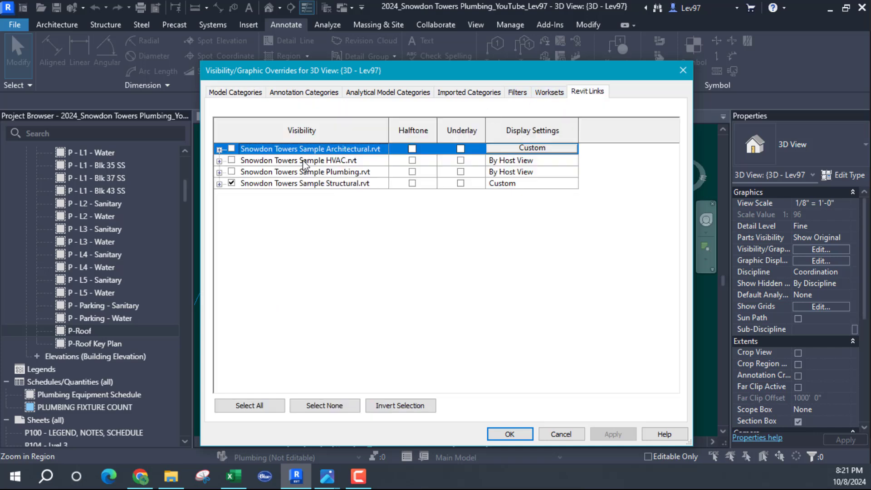
left_click(232, 149)
left_click(231, 183)
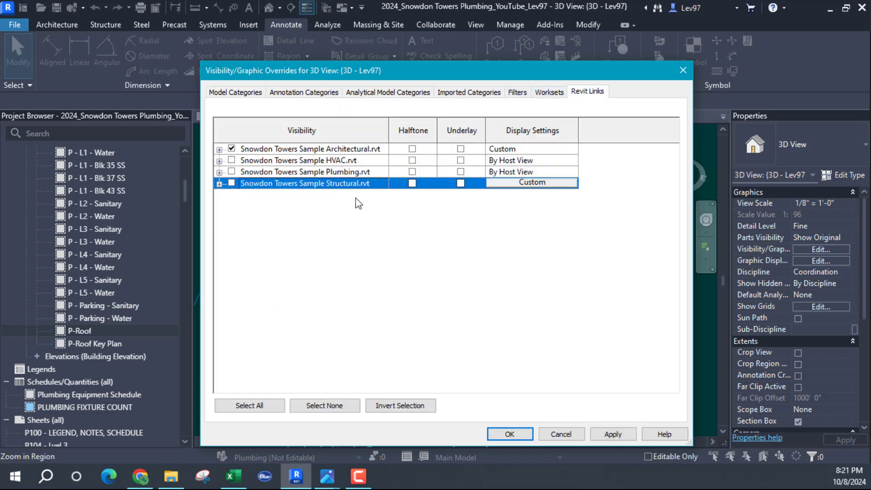
Try custom model category settings for the Architectural link, then cancel those changes.
left_click(526, 149)
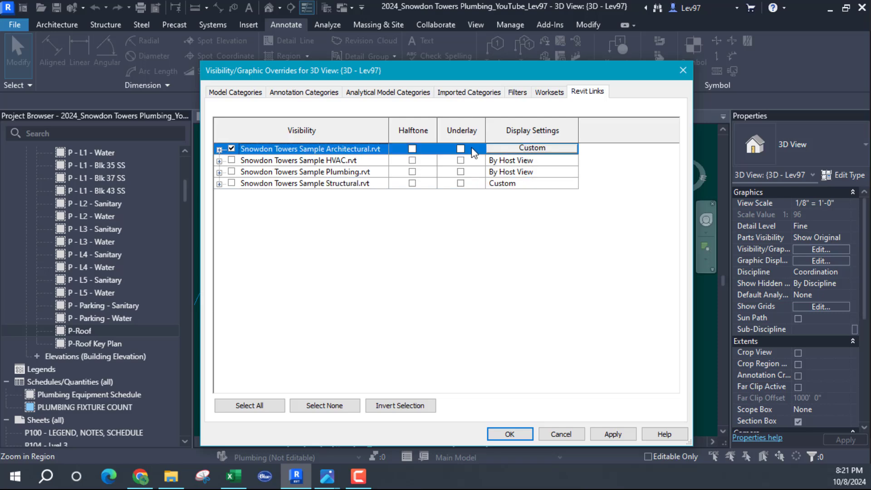
left_click(531, 149)
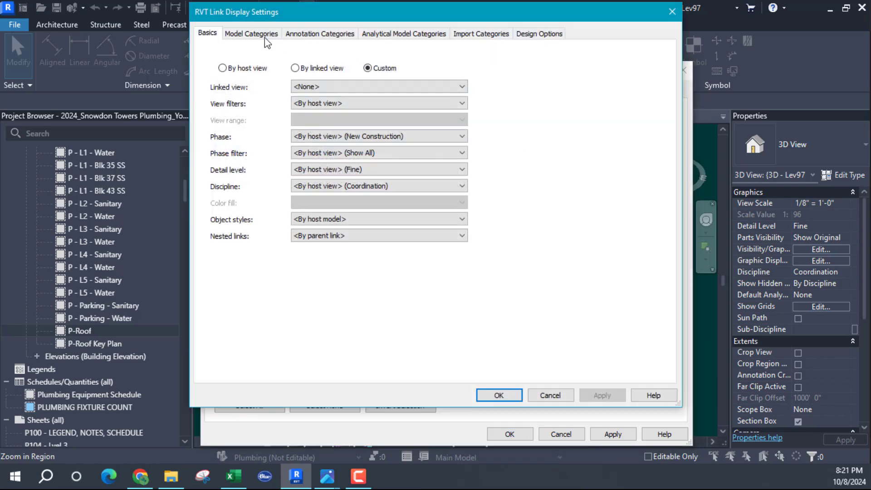
left_click(265, 36)
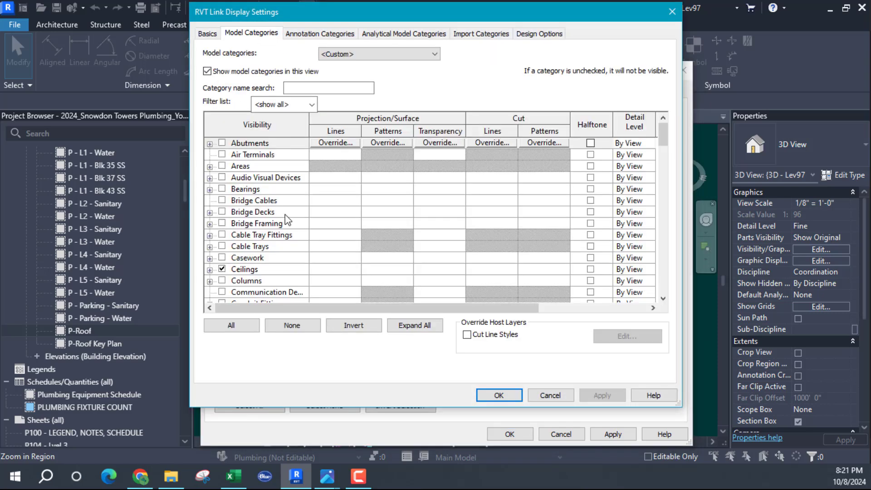
left_click(245, 216)
key("d")
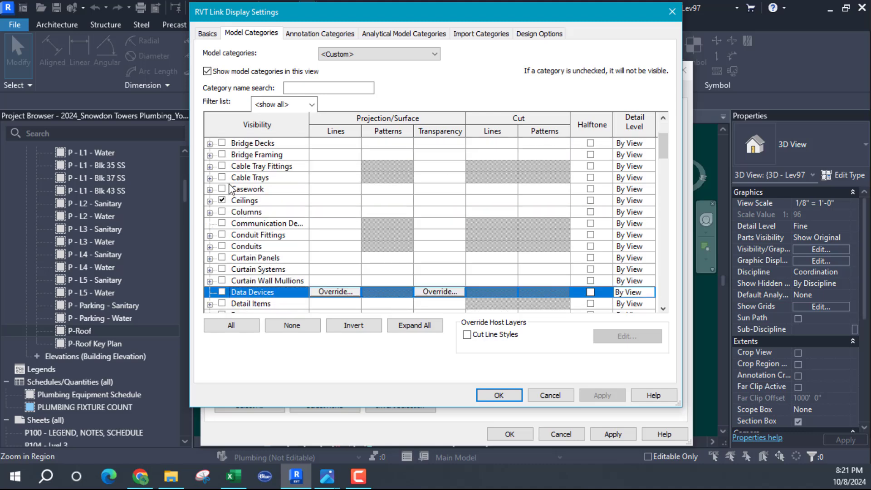
scroll(238, 293, "down", 2)
left_click(222, 258)
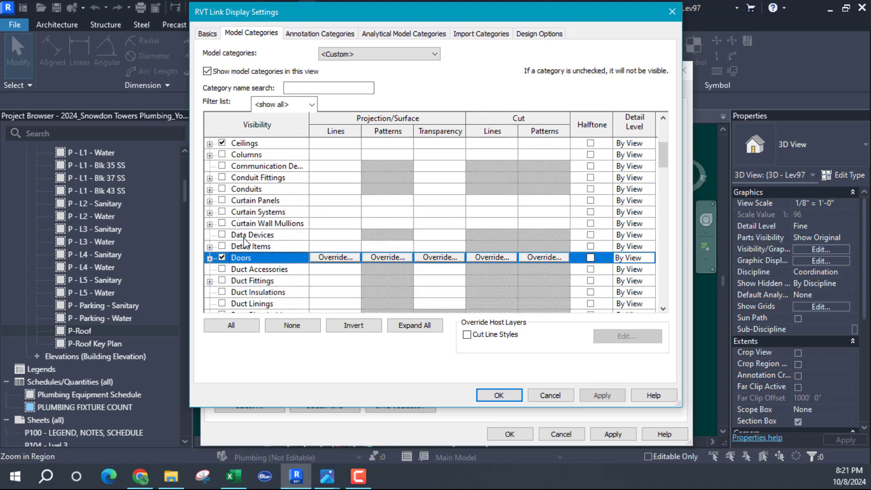
left_click(234, 326)
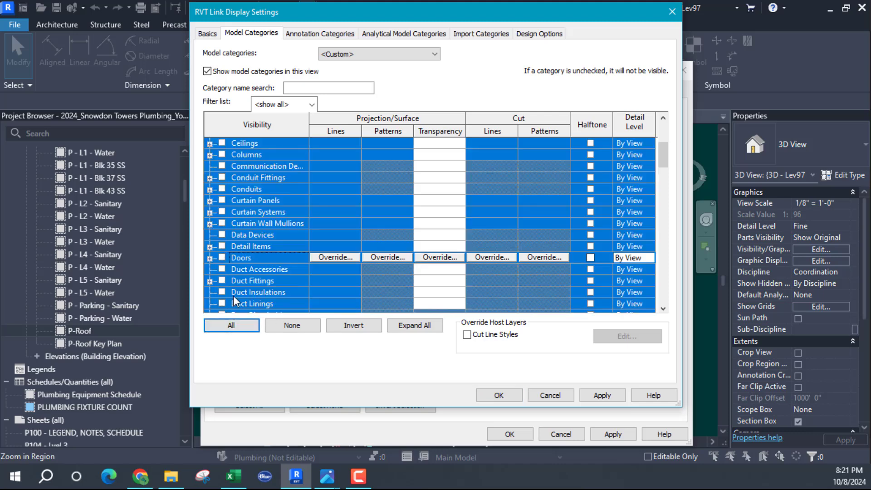
left_click(299, 325)
left_click(300, 324)
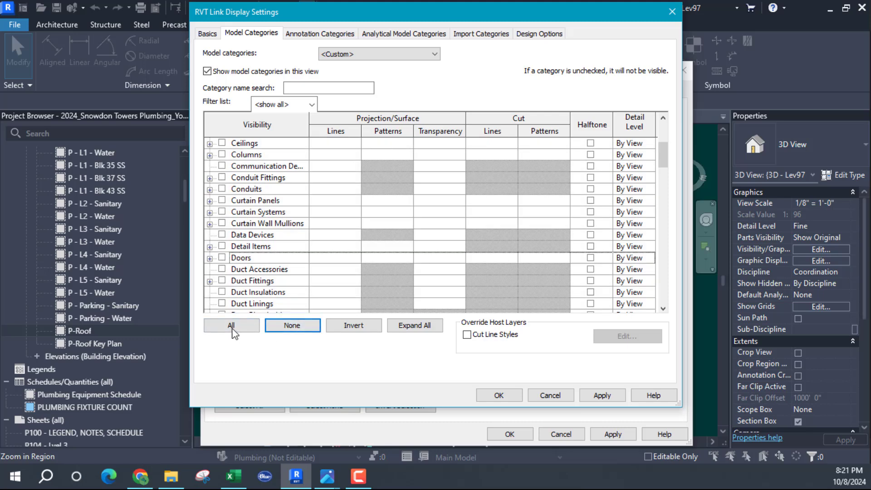
left_click(550, 395)
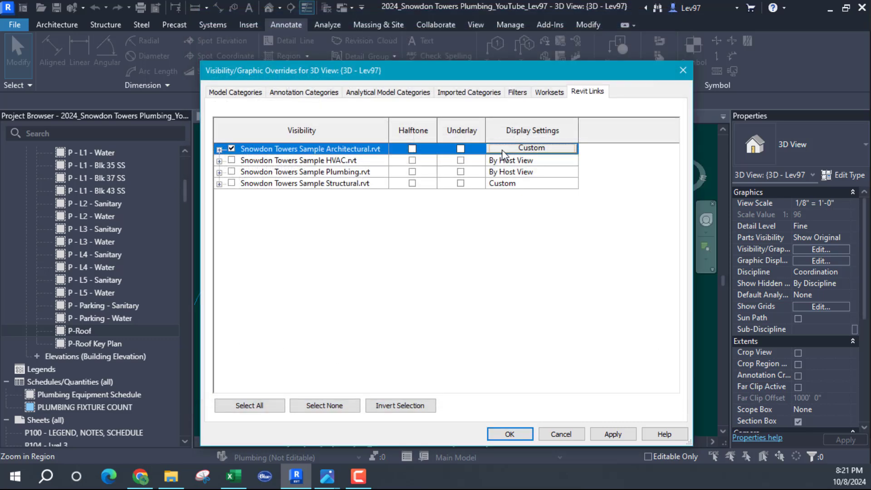
Set the Architectural link to show only the Doors category and apply the overrides.
left_click(520, 149)
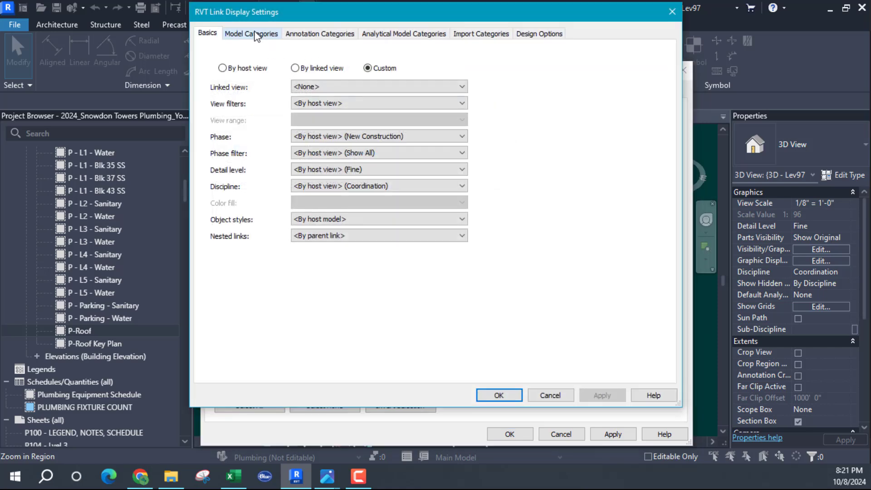
left_click(252, 33)
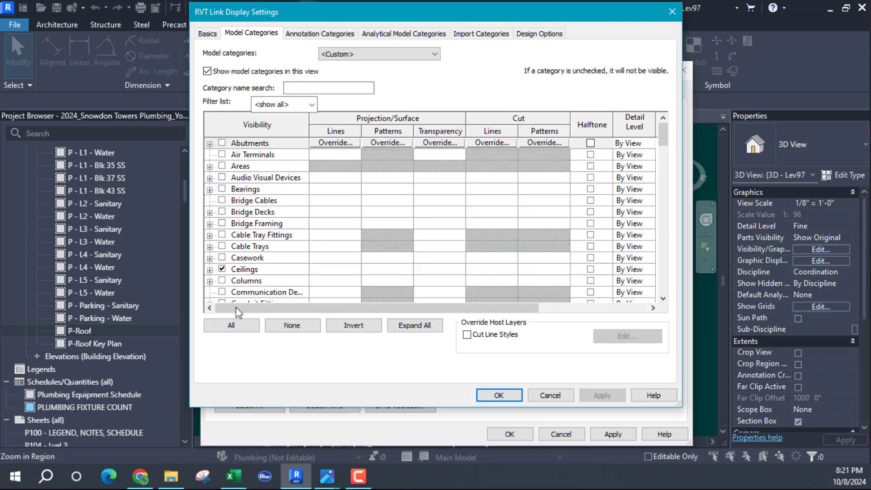
left_click(240, 325)
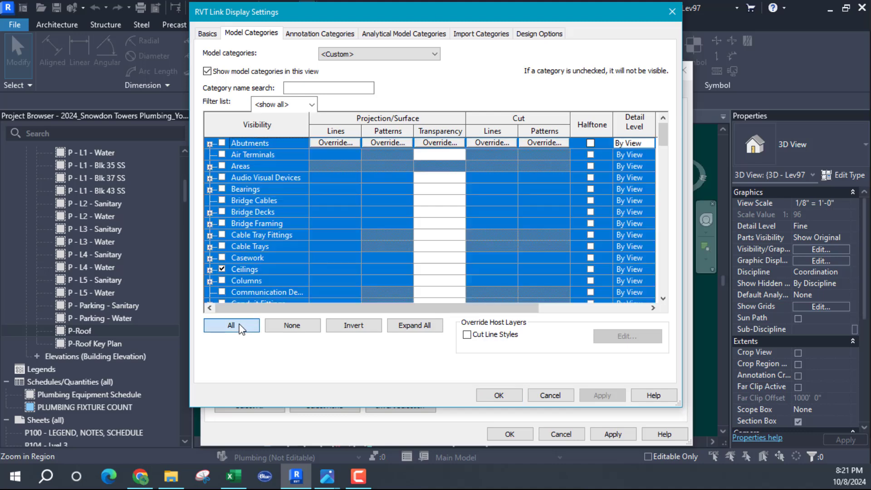
left_click(222, 269)
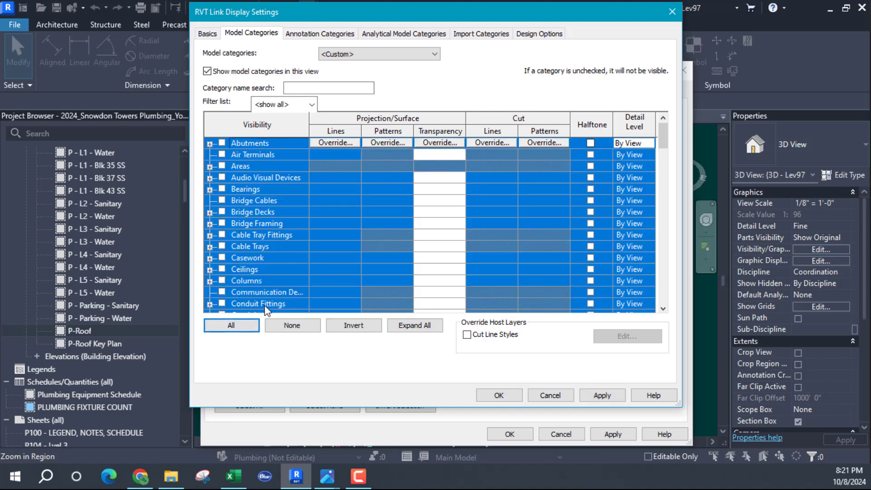
left_click(302, 331)
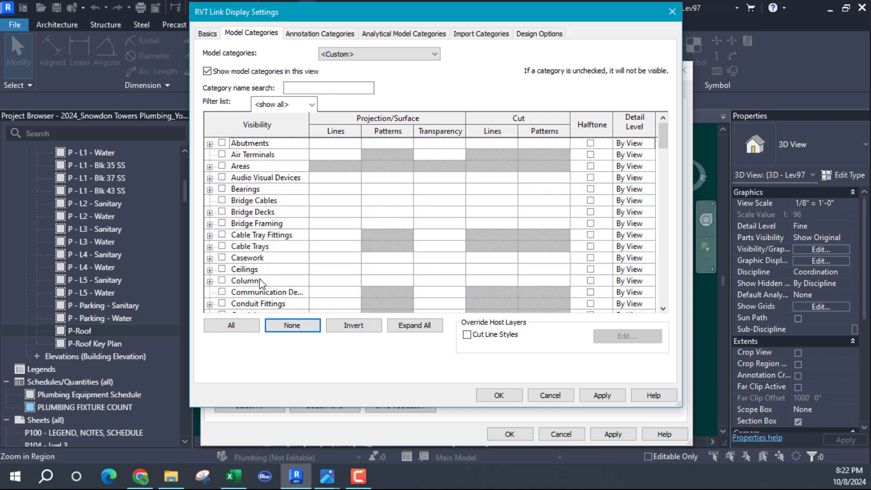
key("d")
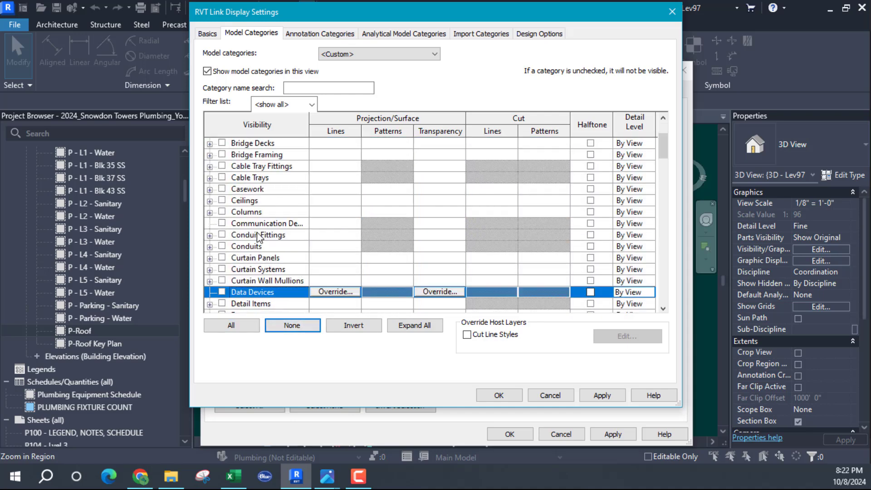
scroll(261, 247, "down", 3)
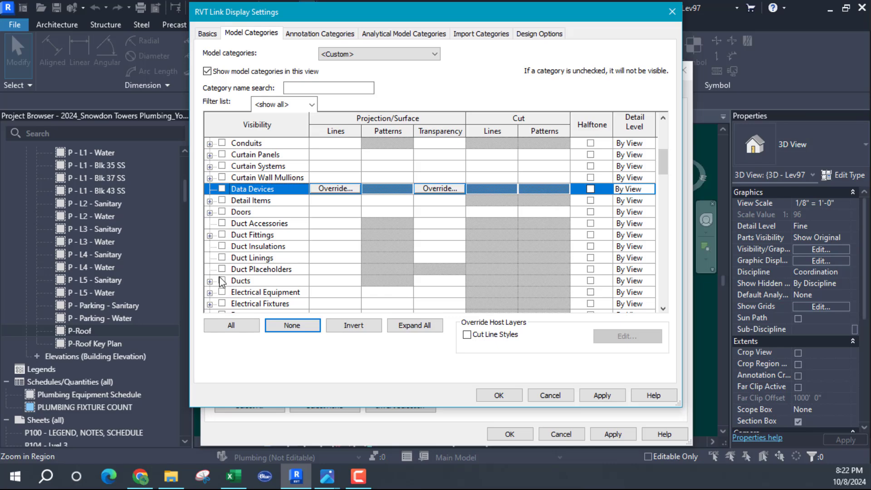
left_click(222, 212)
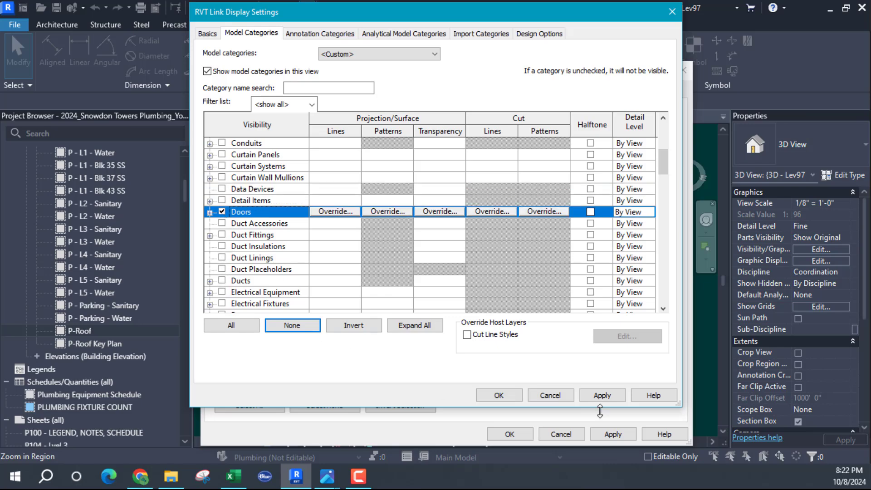
left_click(499, 395)
left_click(509, 434)
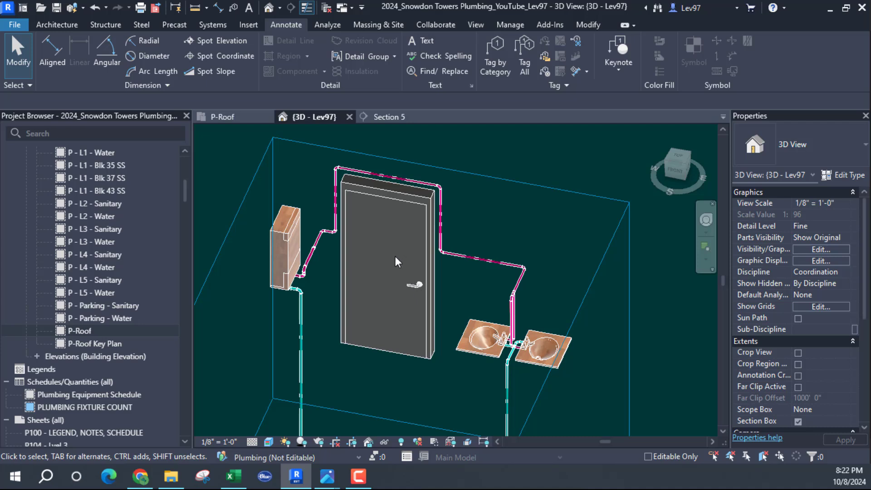
middle_click_drag(394, 255, 373, 250, "shift")
scroll(381, 227, "up", 3)
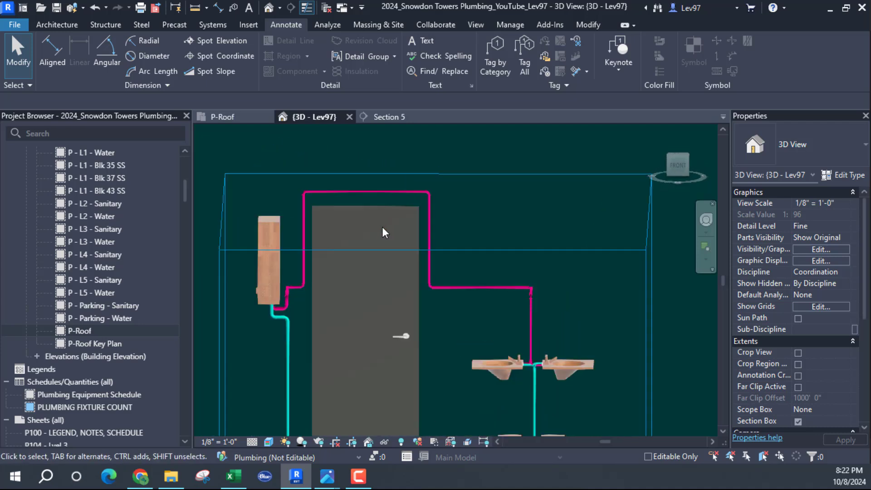
scroll(366, 230, "down", 3)
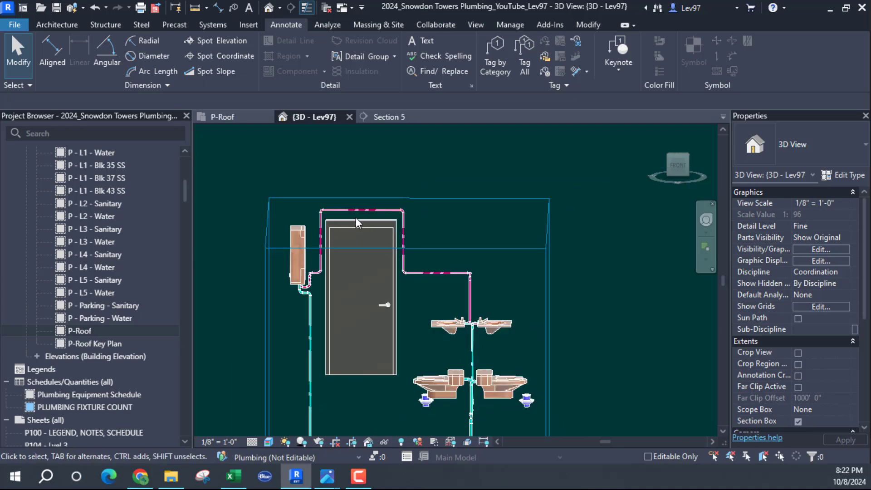
scroll(365, 219, "up", 3)
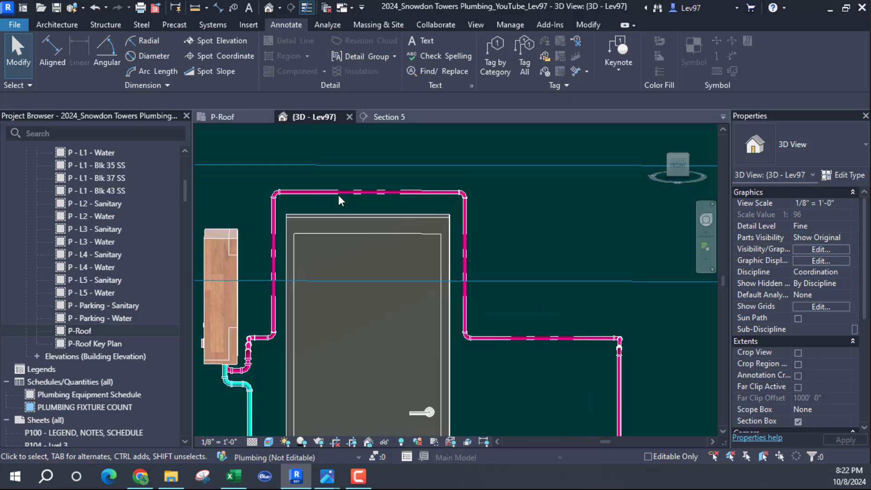
left_click(357, 223)
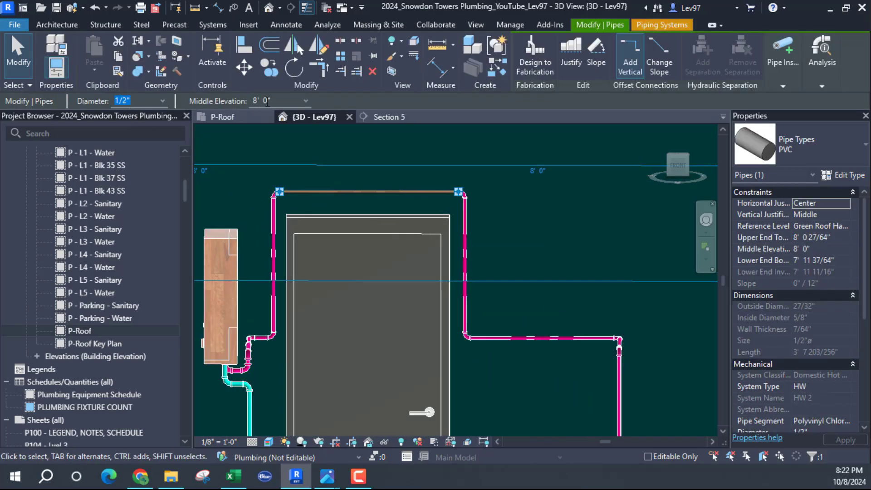
left_click(558, 240)
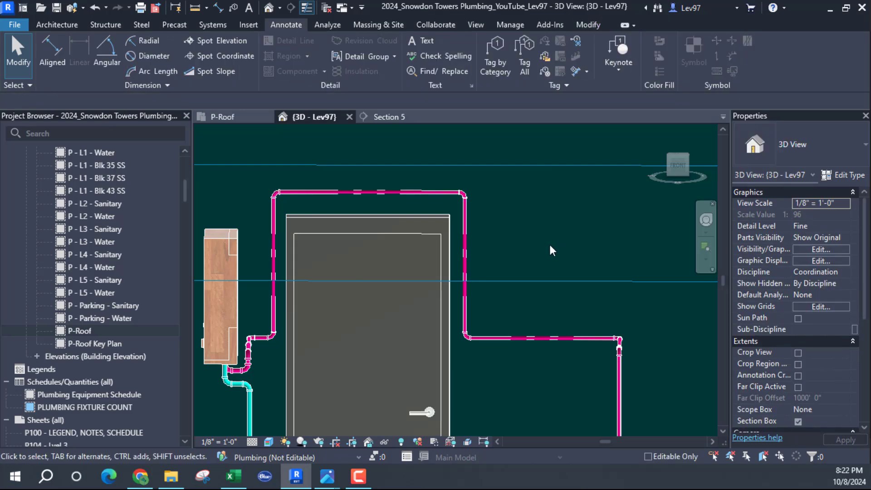
scroll(549, 243, "down", 3)
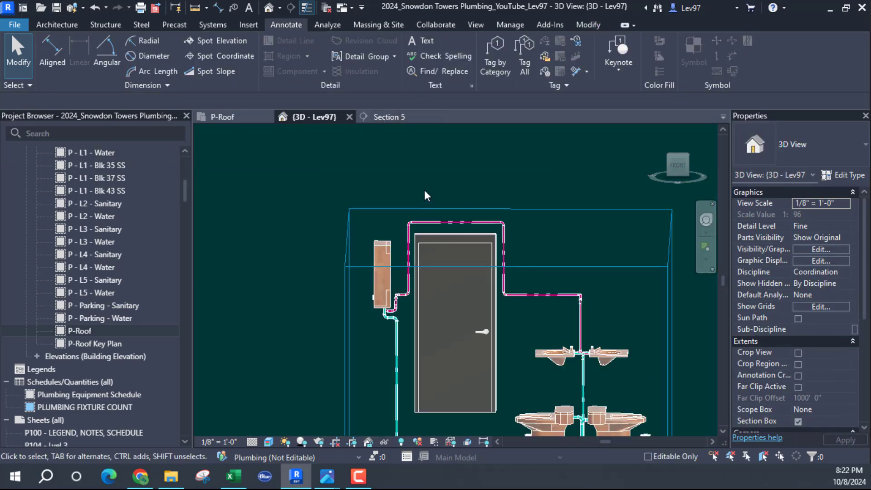
left_click(809, 249)
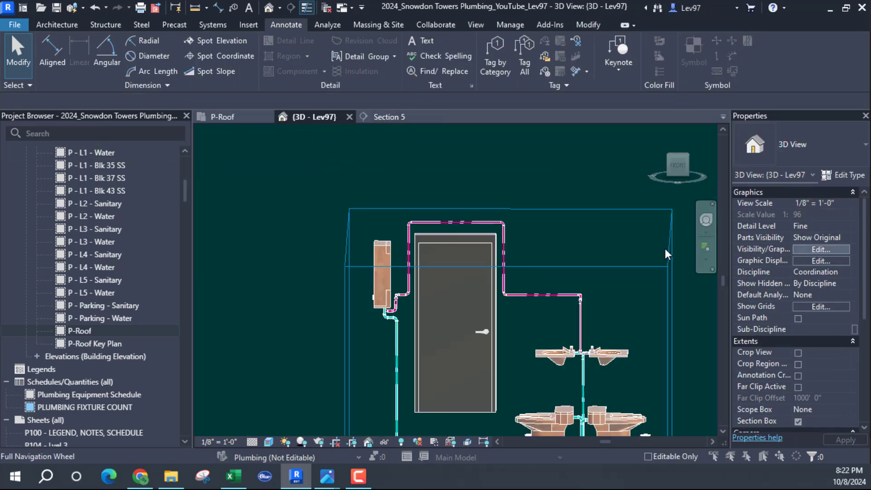
Hide the Architectural link and orbit to an angled view of the plumbing.
left_click(583, 94)
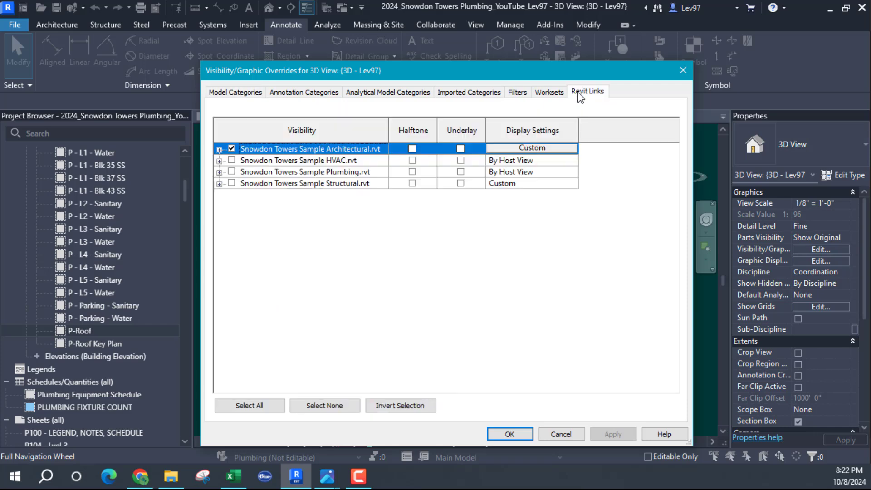
left_click(232, 148)
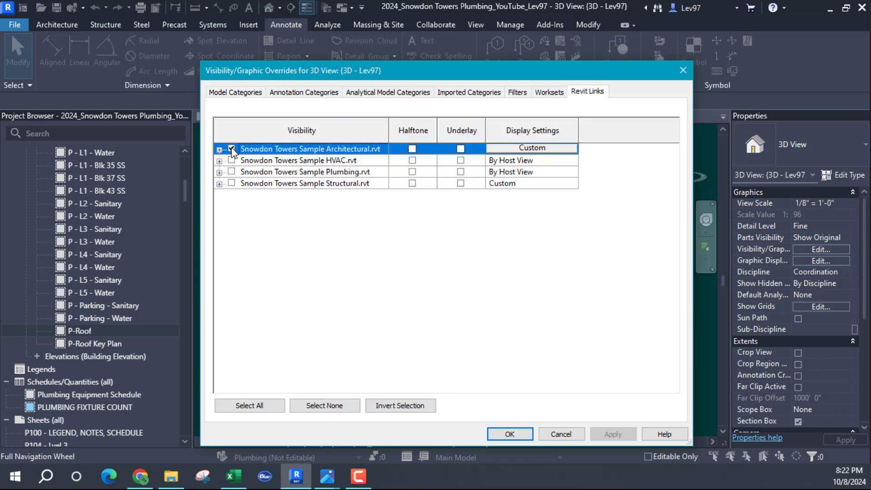
left_click(509, 434)
middle_click_drag(522, 337, 231, 163, "shift")
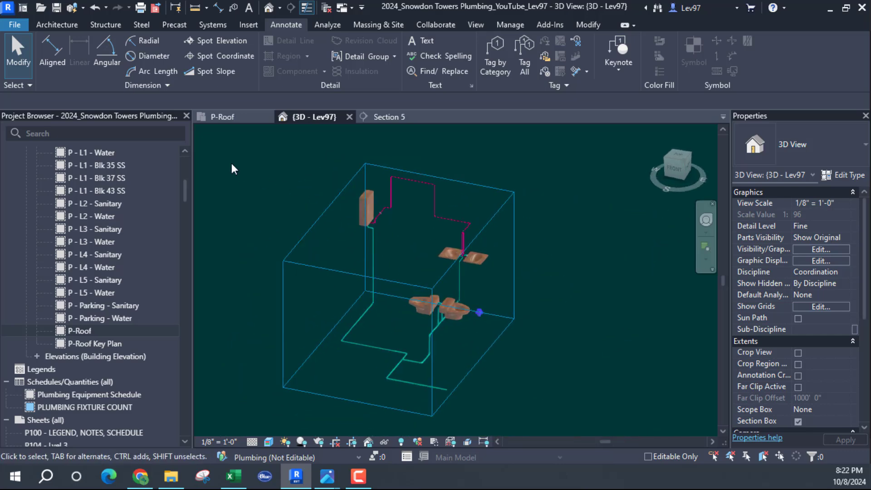
Back on the P-Roof plan, check the 1/2"ø HW tag and pan across the 1"ø CW run and SS RD5 drain.
left_click(238, 117)
middle_click_drag(361, 190, 356, 179)
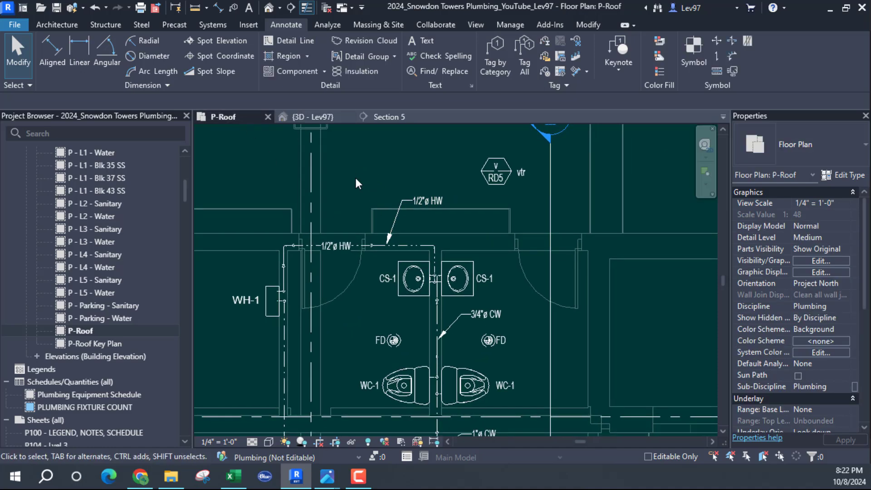
left_click(338, 249)
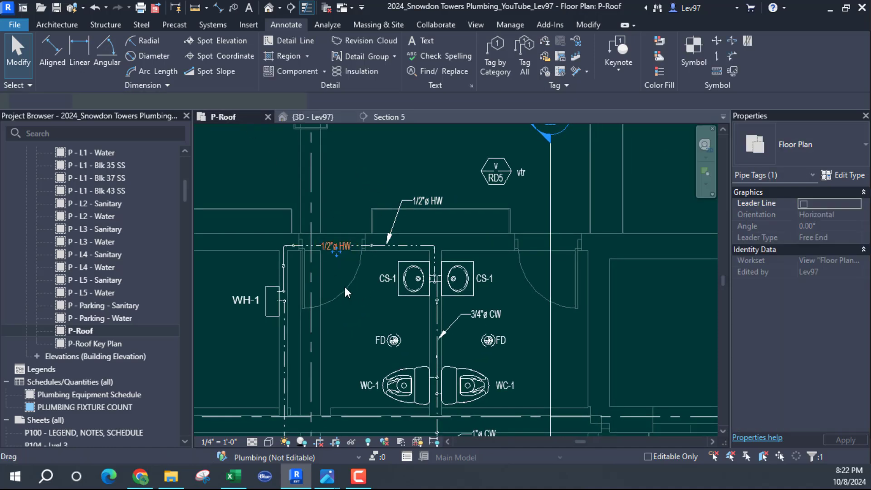
key("Escape")
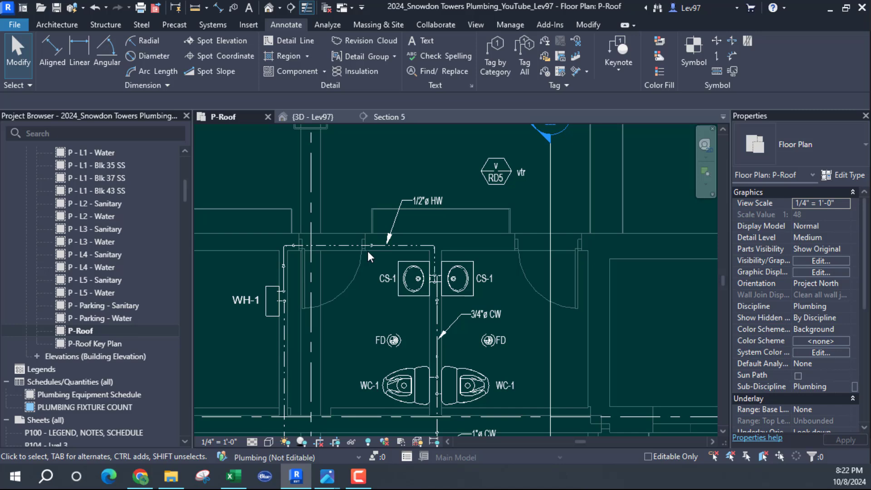
scroll(393, 295, "up", 2)
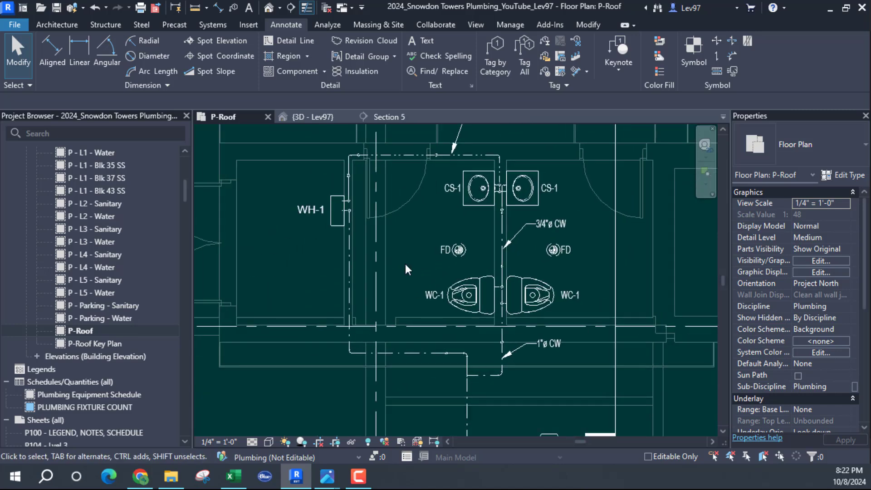
scroll(405, 262, "down", 2)
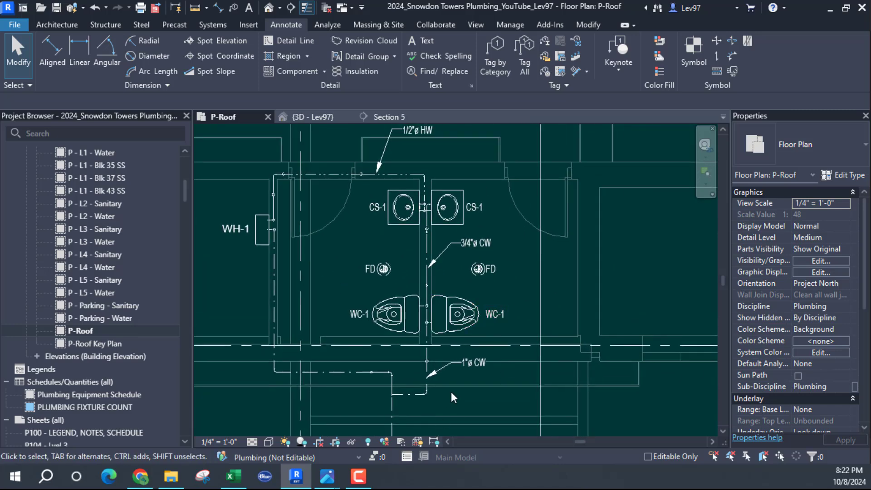
middle_click_drag(451, 391, 445, 204)
middle_click_drag(439, 236, 448, 355)
middle_click_drag(464, 235, 462, 314)
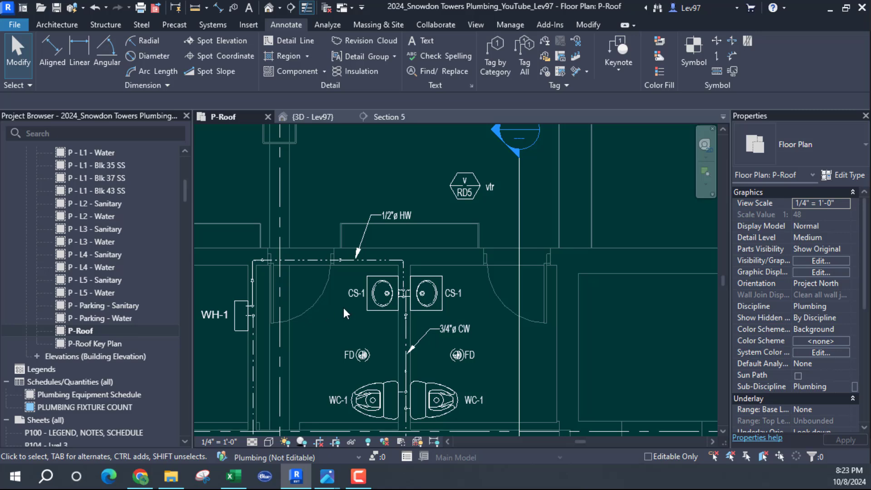
middle_click_drag(323, 328, 376, 249)
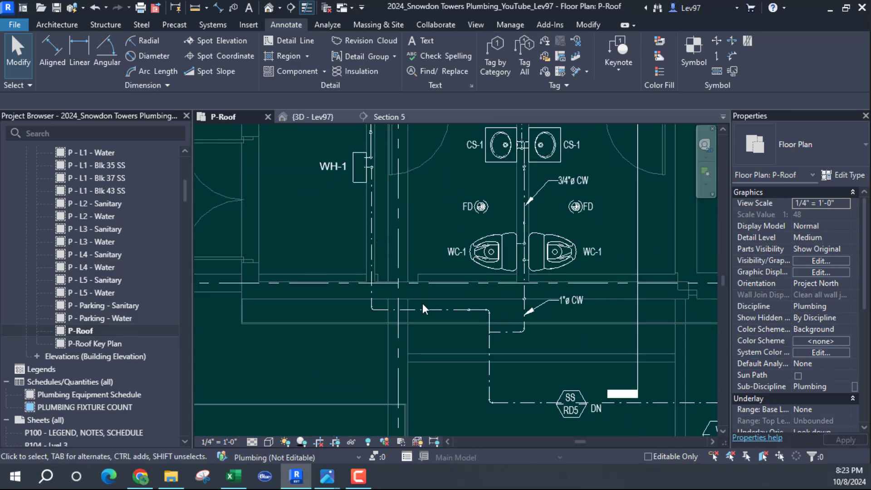
middle_click_drag(348, 222, 382, 268)
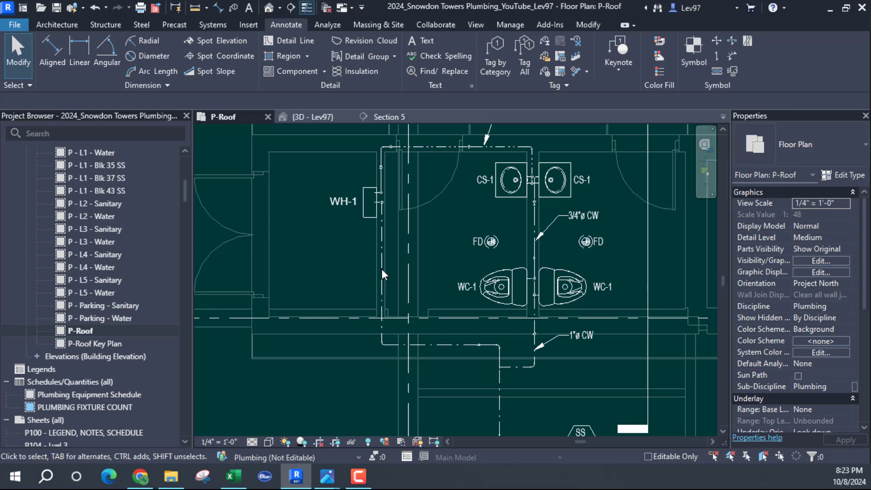
Tag the vertical pipe beside WH-1 with a horizontal 3/4"ø CW tag and elbowed leader.
left_click(496, 70)
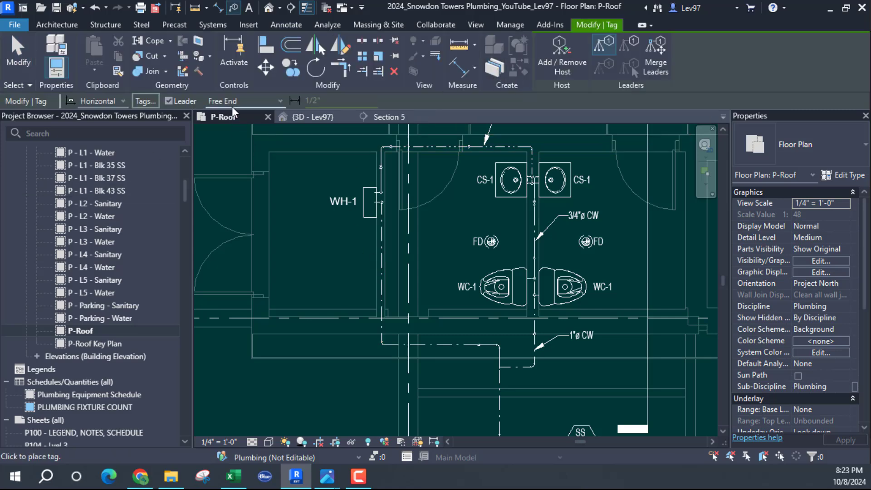
left_click(382, 279)
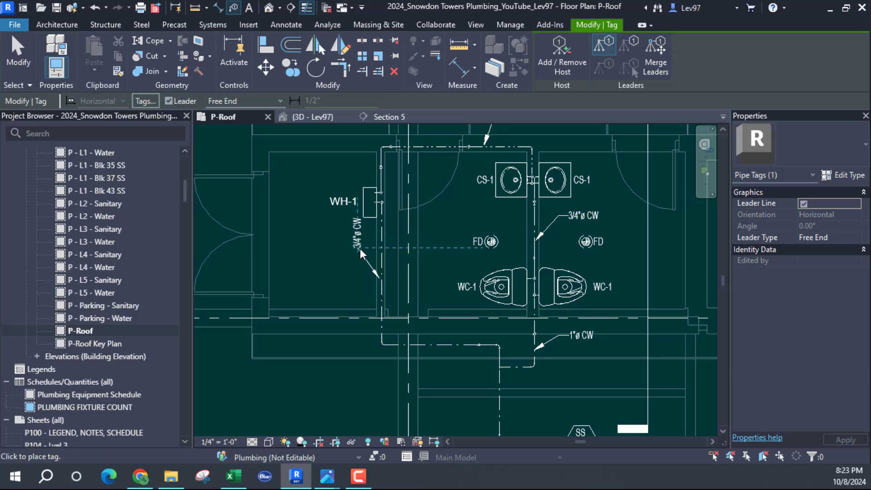
scroll(361, 249, "up", 4)
left_click(366, 264)
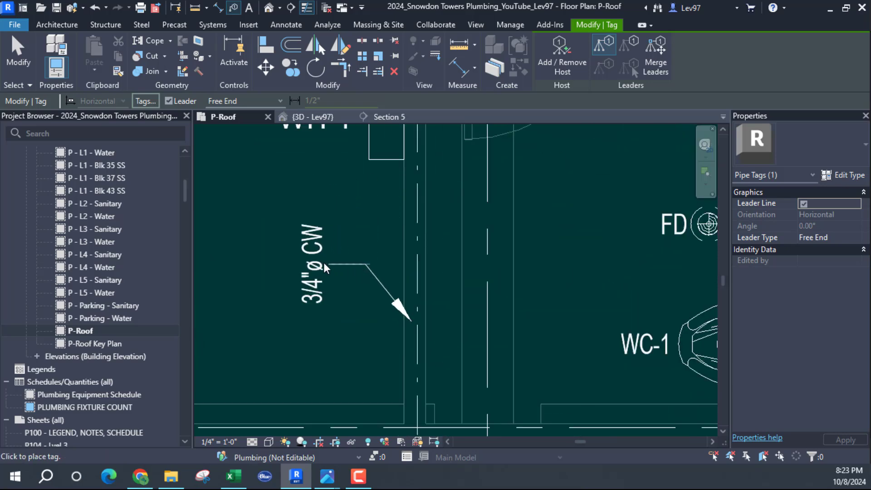
key("space")
left_click(318, 273)
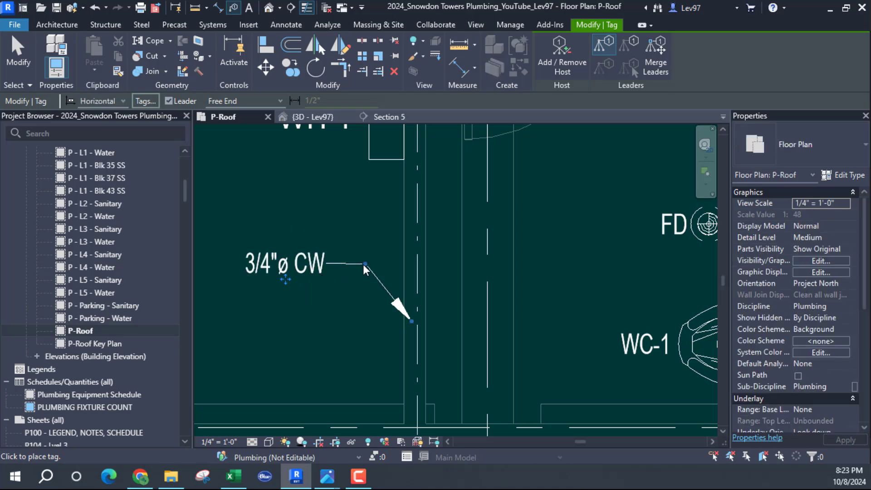
key("Escape")
middle_click_drag(330, 288, 356, 289)
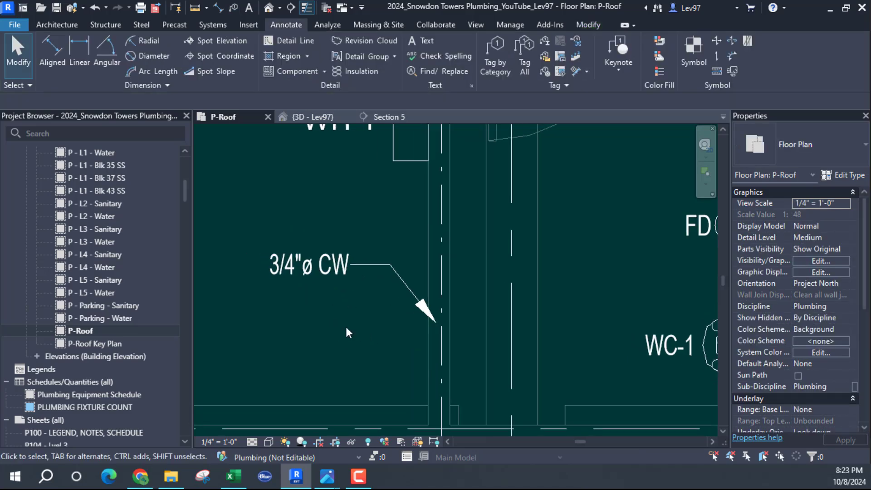
Synchronize the model with the central file and frame the fixtures and new tag.
left_click(82, 7)
left_click(107, 53)
scroll(373, 247, "down", 3)
middle_click_drag(372, 263, 306, 279)
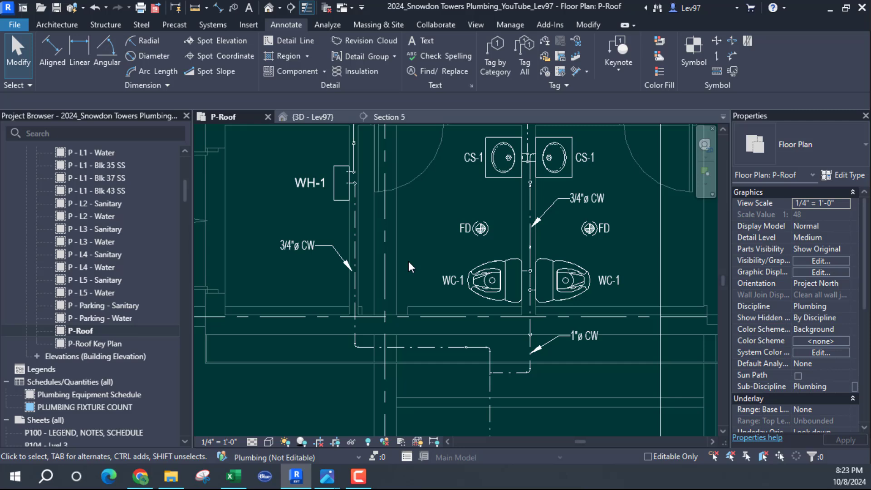
In the 3D Lev97 view, turn on the linked Plumbing.rvt and HVAC.rvt models in Visibility/Graphics.
left_click(323, 116)
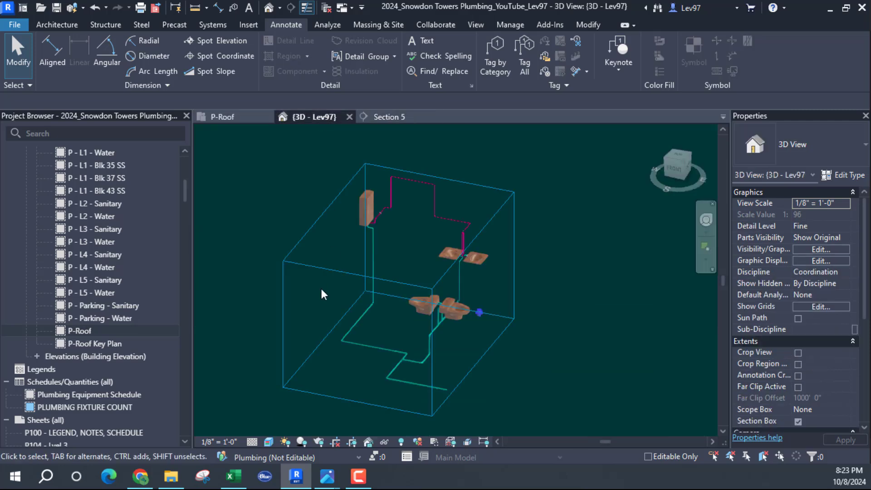
left_click(832, 249)
left_click(587, 92)
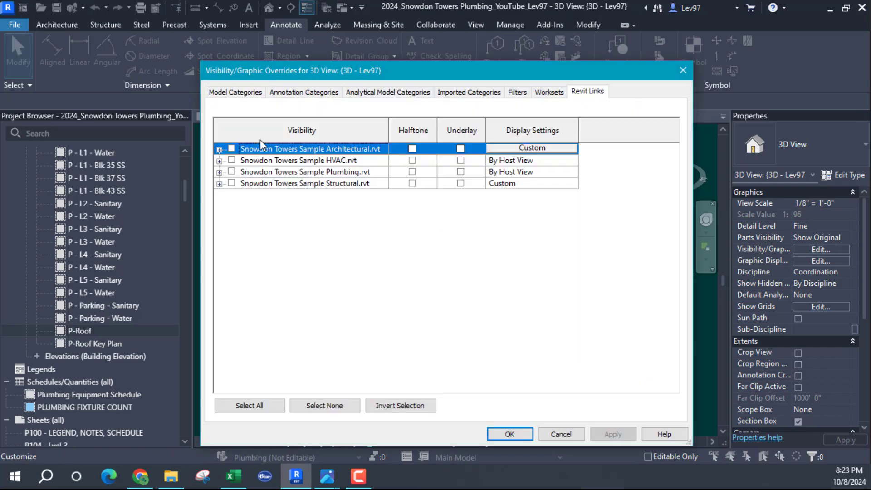
left_click(232, 172)
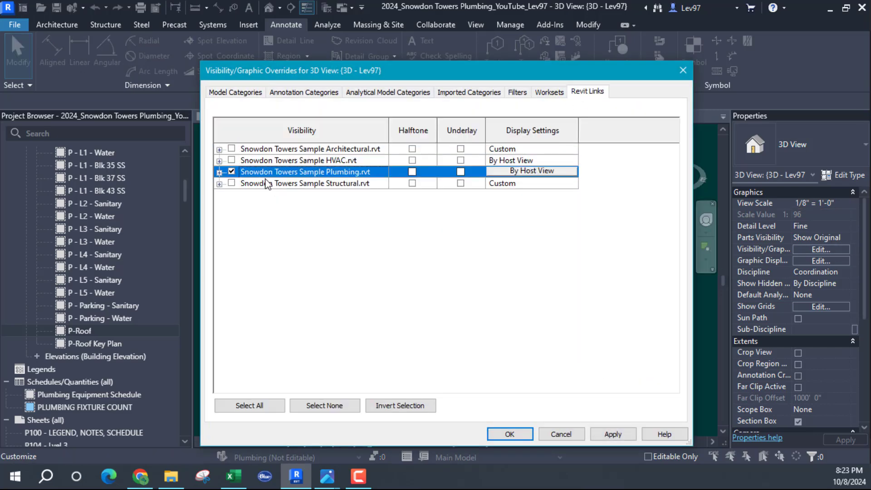
left_click(231, 160)
left_click(509, 434)
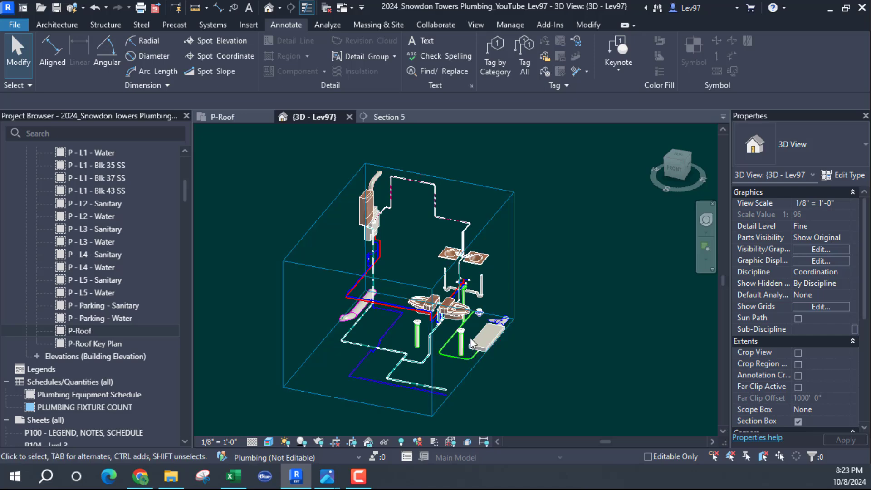
middle_click_drag(469, 337, 469, 319, "shift")
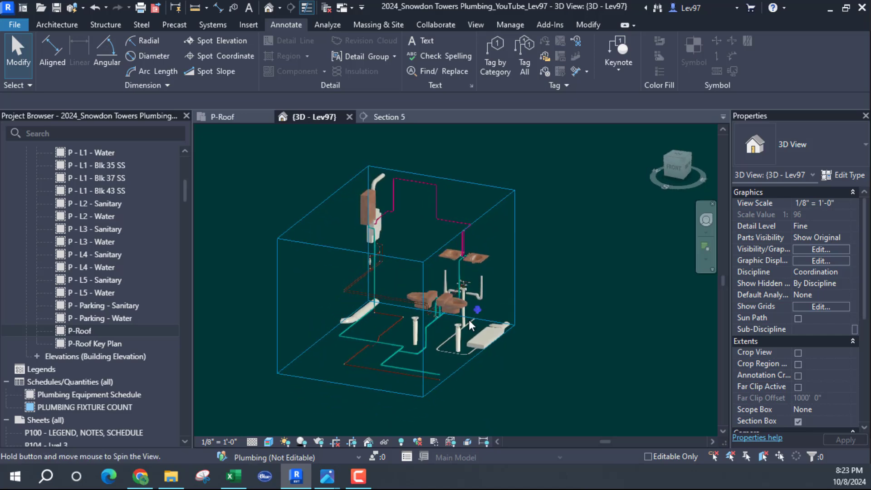
scroll(390, 254, "up", 5)
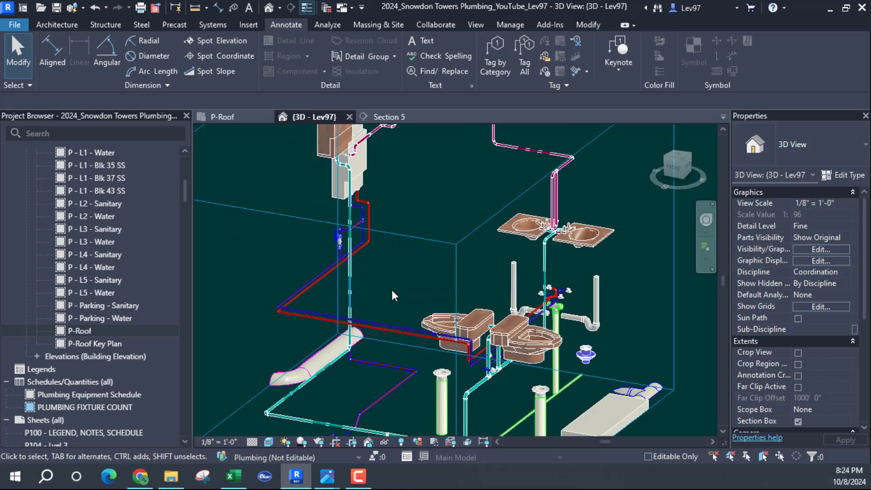
middle_click_drag(391, 288, 425, 310, "shift")
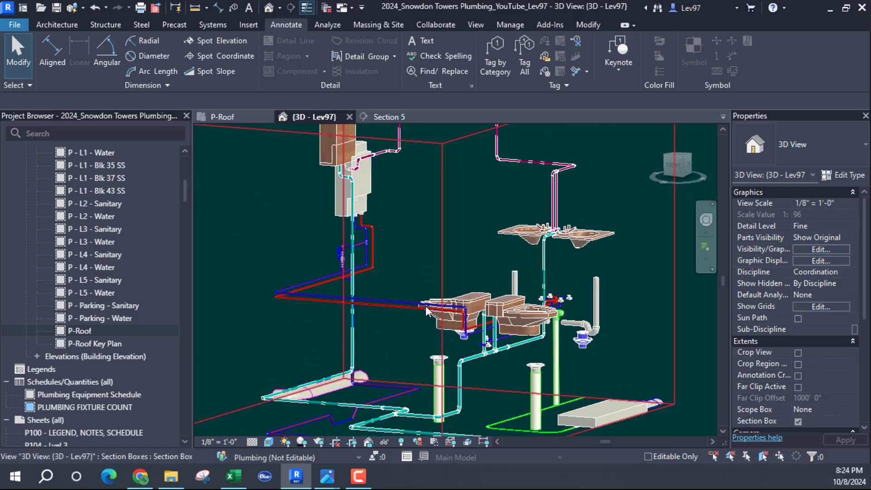
scroll(396, 265, "up", 3)
middle_click_drag(396, 264, 616, 248, "shift")
scroll(581, 288, "down", 5)
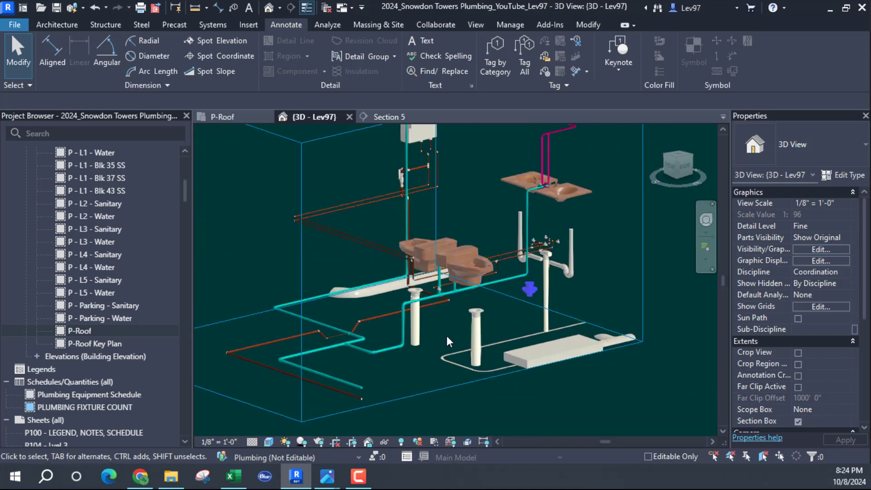
middle_click_drag(446, 336, 482, 383, "shift")
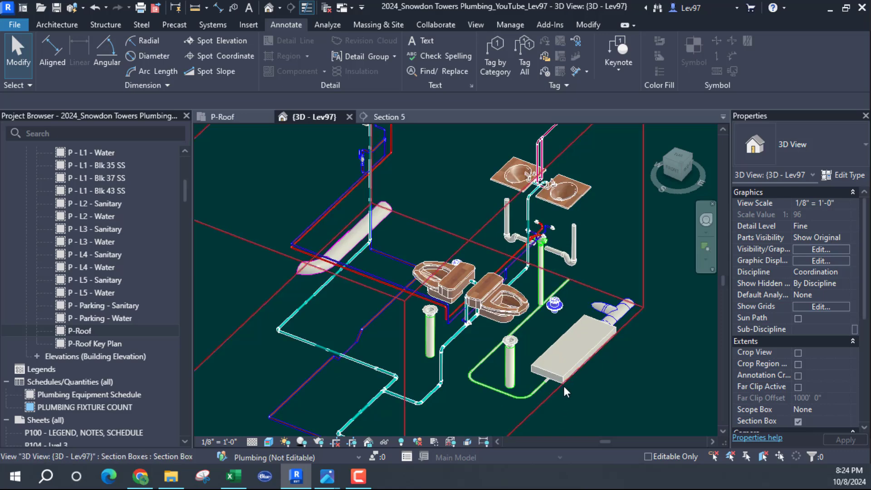
scroll(454, 356, "down", 3)
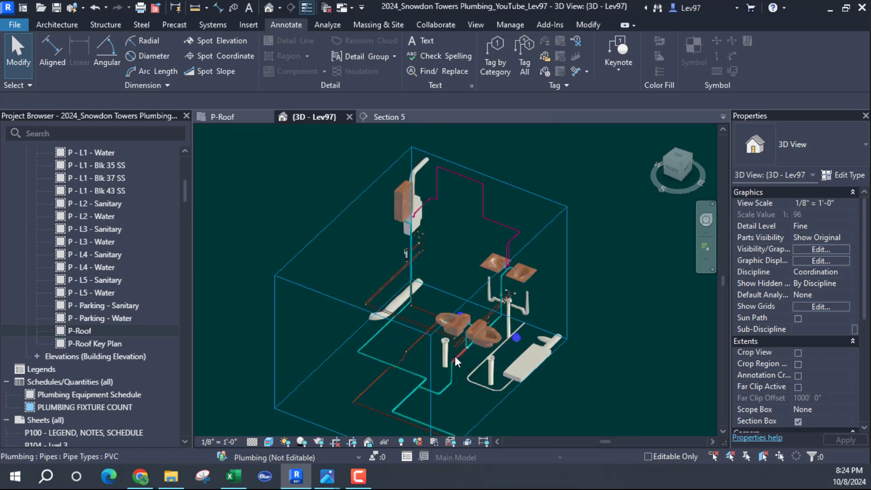
middle_click_drag(454, 355, 494, 276)
Stretch the section box's bottom and right grips outward and orbit to inspect the lower drain piping.
left_click(494, 281)
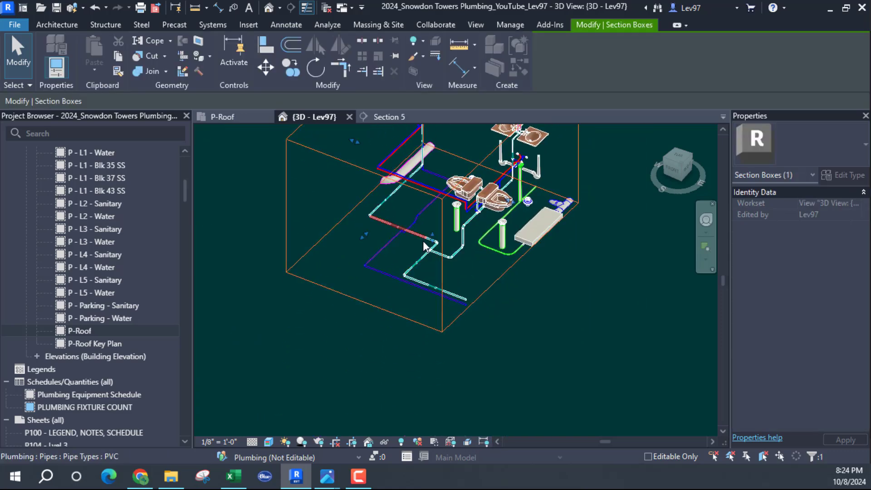
left_click_drag(432, 238, 546, 323)
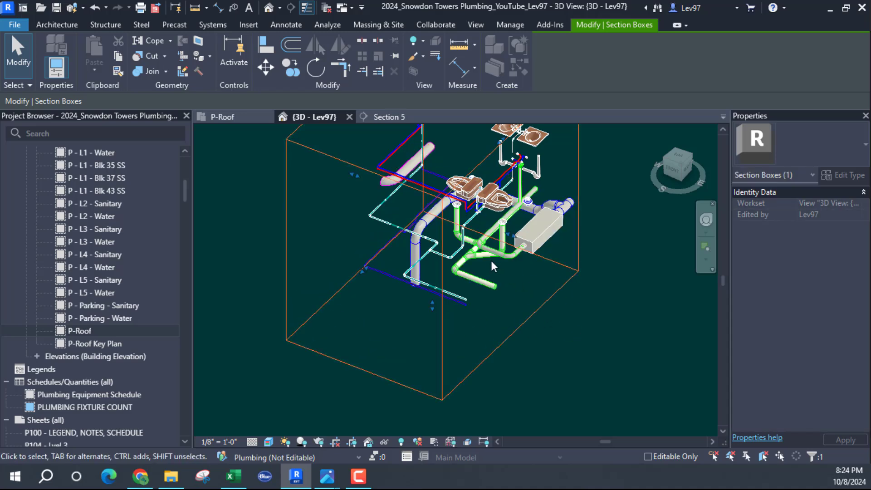
left_click_drag(508, 235, 575, 260)
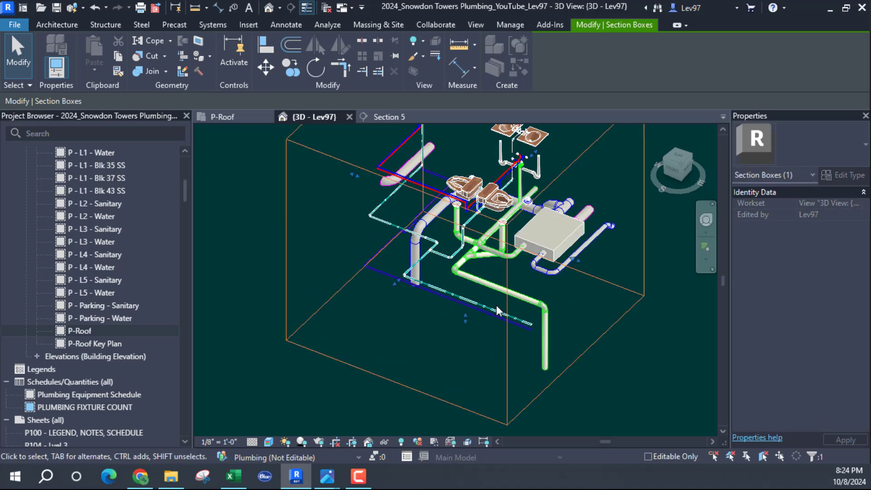
middle_click_drag(497, 310, 459, 277, "shift")
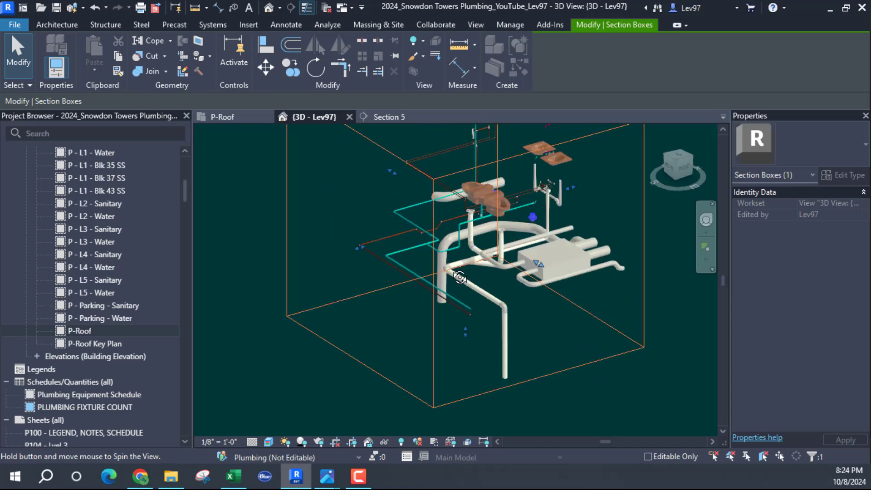
scroll(459, 276, "up", 5)
middle_click_drag(533, 241, 456, 345, "shift")
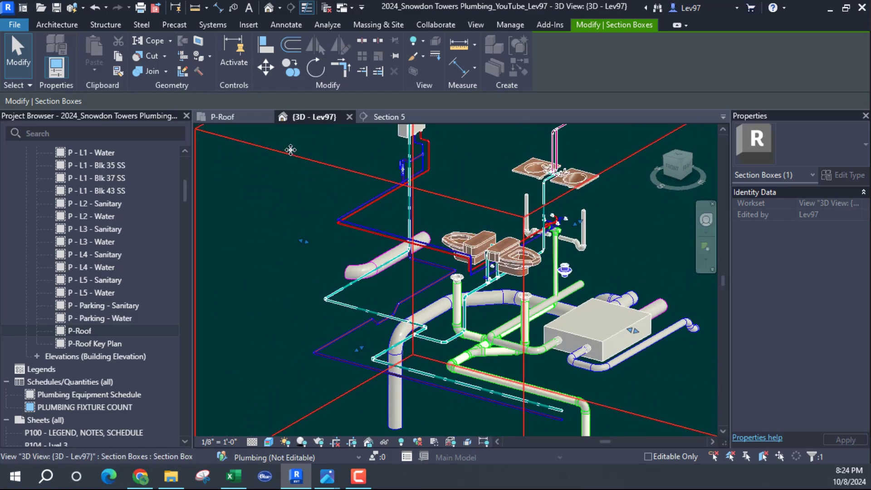
left_click(656, 235)
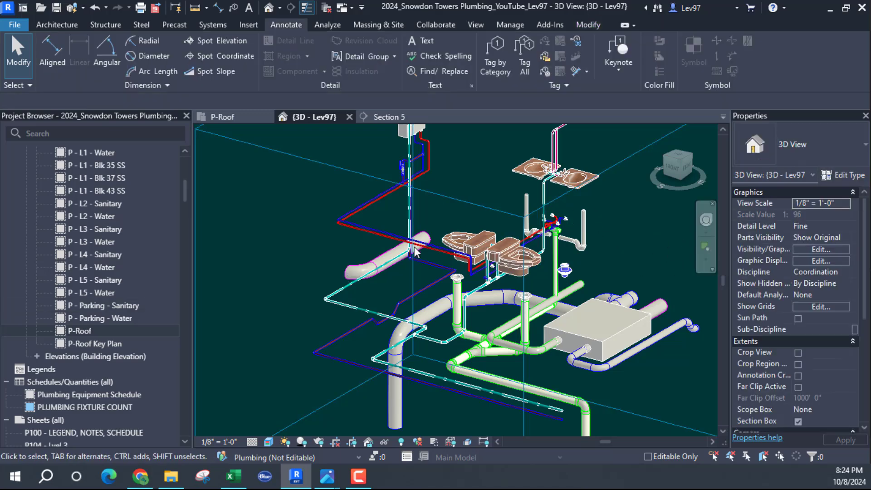
Check a pipe's type, then zoom into a region of the 3D view with ZR.
left_click(549, 153)
left_click(309, 236)
left_click(822, 249)
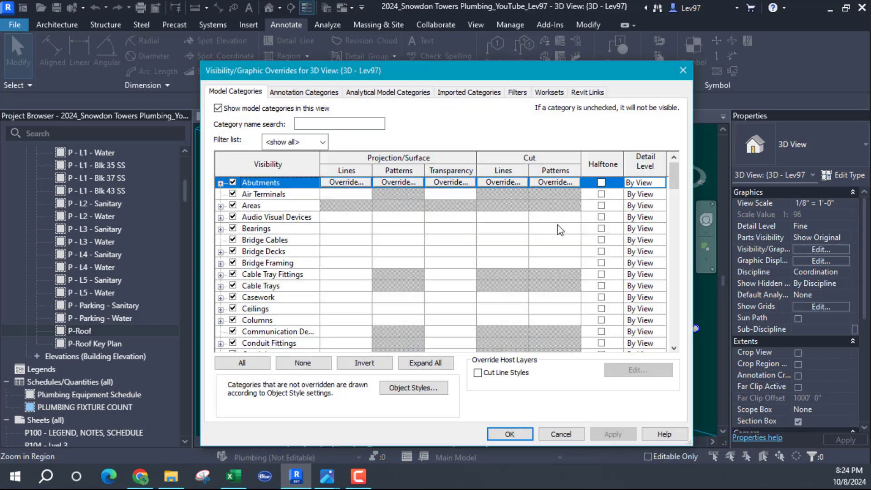
left_click(562, 434)
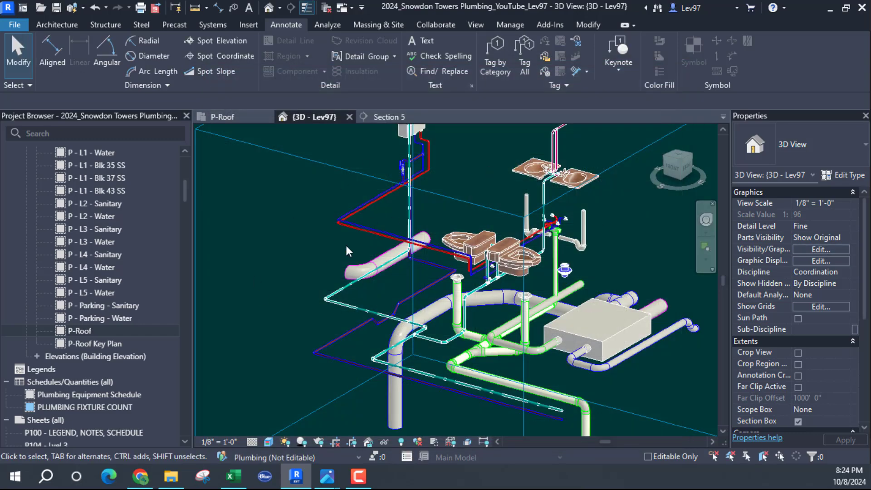
key("z")
key("r")
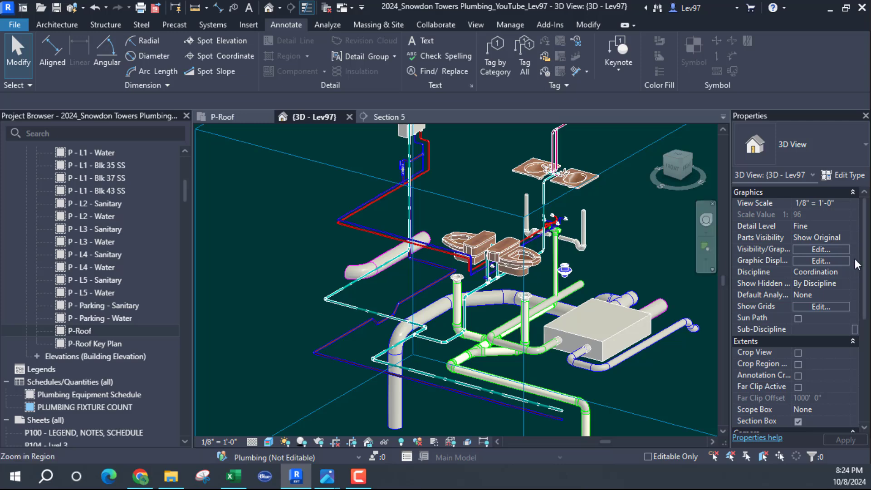
Hide the linked HVAC.rvt and Plumbing.rvt models under Revit Links in Visibility/Graphics.
left_click(812, 249)
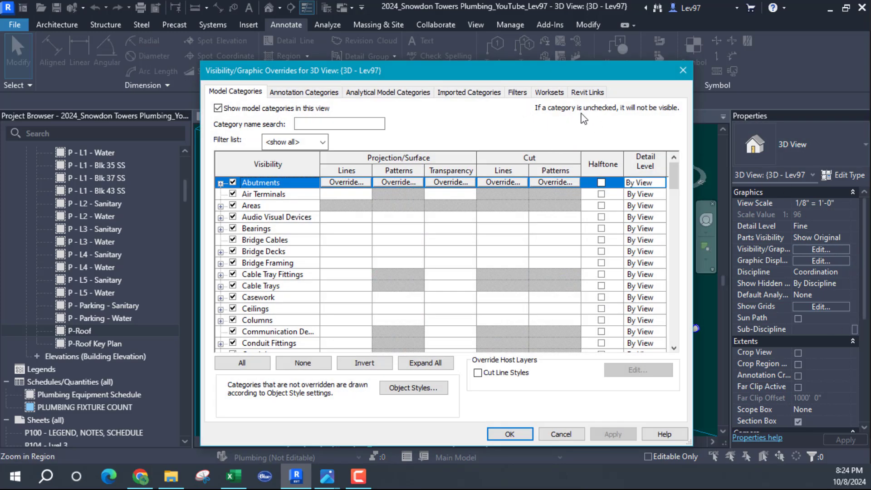
left_click(588, 92)
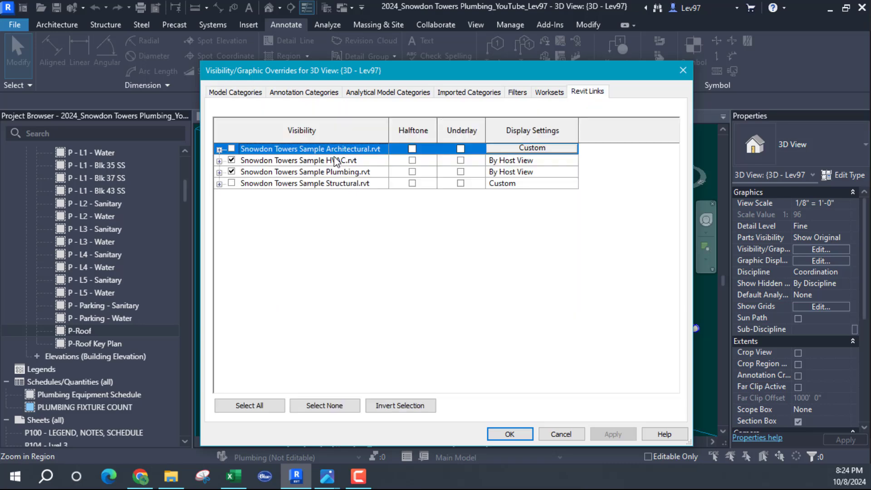
left_click(232, 160)
left_click(231, 171)
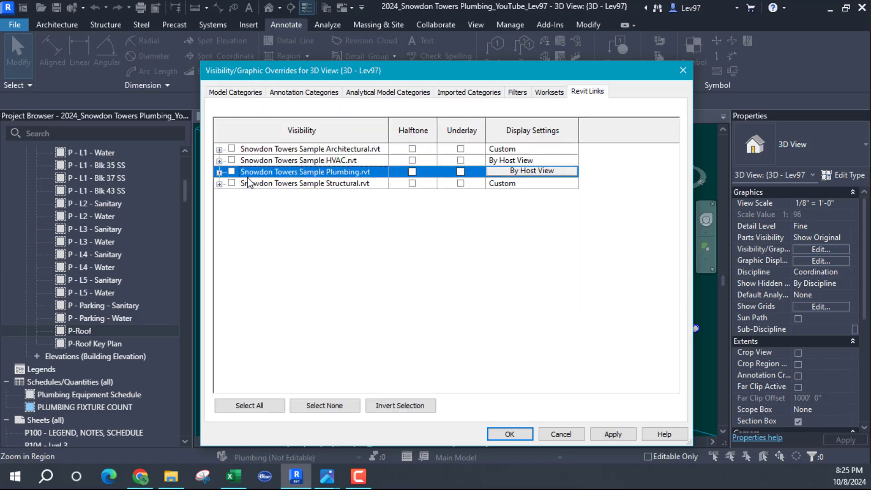
left_click(509, 434)
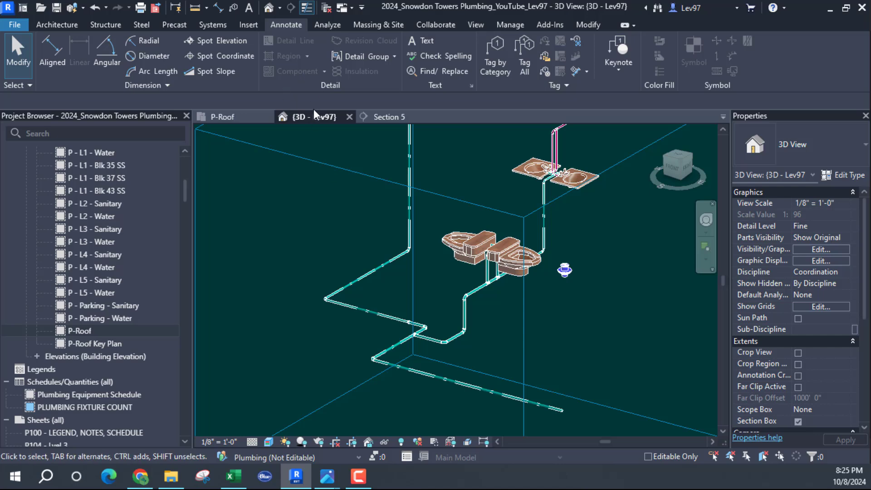
Switch to the P-Roof plan and zoom and pan until the 1"cw dn tag is centered.
left_click(229, 115)
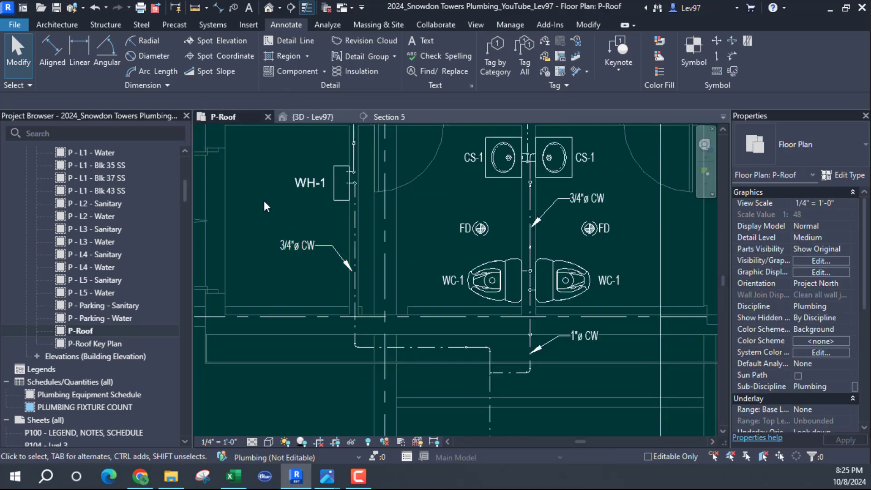
middle_click_drag(301, 222, 263, 257)
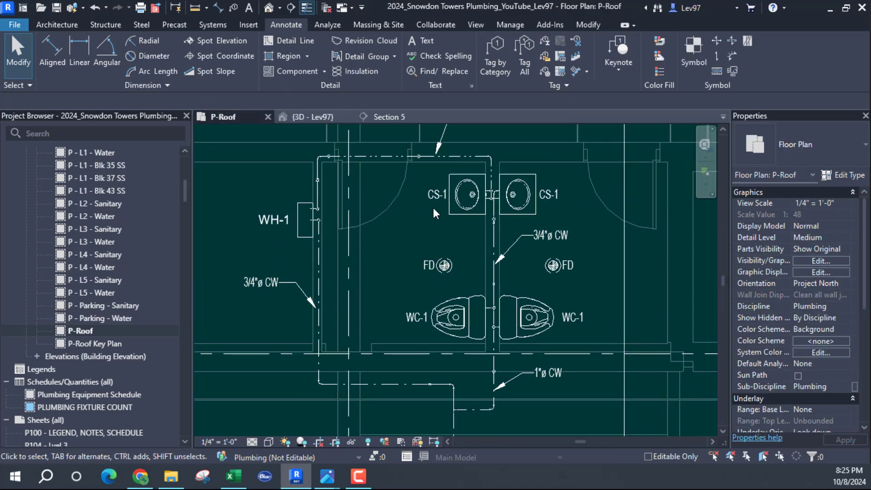
scroll(471, 197, "up", 2)
scroll(472, 197, "up", 1)
scroll(479, 200, "down", 4)
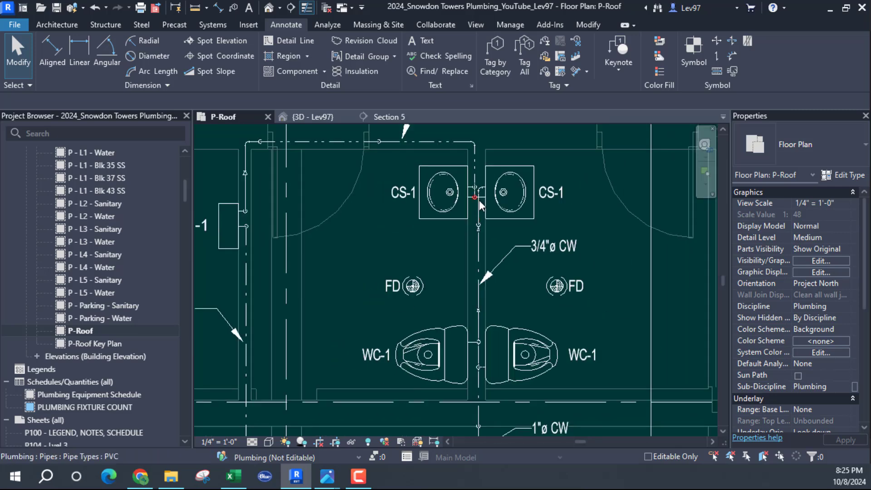
mouse_move(408, 280)
middle_mouse_down()
mouse_move(476, 257)
mouse_move(475, 319)
mouse_move(393, 288)
middle_mouse_up()
scroll(572, 190, "up", 3)
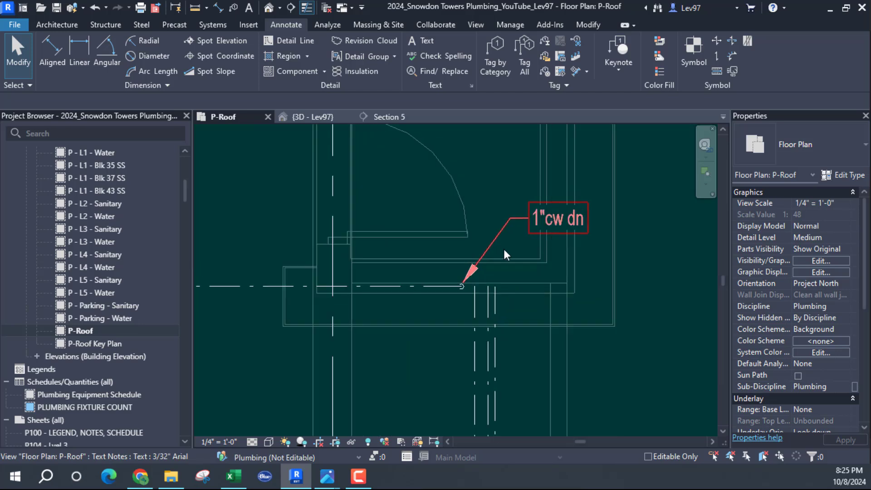
middle_click_drag(518, 184, 515, 253)
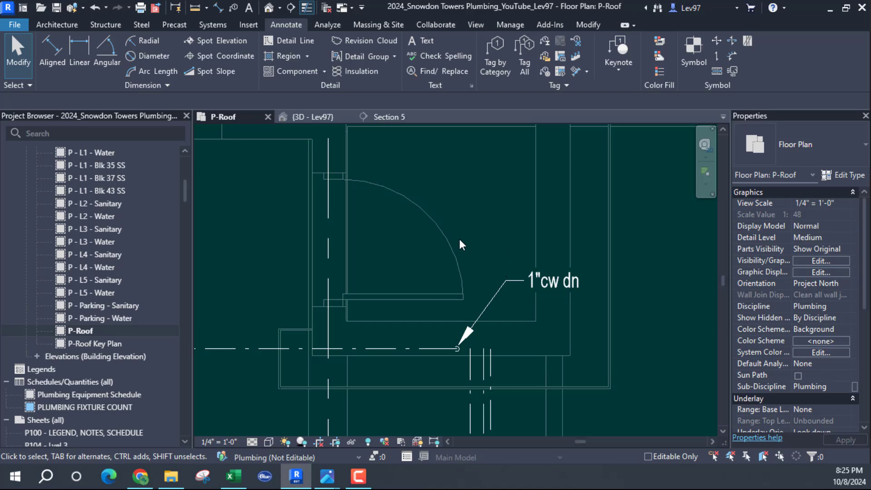
Place a text note reading 'dn to parking' directly above the 1"cw dn tag.
left_click(426, 40)
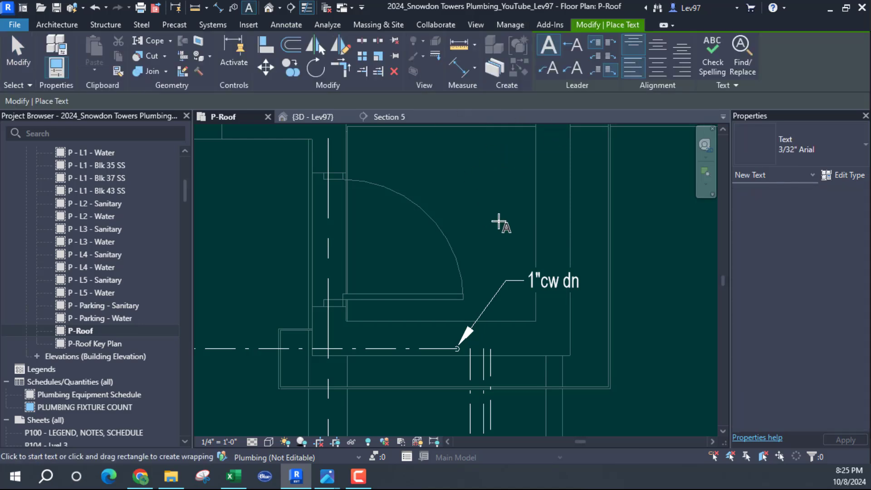
left_click(515, 237)
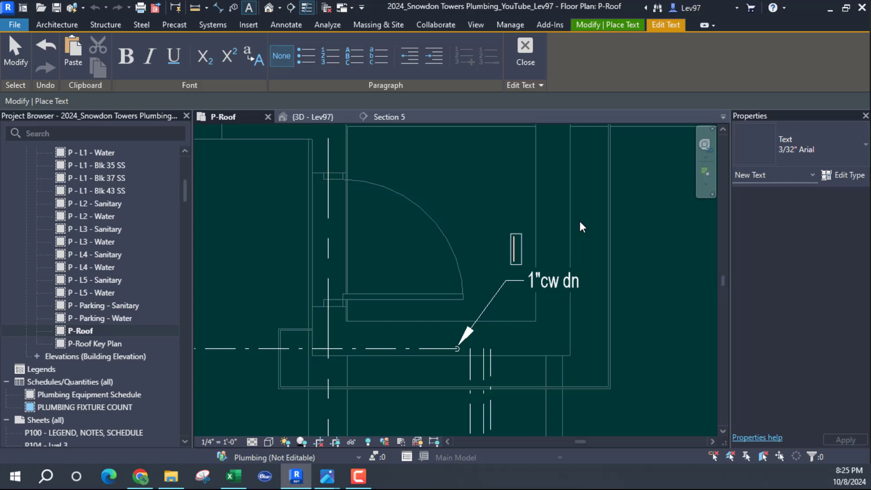
left_click(601, 251)
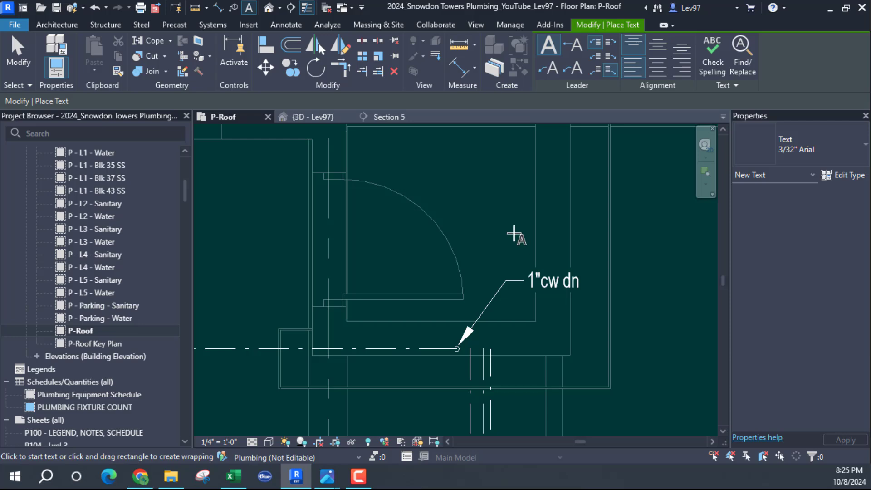
left_click(515, 234)
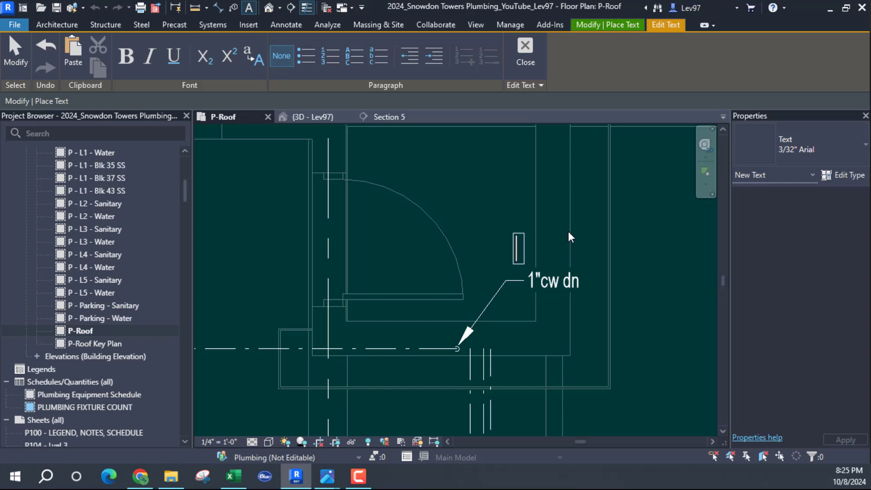
type("dn to")
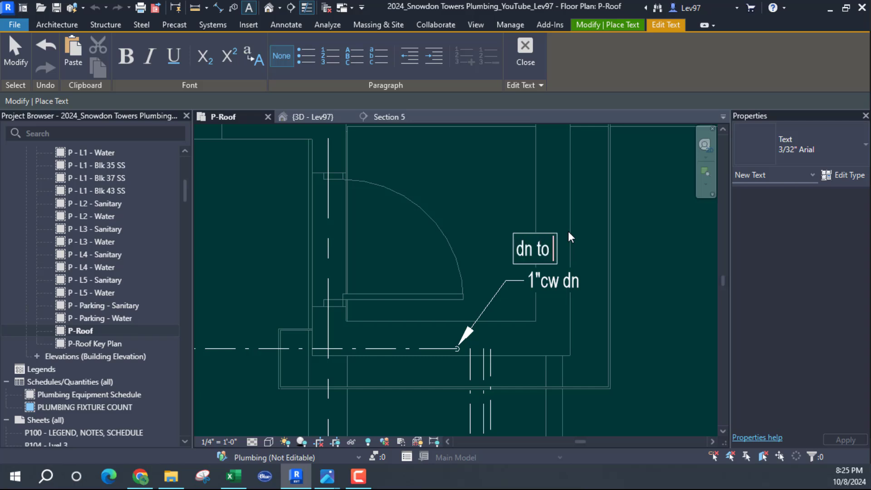
type(" parkin")
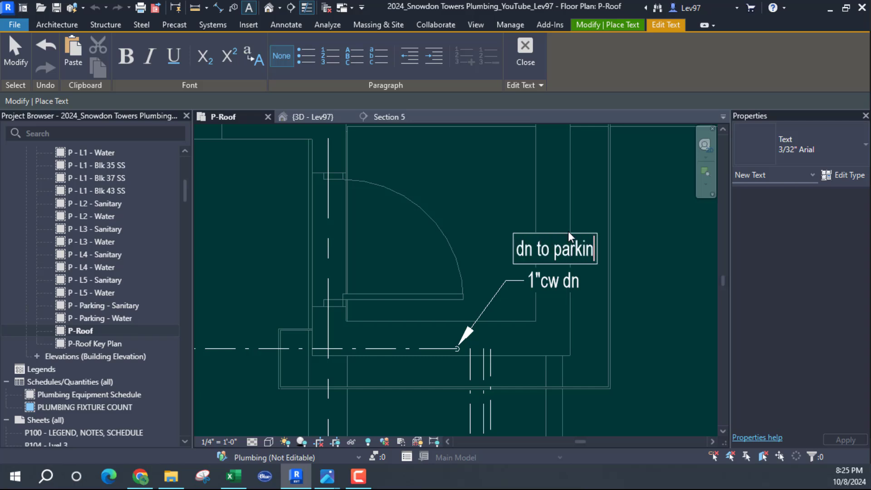
type("g")
left_click(502, 184)
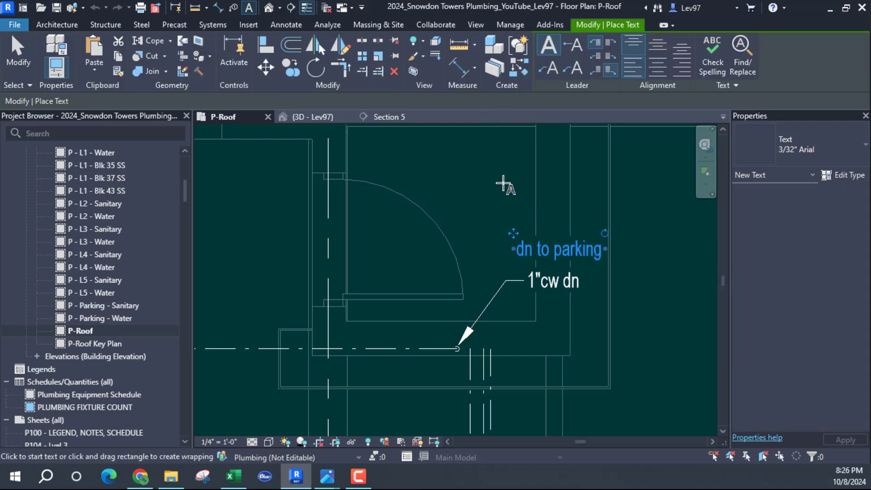
key("Escape")
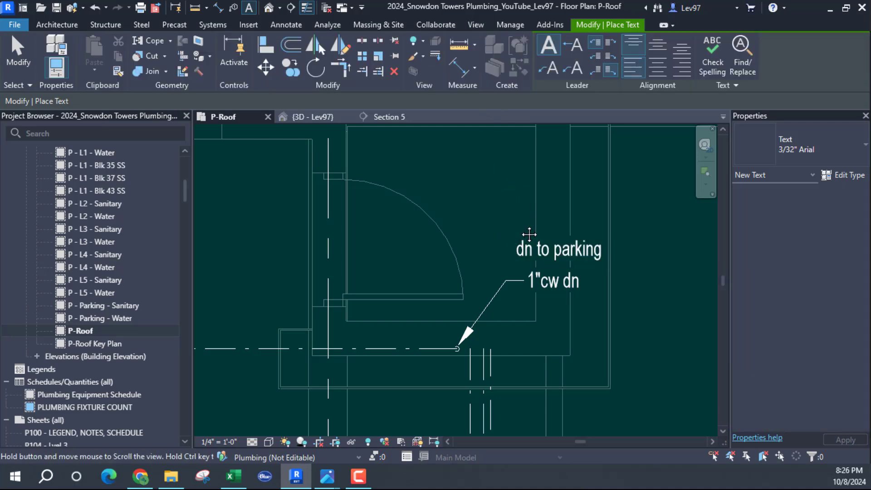
key("Escape")
scroll(535, 208, "down", 3)
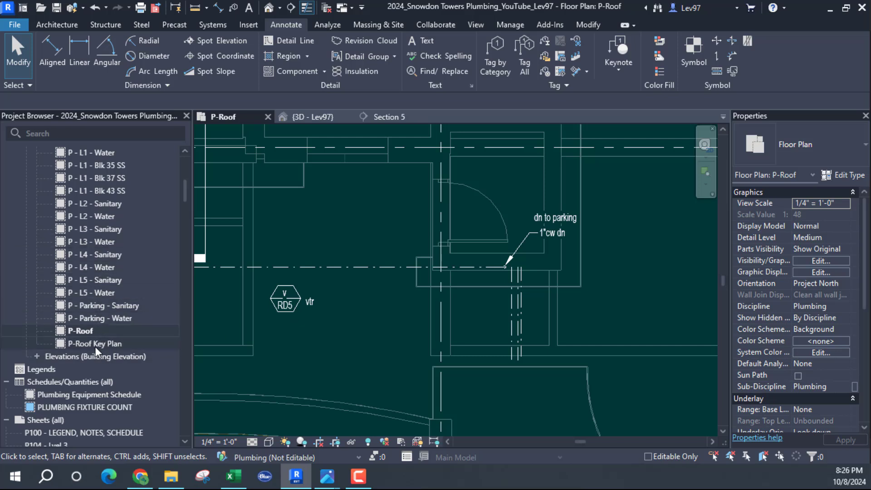
Compare the 1" cold-water pipe on P-Roof against the P - Parking - Water plan.
double_click(88, 318)
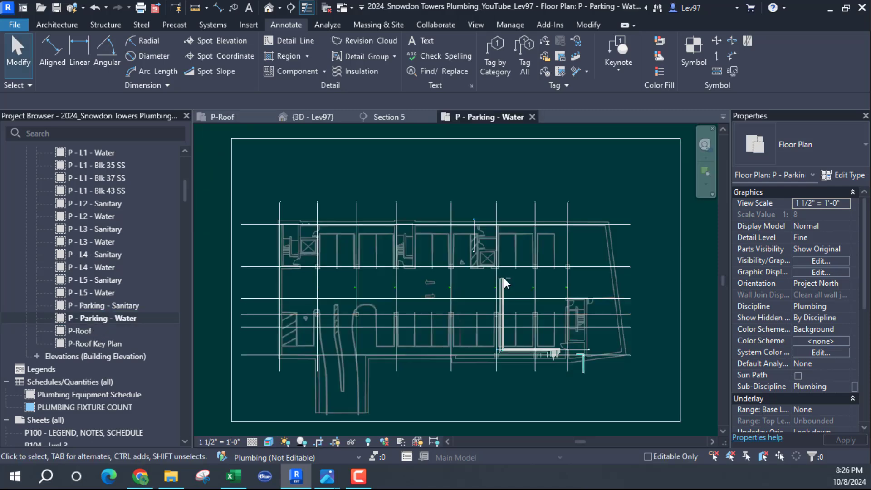
scroll(499, 279, "up", 10)
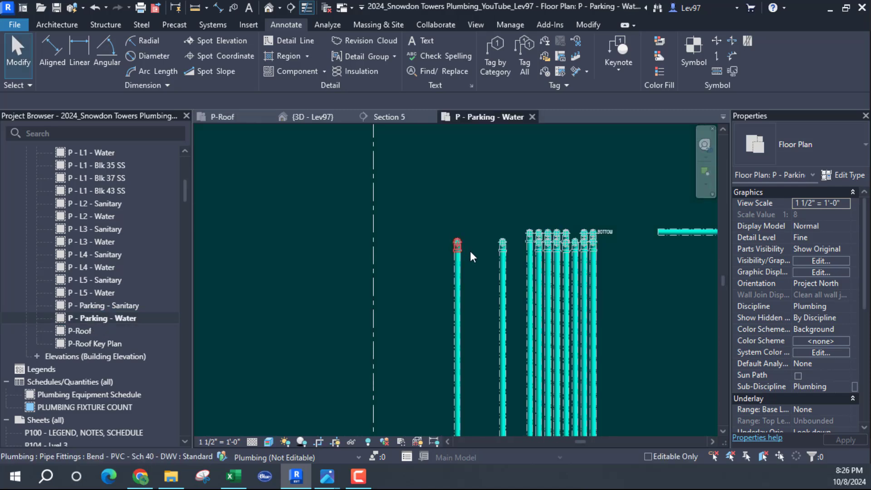
left_click(239, 116)
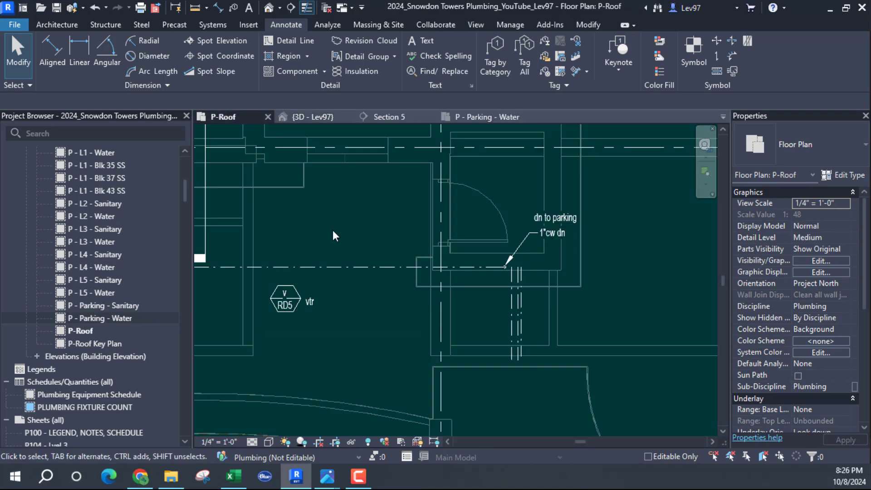
left_click(351, 278)
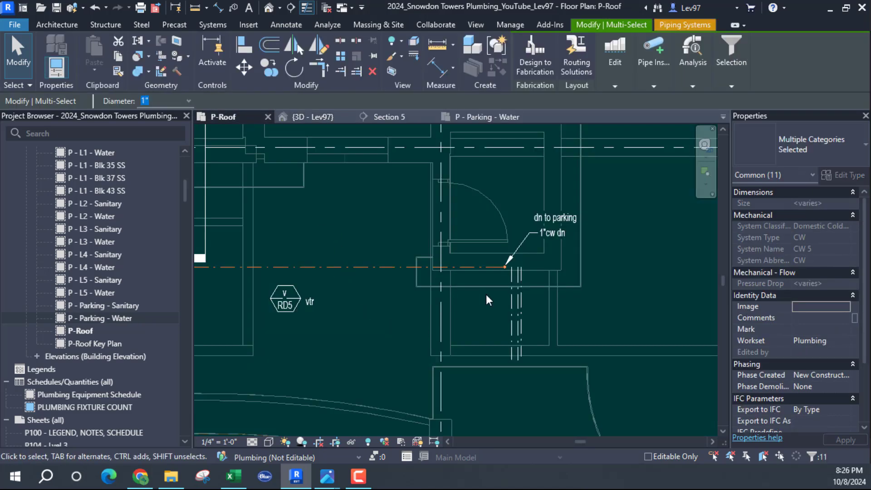
left_click(483, 116)
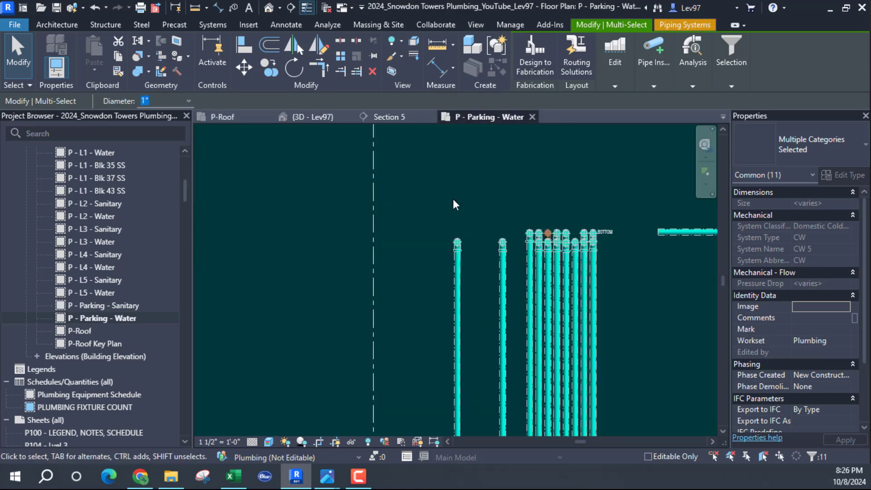
scroll(554, 234, "up", 6)
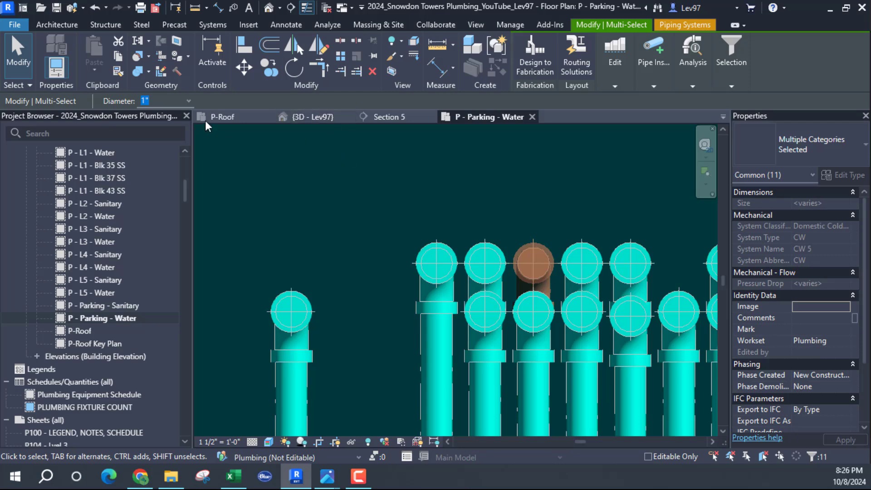
left_click(231, 116)
middle_click_drag(398, 236, 314, 221)
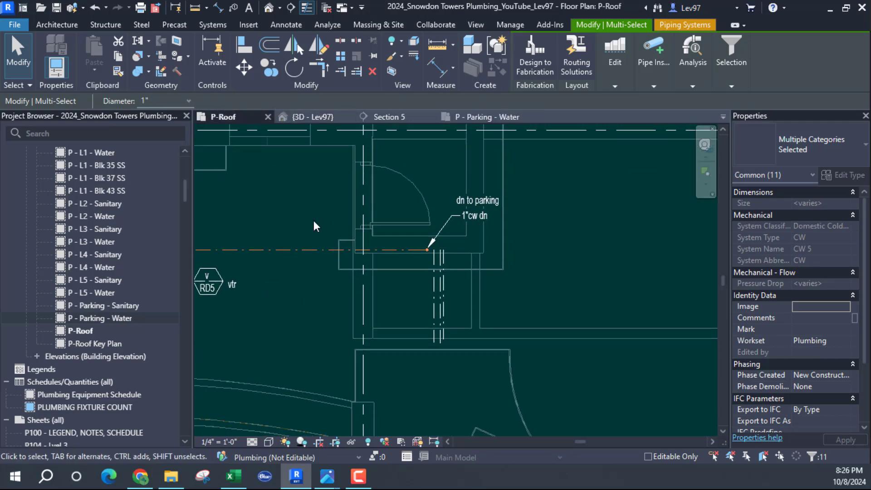
left_click(314, 221)
scroll(456, 236, "up", 4)
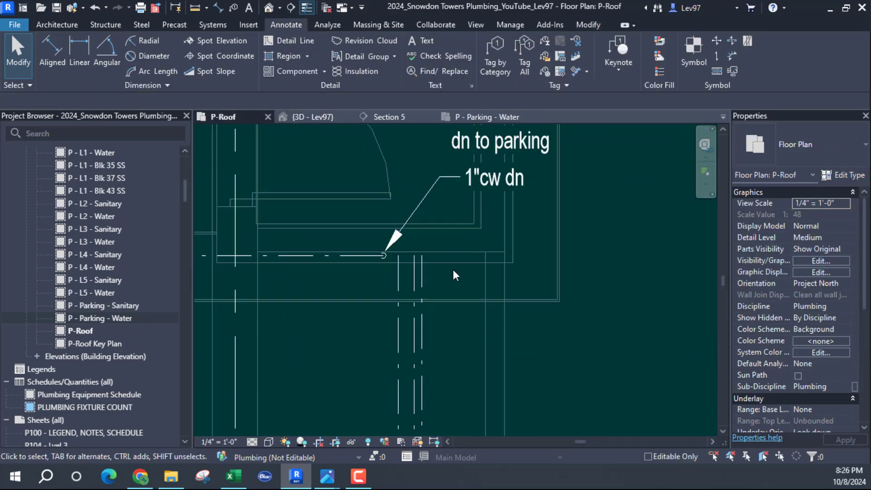
middle_click_drag(454, 280, 516, 274)
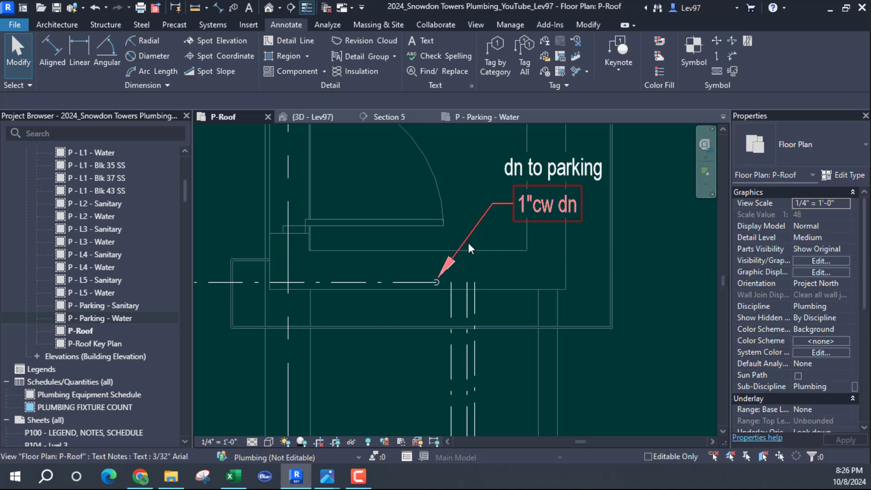
scroll(468, 243, "down", 3)
scroll(520, 277, "up", 2)
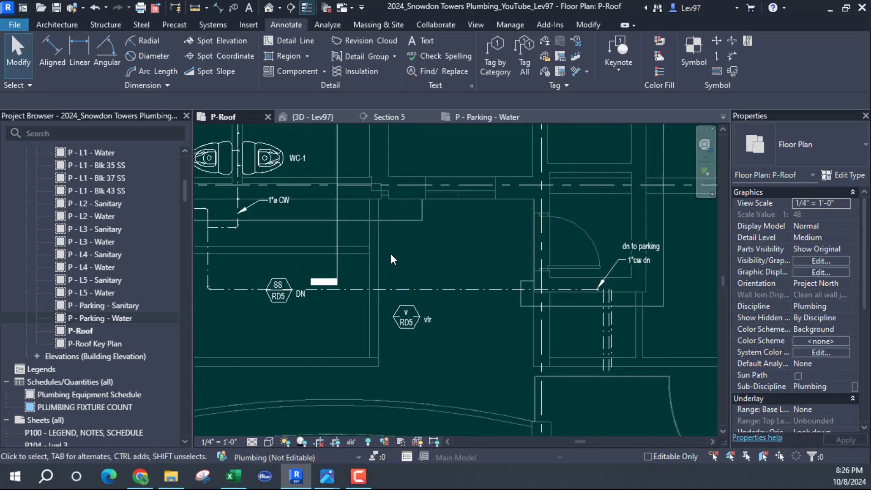
middle_click_drag(392, 260, 569, 322)
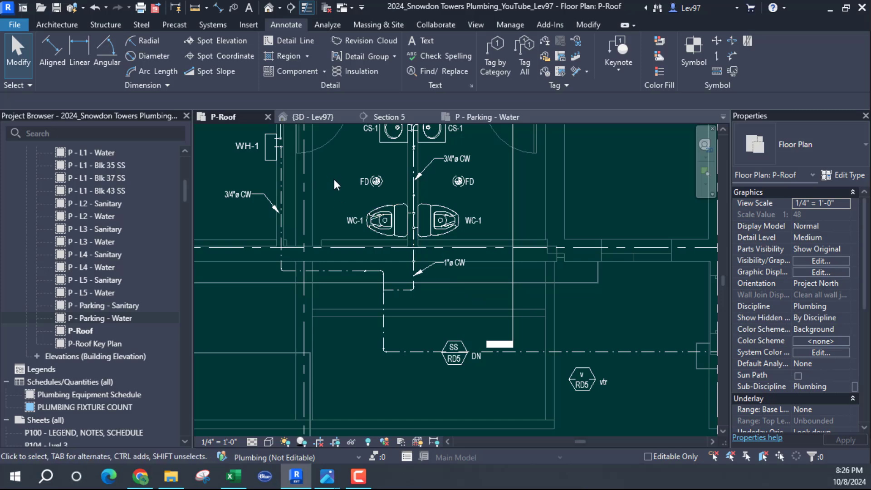
middle_click_drag(339, 181, 298, 255)
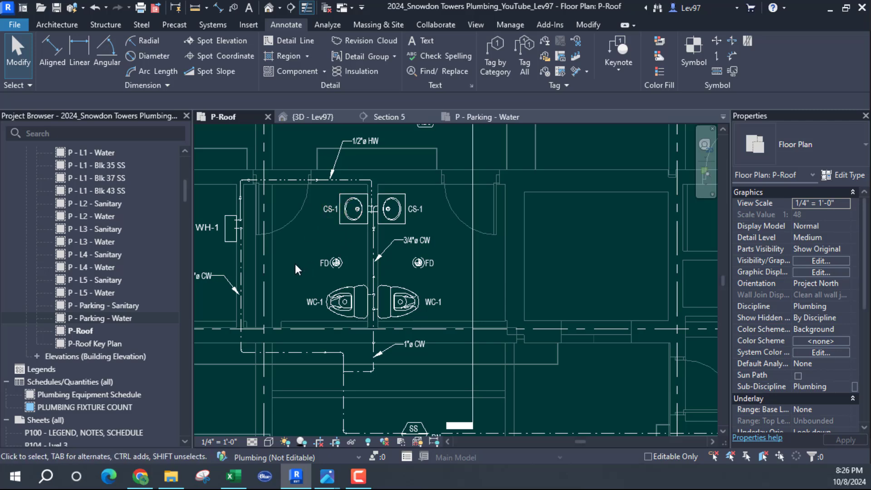
middle_click_drag(304, 276, 363, 248)
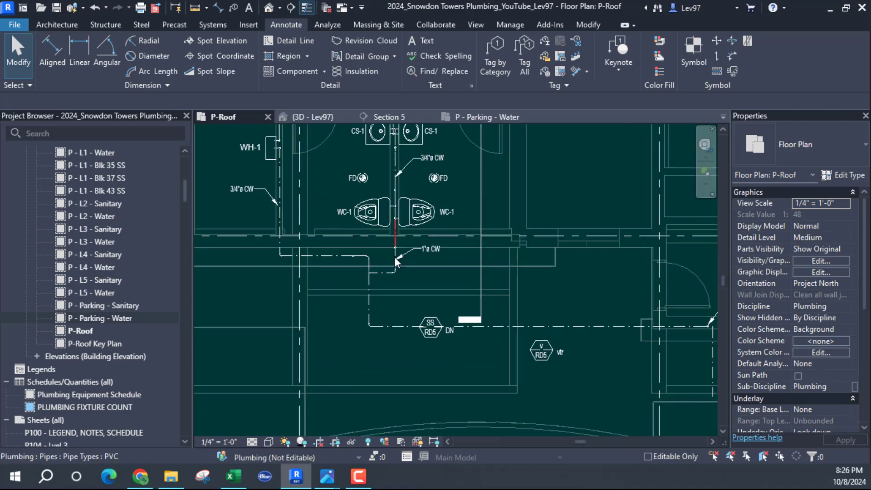
middle_click_drag(583, 183, 517, 231)
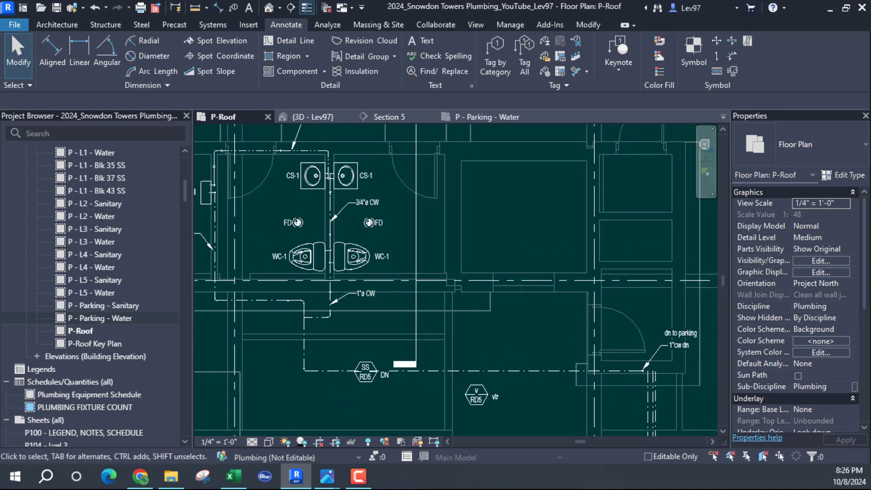